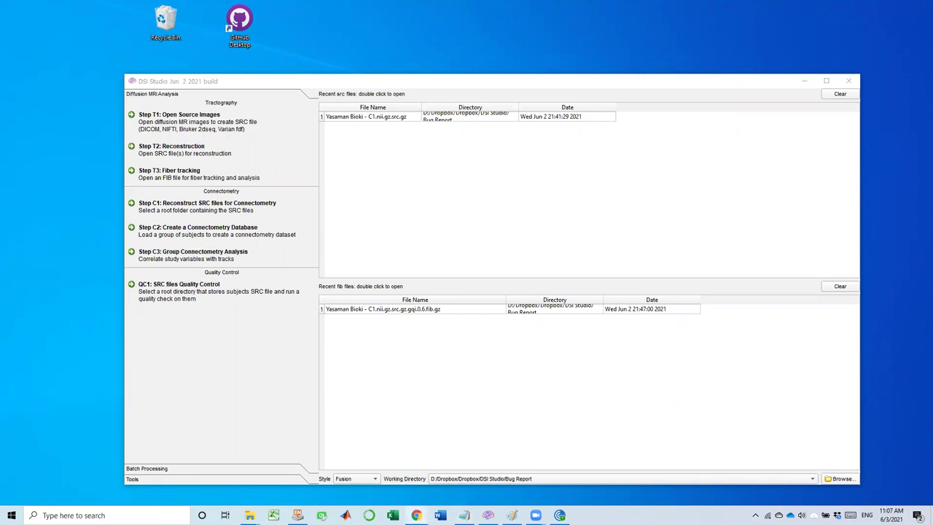
Switch to the browser and read the Google Groups conversation "automatic fiber tracking for macaque template", expanding the first reply.
{"action": "key", "text": "alt+Tab"}
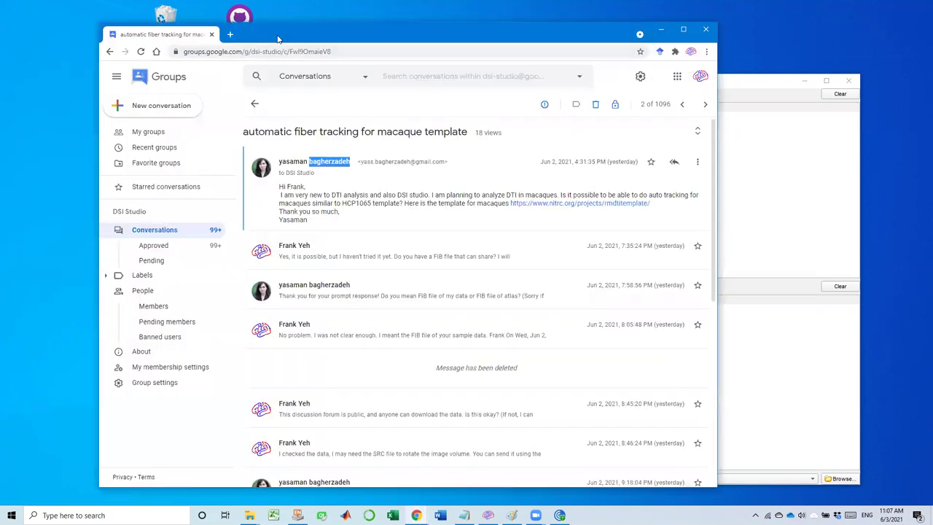
{"action": "double_click", "coordinate": [285, 27]}
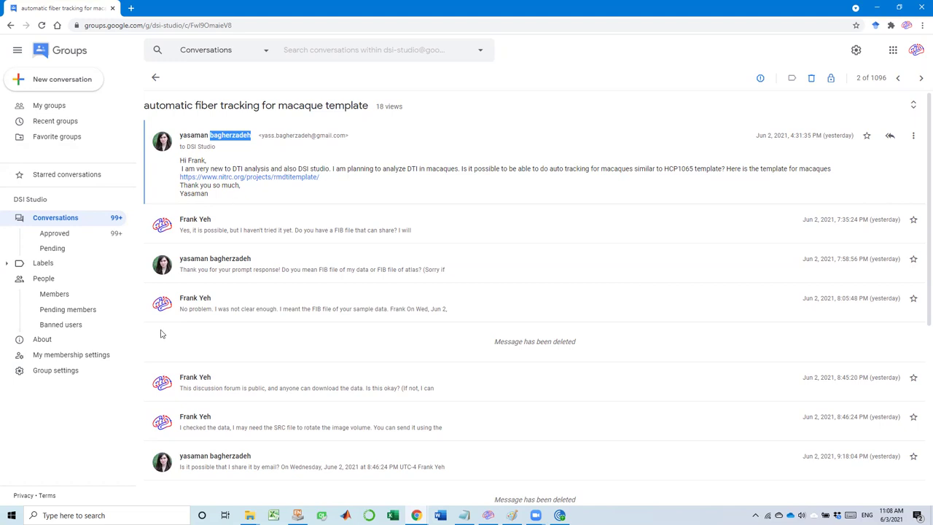
{"action": "left_click", "coordinate": [337, 221]}
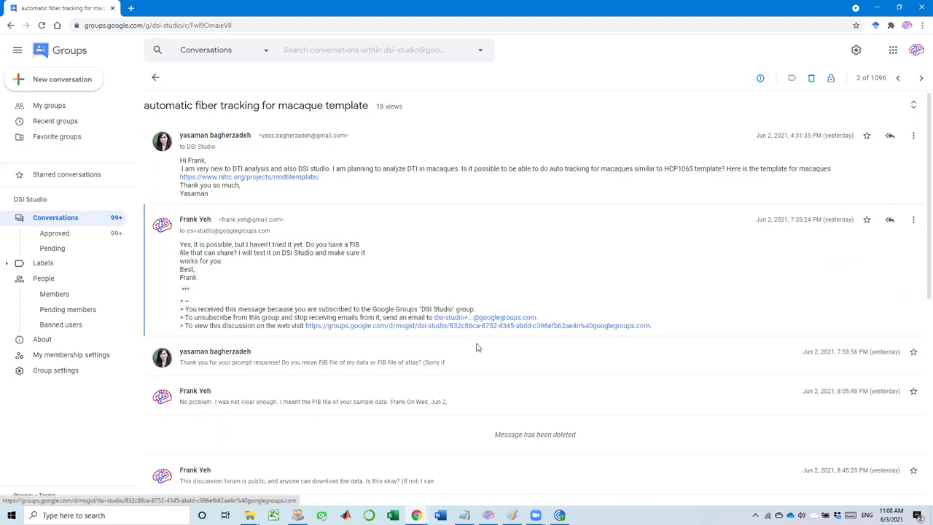
{"action": "scroll", "coordinate": [476, 348], "scroll_direction": "down", "scroll_amount": 2}
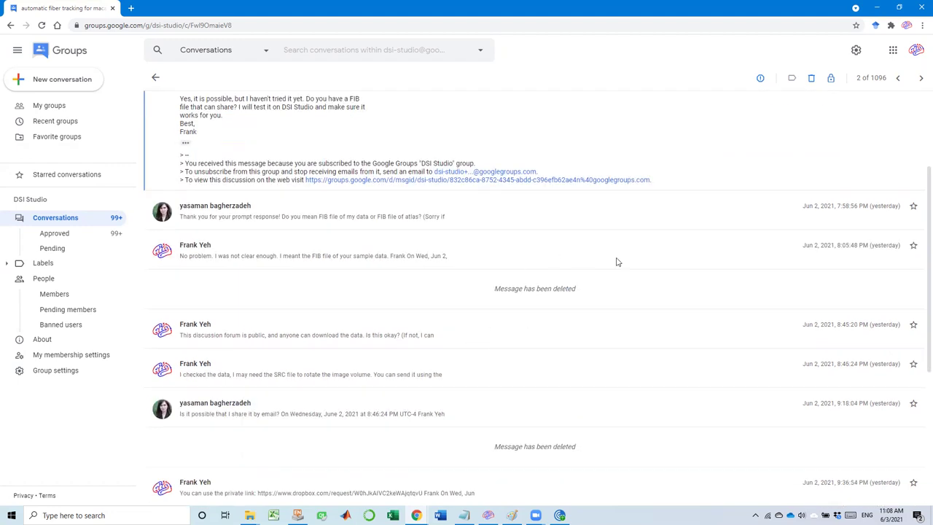
{"action": "scroll", "coordinate": [512, 256], "scroll_direction": "down", "scroll_amount": 4}
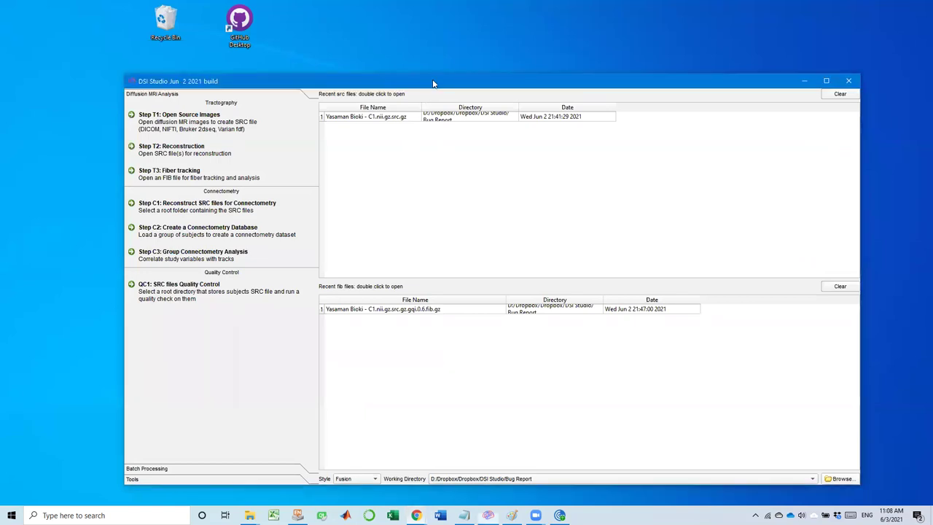
Switch back to DSI Studio, open the recent C1 SRC file and enlarge its reconstruction window.
{"action": "left_click_drag", "start_coordinate": [433, 83], "coordinate": [466, 72]}
{"action": "left_click", "coordinate": [398, 109]}
{"action": "double_click", "coordinate": [398, 107]}
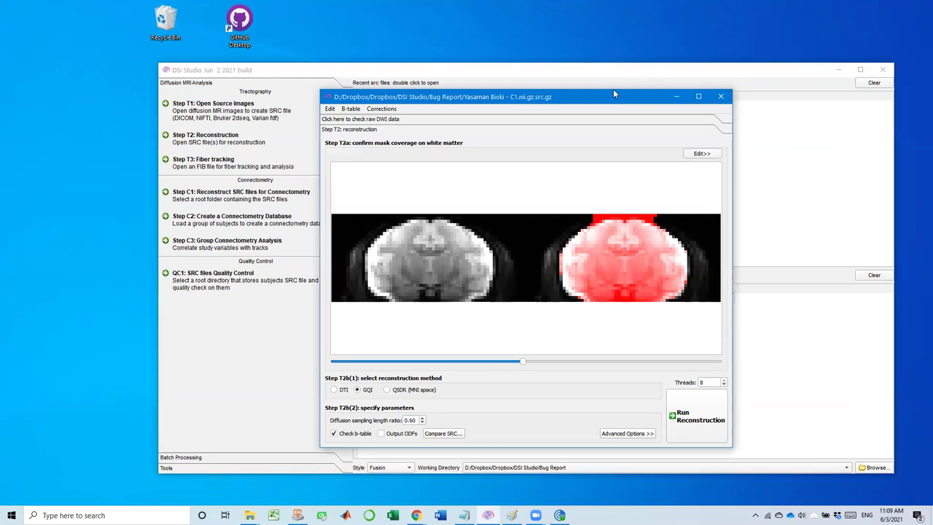
{"action": "left_click_drag", "start_coordinate": [612, 103], "coordinate": [630, 61]}
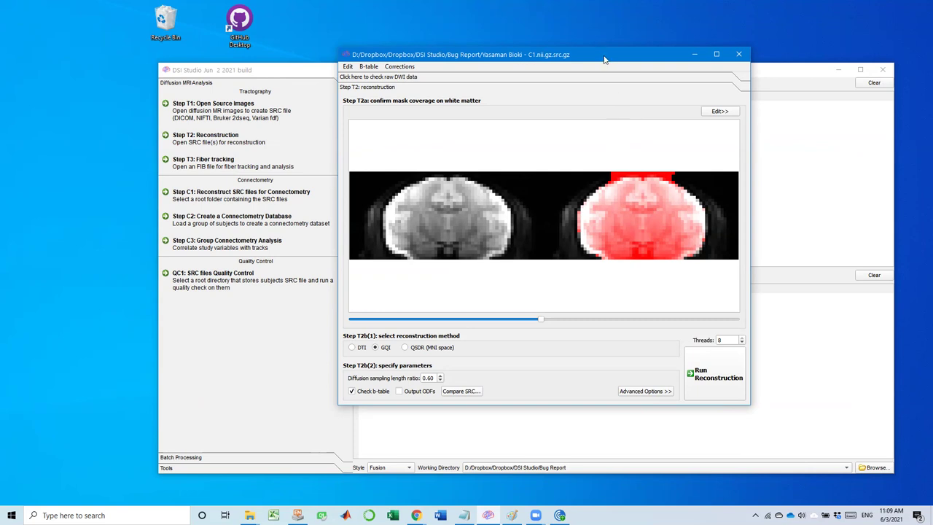
{"action": "left_click_drag", "start_coordinate": [604, 62], "coordinate": [484, 46]}
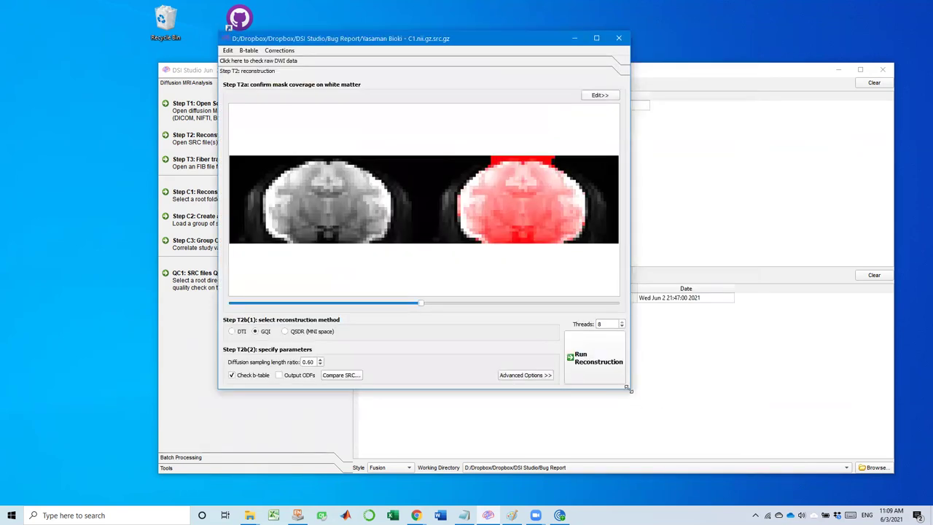
{"action": "left_click_drag", "start_coordinate": [628, 389], "coordinate": [819, 488]}
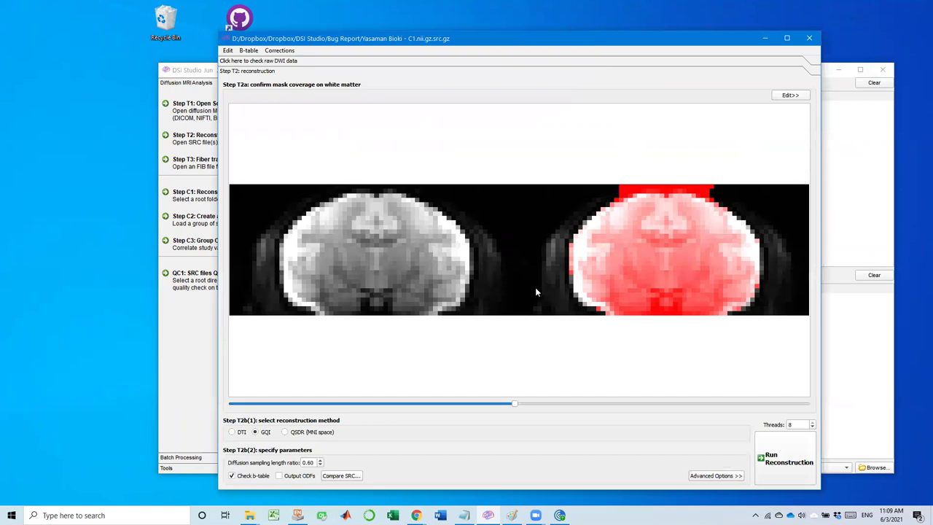
Check the mask coverage on the coronal slices and swap the Y and Z axes of the image volume.
{"action": "mouse_move", "coordinate": [513, 406]}
{"action": "left_mouse_down"}
{"action": "mouse_move", "coordinate": [716, 402]}
{"action": "mouse_move", "coordinate": [262, 403]}
{"action": "mouse_move", "coordinate": [646, 408]}
{"action": "mouse_move", "coordinate": [481, 387]}
{"action": "mouse_move", "coordinate": [689, 401]}
{"action": "mouse_move", "coordinate": [514, 400]}
{"action": "left_mouse_up"}
{"action": "left_click_drag", "start_coordinate": [515, 405], "coordinate": [480, 390]}
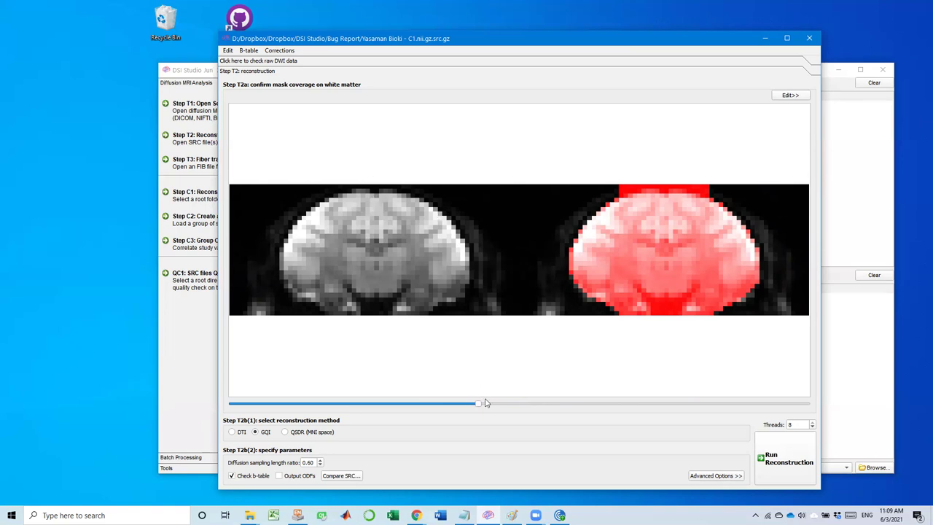
{"action": "left_click_drag", "start_coordinate": [478, 405], "coordinate": [526, 401]}
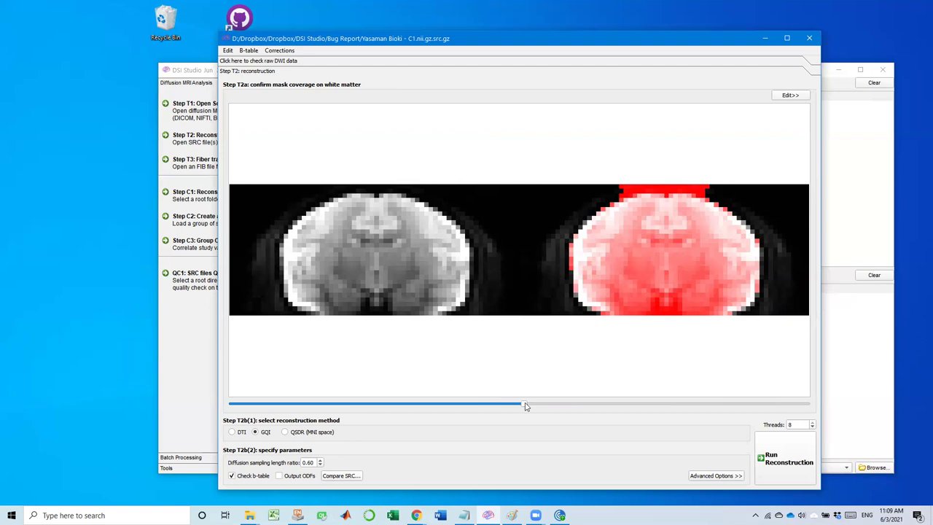
{"action": "mouse_move", "coordinate": [525, 403]}
{"action": "left_mouse_down"}
{"action": "mouse_move", "coordinate": [480, 407]}
{"action": "mouse_move", "coordinate": [506, 405]}
{"action": "left_mouse_up"}
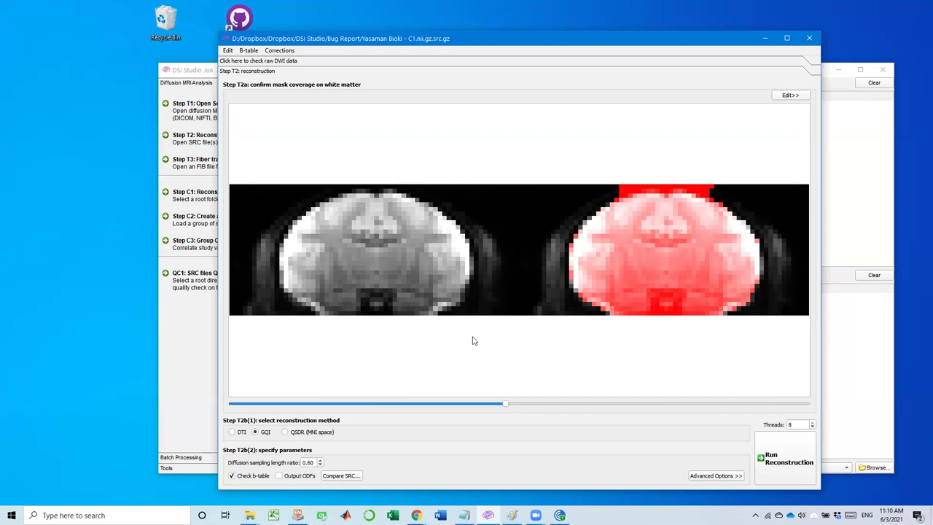
{"action": "left_click", "coordinate": [228, 51]}
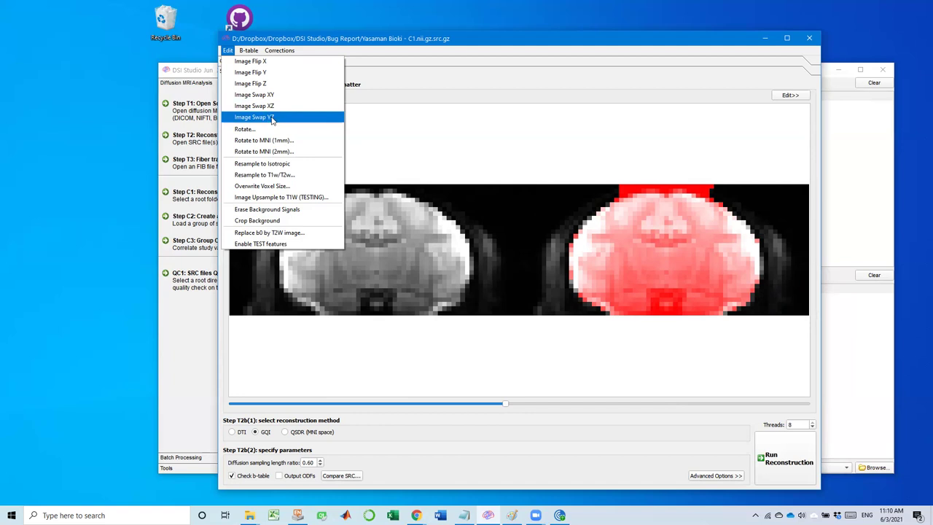
{"action": "left_click", "coordinate": [272, 119]}
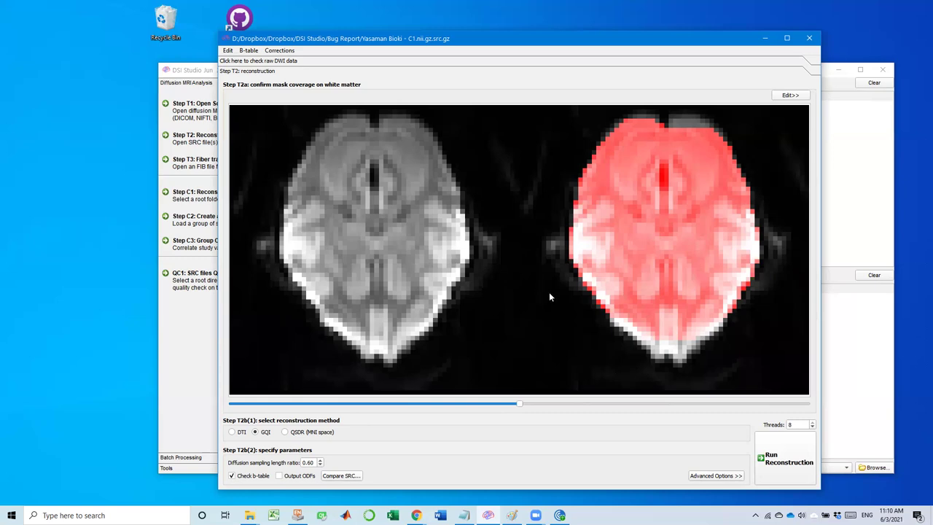
Check the orientation of the axial slices and flip the image volume along the Y axis.
{"action": "left_click", "coordinate": [702, 405]}
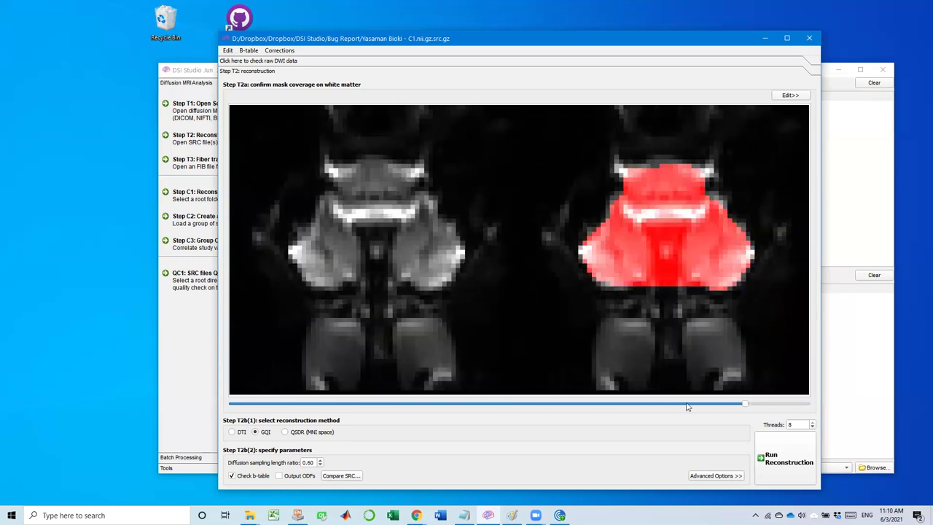
{"action": "left_click_drag", "start_coordinate": [662, 403], "coordinate": [293, 403]}
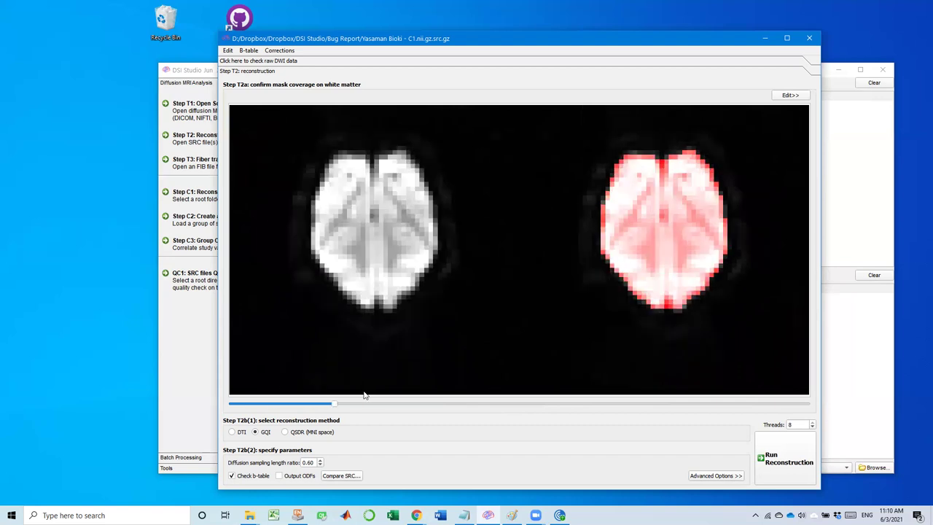
{"action": "left_click_drag", "start_coordinate": [366, 394], "coordinate": [600, 399]}
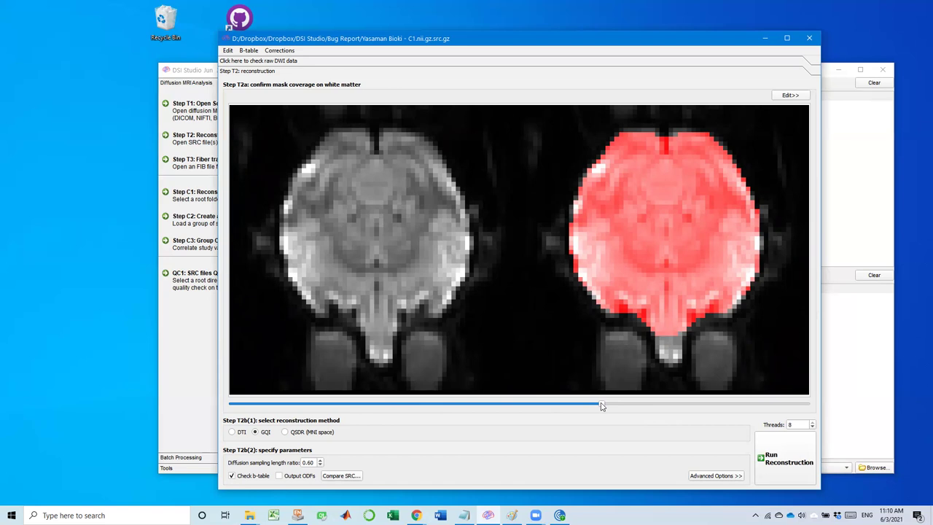
{"action": "left_click_drag", "start_coordinate": [601, 405], "coordinate": [520, 404]}
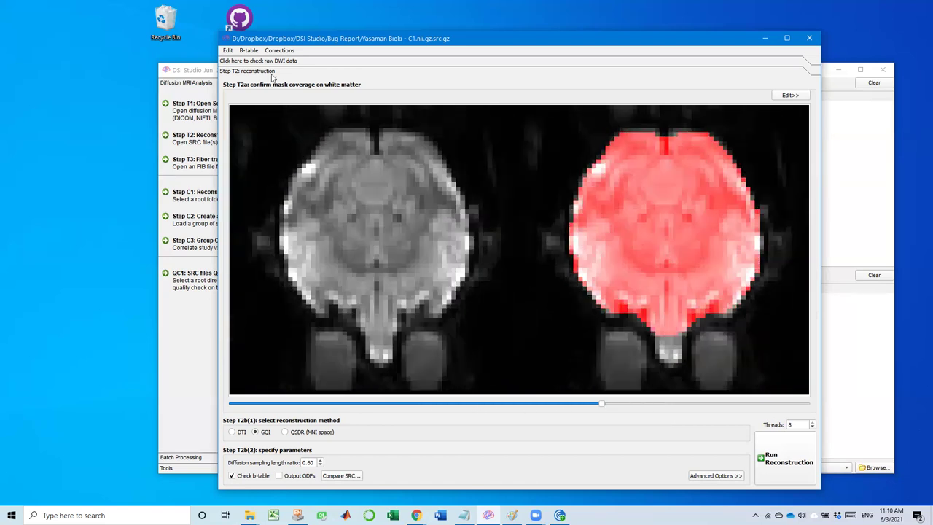
{"action": "left_click", "coordinate": [228, 51]}
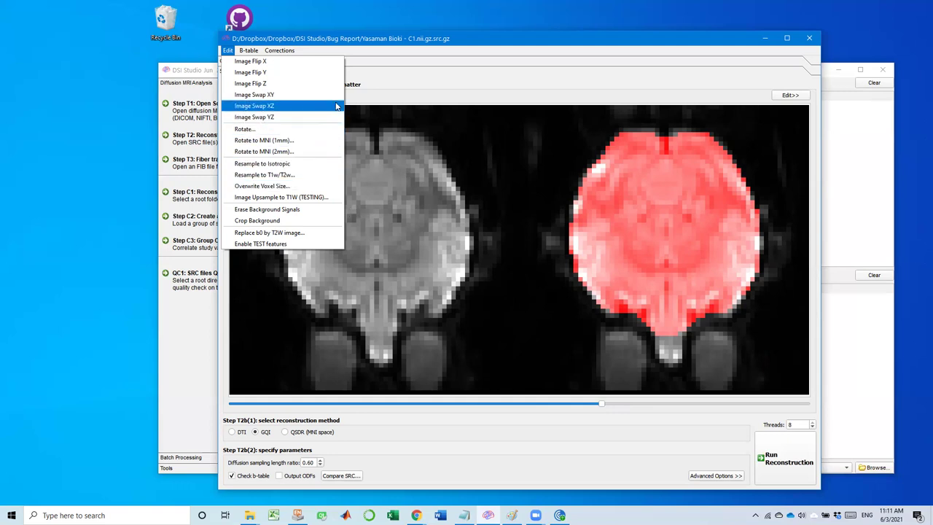
{"action": "mouse_move", "coordinate": [603, 403]}
{"action": "left_mouse_down"}
{"action": "mouse_move", "coordinate": [704, 403]}
{"action": "mouse_move", "coordinate": [502, 402]}
{"action": "mouse_move", "coordinate": [621, 403]}
{"action": "left_mouse_up"}
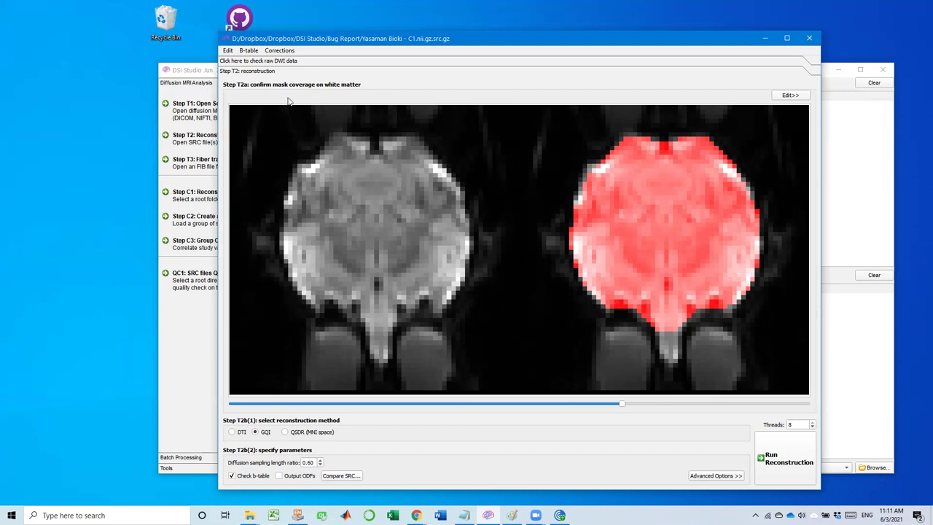
{"action": "left_click", "coordinate": [228, 51]}
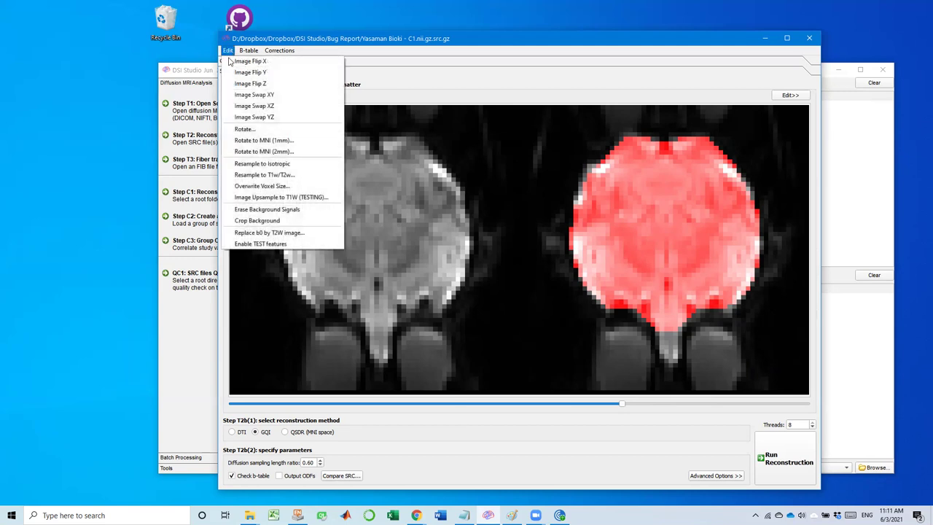
{"action": "left_click", "coordinate": [264, 72]}
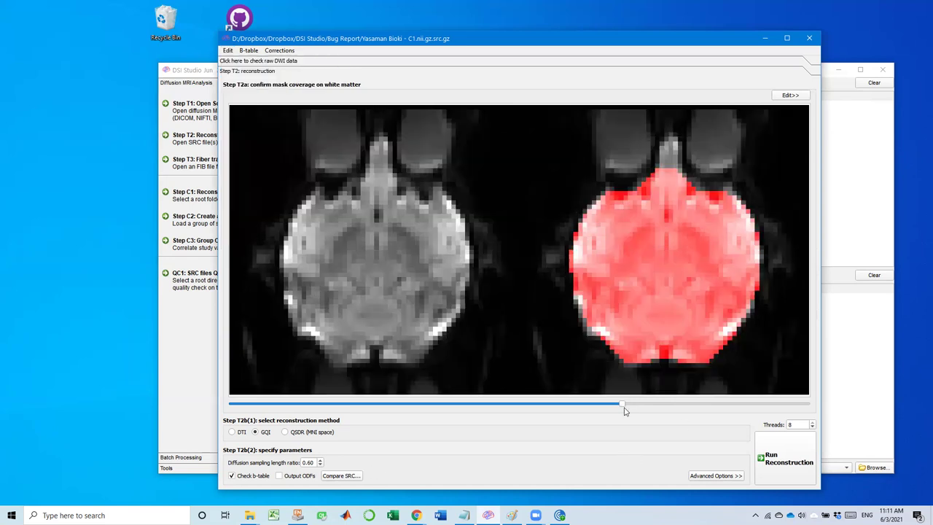
Flip the image volume along the Z axis.
{"action": "left_click_drag", "start_coordinate": [623, 406], "coordinate": [601, 406]}
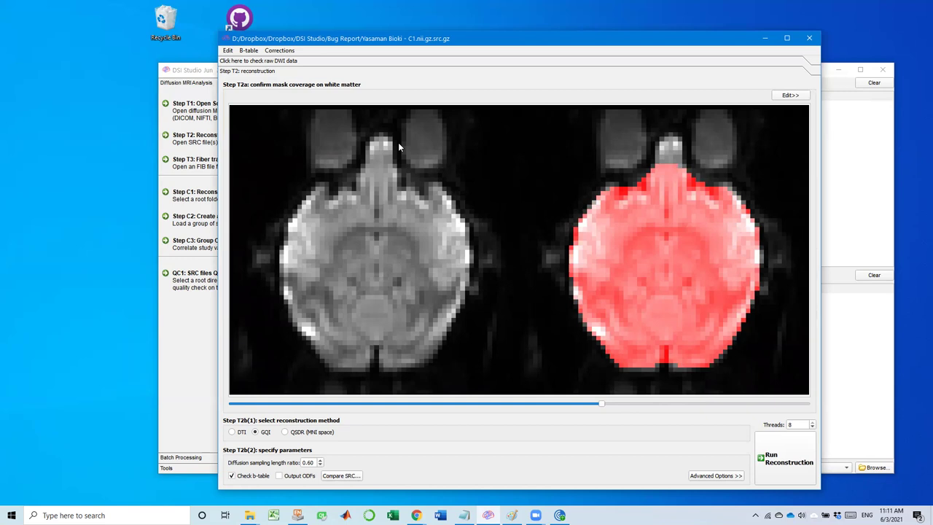
{"action": "left_click_drag", "start_coordinate": [604, 404], "coordinate": [513, 391]}
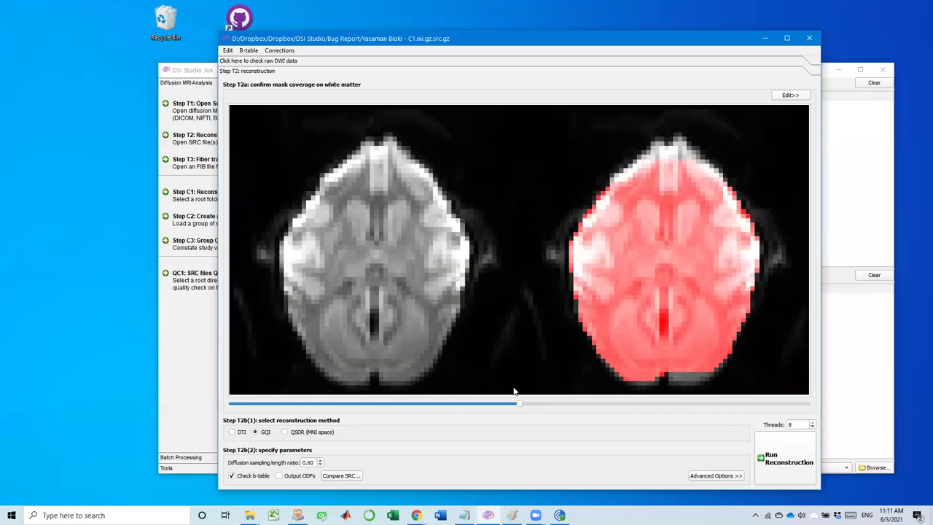
{"action": "left_click", "coordinate": [228, 51]}
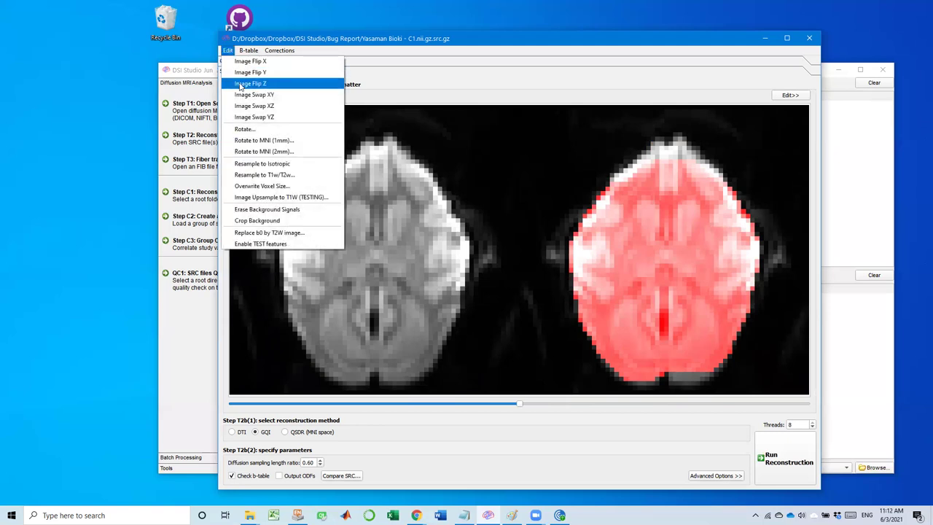
{"action": "left_click", "coordinate": [240, 83]}
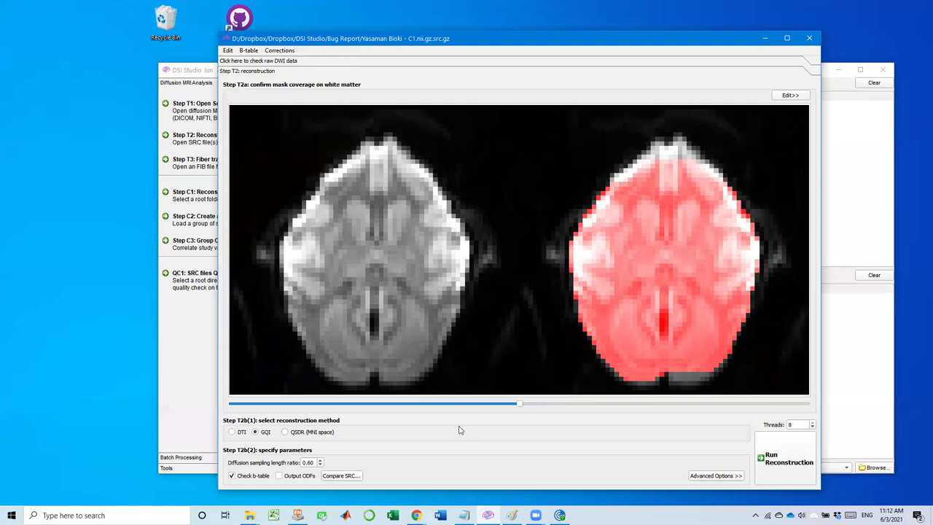
Check the slice order of the volume and flip the image along the X axis.
{"action": "left_click_drag", "start_coordinate": [518, 404], "coordinate": [662, 411]}
{"action": "scroll", "coordinate": [661, 408], "scroll_direction": "up", "scroll_amount": 5}
{"action": "scroll", "coordinate": [735, 381], "scroll_direction": "down", "scroll_amount": 5}
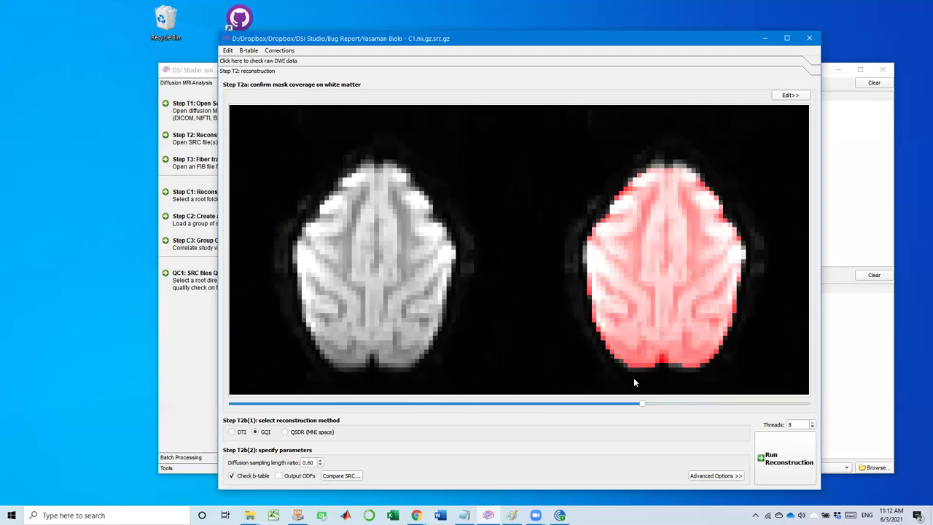
{"action": "scroll", "coordinate": [622, 389], "scroll_direction": "up", "scroll_amount": 5}
{"action": "scroll", "coordinate": [683, 393], "scroll_direction": "down", "scroll_amount": 4}
{"action": "left_click_drag", "start_coordinate": [683, 396], "coordinate": [542, 407]}
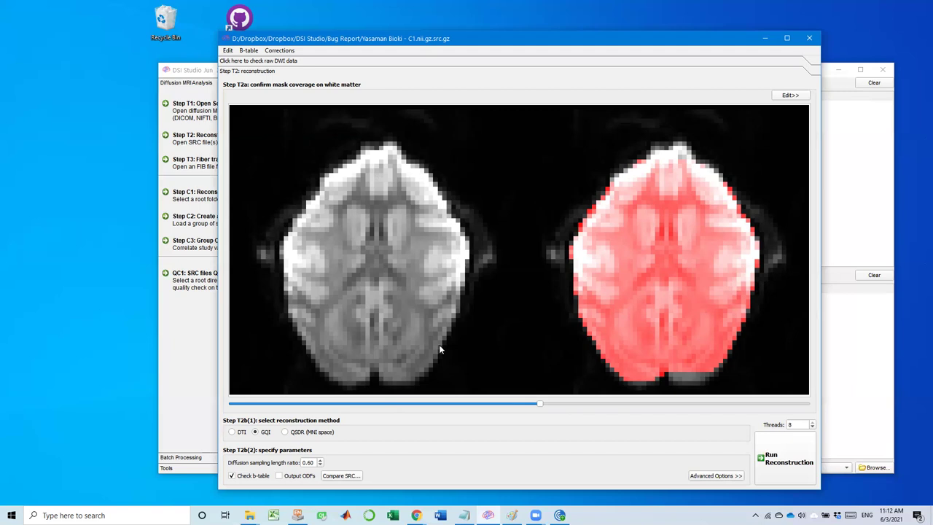
{"action": "left_click", "coordinate": [229, 50]}
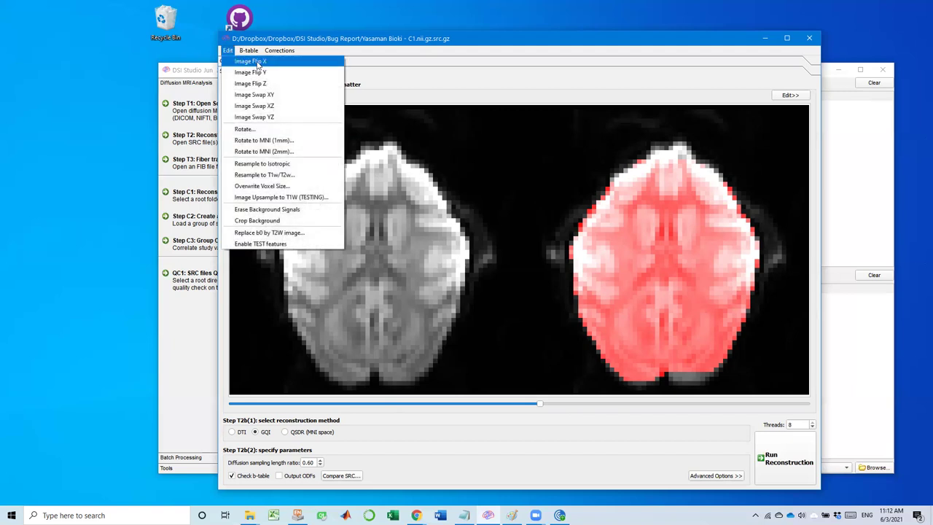
{"action": "left_click", "coordinate": [262, 61]}
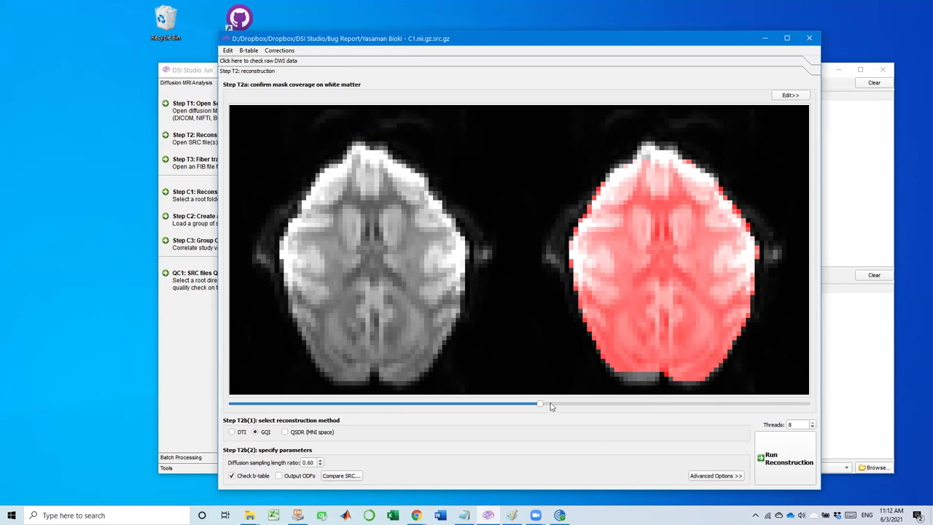
Inspect the axial slices of the reoriented volume and their mask coverage from the lower to the upper brain.
{"action": "left_click_drag", "start_coordinate": [540, 406], "coordinate": [464, 406]}
{"action": "left_click", "coordinate": [228, 50]}
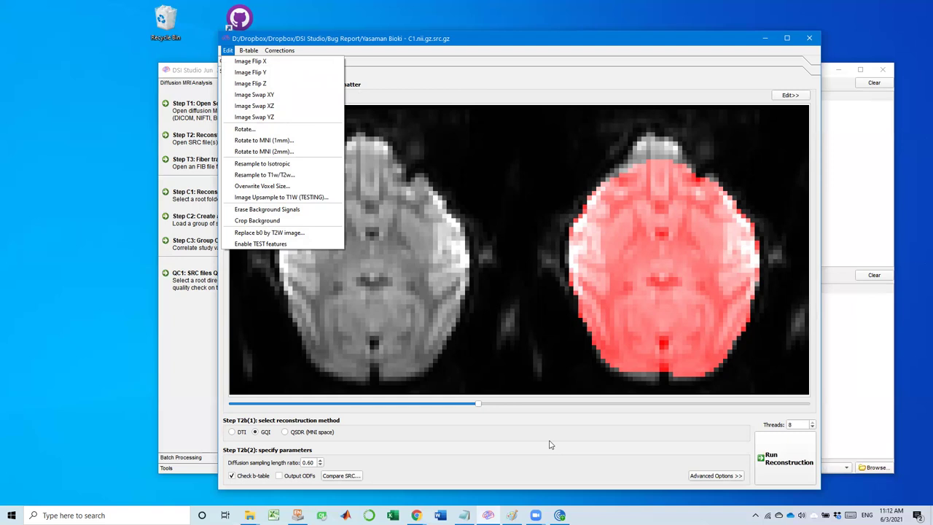
{"action": "left_click_drag", "start_coordinate": [478, 408], "coordinate": [577, 407]}
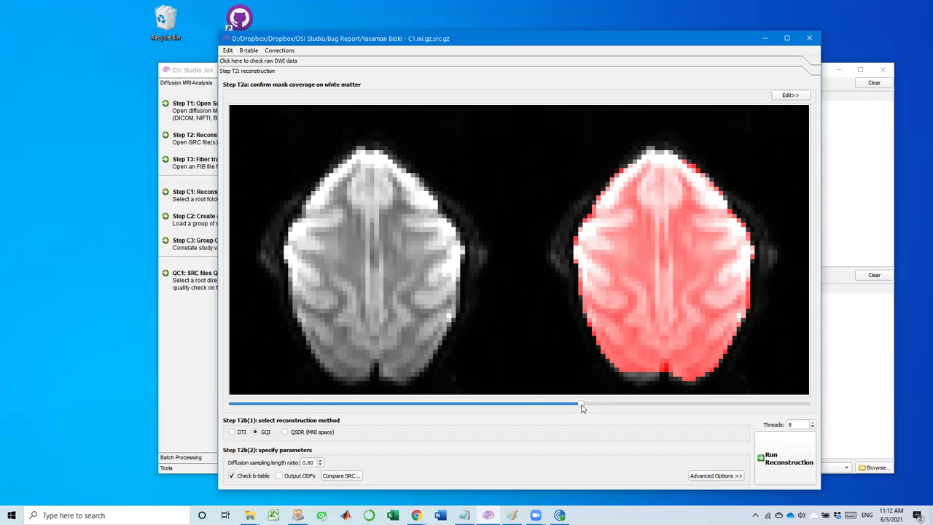
{"action": "left_click_drag", "start_coordinate": [599, 409], "coordinate": [426, 411]}
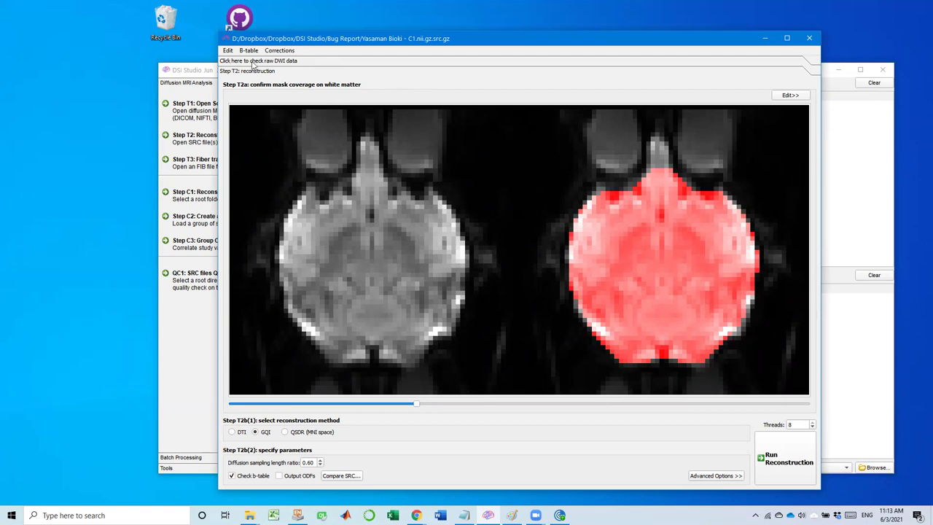
Show the raw DWI data and inspect the diffusion images for several b-table rows, finishing on row 11.
{"action": "left_click", "coordinate": [295, 63]}
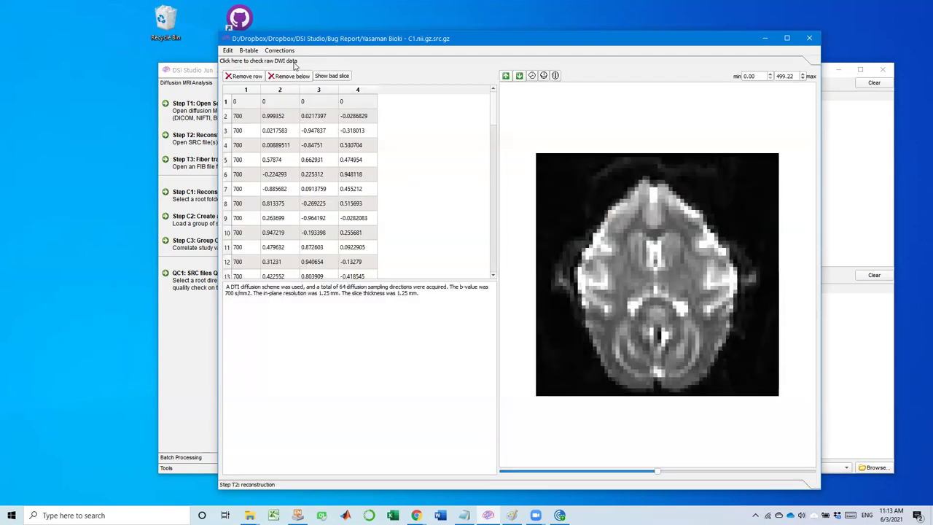
{"action": "left_click", "coordinate": [306, 102]}
{"action": "left_click", "coordinate": [315, 145]}
{"action": "left_click", "coordinate": [322, 174]}
{"action": "left_click", "coordinate": [328, 203]}
{"action": "left_click", "coordinate": [327, 236]}
{"action": "left_click", "coordinate": [341, 274]}
{"action": "left_click", "coordinate": [334, 231]}
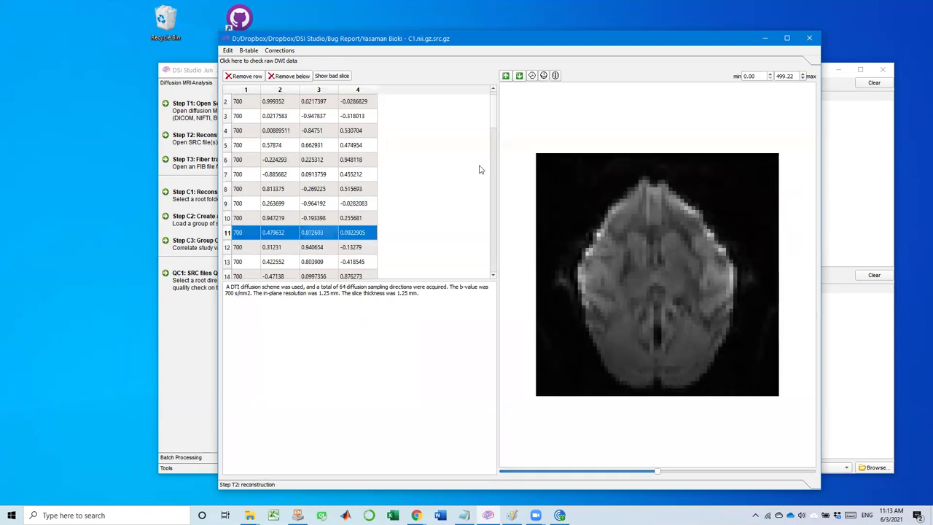
Show the b-table row 1 image and review the table's b-values and gradient directions through row 65 and back.
{"action": "mouse_move", "coordinate": [493, 125]}
{"action": "left_mouse_down"}
{"action": "mouse_move", "coordinate": [491, 236]}
{"action": "mouse_move", "coordinate": [491, 123]}
{"action": "left_mouse_up"}
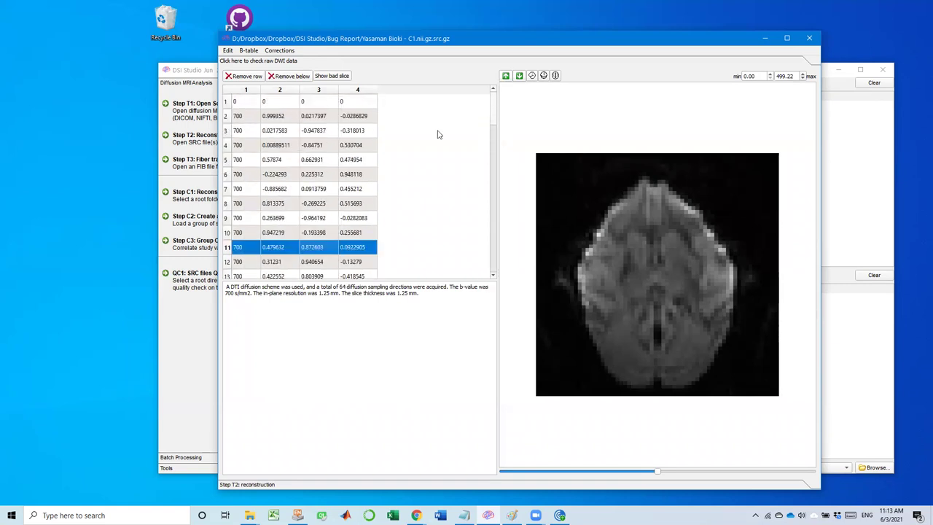
{"action": "left_click", "coordinate": [330, 102]}
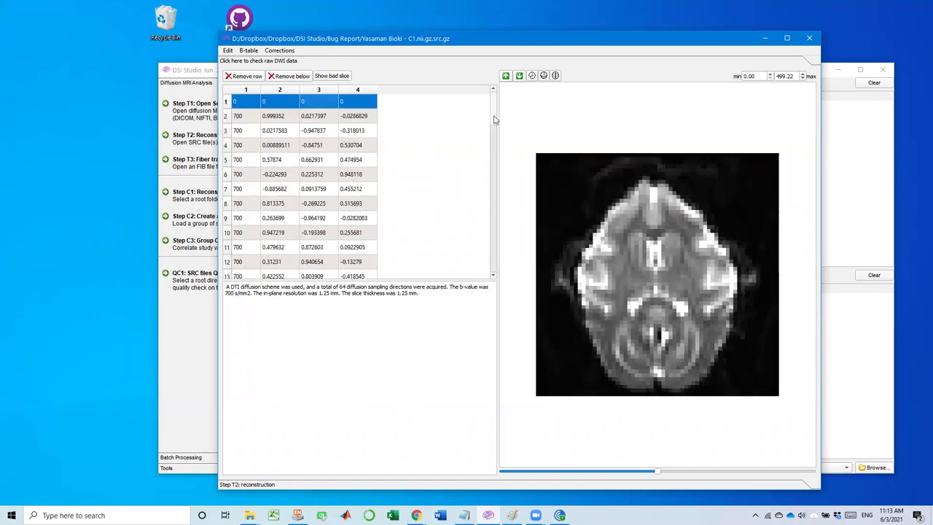
{"action": "left_click_drag", "start_coordinate": [493, 121], "coordinate": [495, 274]}
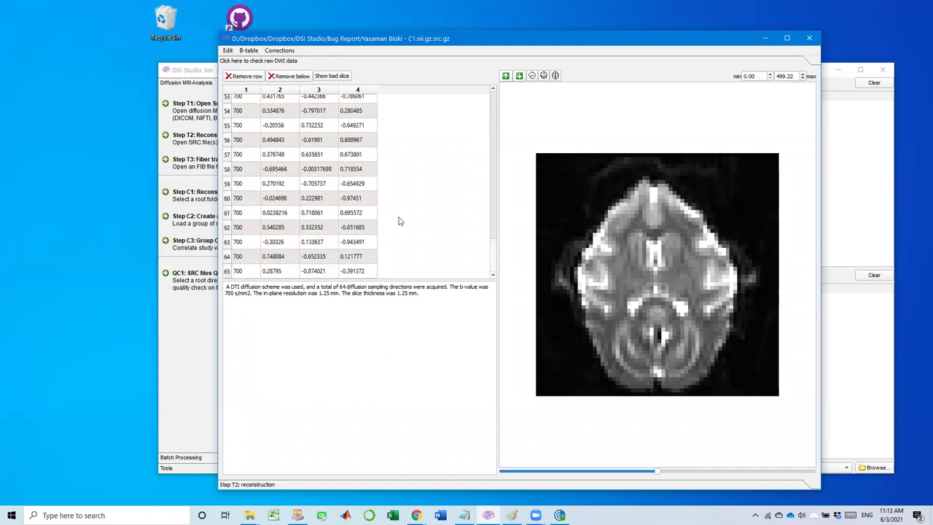
{"action": "left_click_drag", "start_coordinate": [496, 265], "coordinate": [502, 102]}
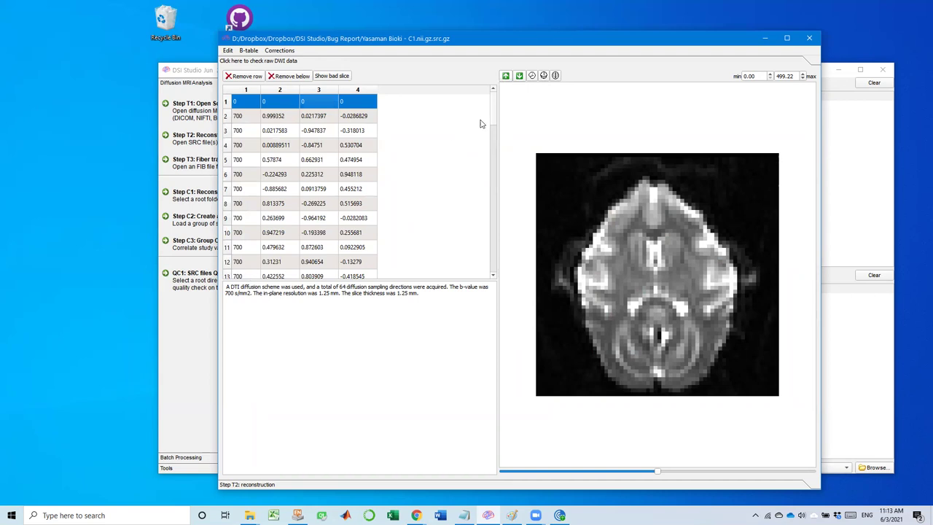
{"action": "mouse_move", "coordinate": [492, 118]}
{"action": "left_mouse_down"}
{"action": "mouse_move", "coordinate": [498, 228]}
{"action": "mouse_move", "coordinate": [489, 284]}
{"action": "mouse_move", "coordinate": [498, 106]}
{"action": "left_mouse_up"}
Step through the diffusion images from b-table row 1 toward the table's end and back repeatedly, finishing on row 65, to check for motion or artifacts.
{"action": "left_click", "coordinate": [317, 118]}
{"action": "left_click", "coordinate": [324, 106]}
{"action": "key", "text": "Down"}
{"action": "key", "text": "Down"}
{"action": "key", "text": "Down"}
{"action": "key", "text": "Down"}
{"action": "key", "text": "Down"}
{"action": "key", "text": "Down"}
{"action": "key", "text": "Down"}
{"action": "key", "text": "Down"}
{"action": "key", "text": "Down"}
{"action": "key", "text": "Down"}
{"action": "key", "text": "Down"}
{"action": "key", "text": "Down"}
{"action": "key", "text": "Down"}
{"action": "key", "text": "Down"}
{"action": "key", "text": "Down"}
{"action": "key", "text": "Down"}
{"action": "key", "text": "Down"}
{"action": "key", "text": "Down"}
{"action": "key", "text": "Down"}
{"action": "key", "text": "Down"}
{"action": "key", "text": "Down"}
{"action": "key", "text": "Down"}
{"action": "key", "text": "Down"}
{"action": "key", "text": "Down"}
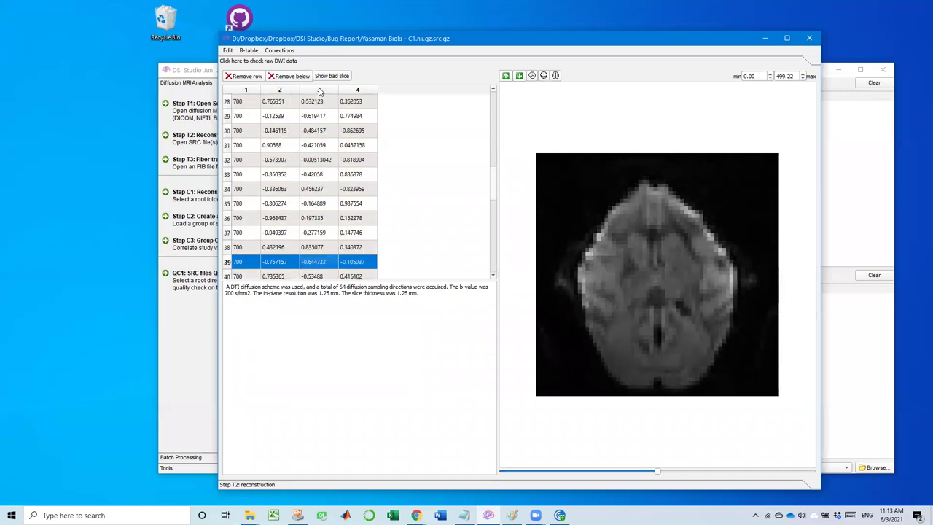
{"action": "key", "text": "Down"}
{"action": "key", "text": "Down"}
{"action": "key", "text": "Down"}
{"action": "key", "text": "Down"}
{"action": "key", "text": "Down"}
{"action": "key", "text": "Down"}
{"action": "key", "text": "Down"}
{"action": "key", "text": "Down"}
{"action": "key", "text": "Down"}
{"action": "key", "text": "Down"}
{"action": "key", "text": "Down"}
{"action": "key", "text": "Down"}
{"action": "key", "text": "Down"}
{"action": "key", "text": "Down"}
{"action": "key", "text": "Down"}
{"action": "key", "text": "Down"}
{"action": "key", "text": "Down"}
{"action": "key", "text": "Down"}
{"action": "key", "text": "Down"}
{"action": "key", "text": "Down"}
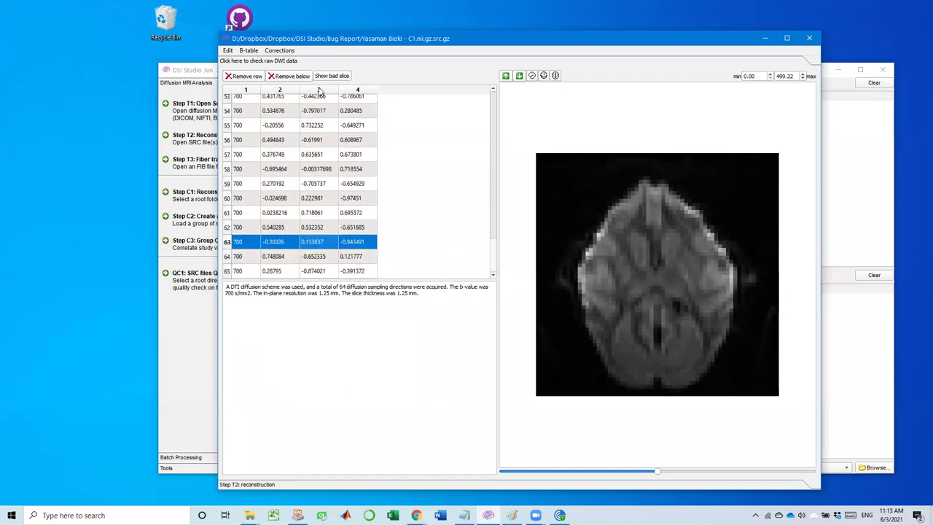
{"action": "key", "text": "Up"}
{"action": "key", "text": "Up"}
{"action": "key", "text": "Up"}
{"action": "key", "text": "Up"}
{"action": "key", "text": "Up"}
{"action": "key", "text": "Up"}
{"action": "key", "text": "Up"}
{"action": "key", "text": "Up"}
{"action": "key", "text": "Up"}
{"action": "key", "text": "Up"}
{"action": "key", "text": "Up"}
{"action": "key", "text": "Up"}
{"action": "key", "text": "Up"}
{"action": "key", "text": "Up"}
{"action": "key", "text": "Up"}
{"action": "key", "text": "Up"}
{"action": "key", "text": "Up"}
{"action": "key", "text": "Up"}
{"action": "key", "text": "Up"}
{"action": "key", "text": "Up"}
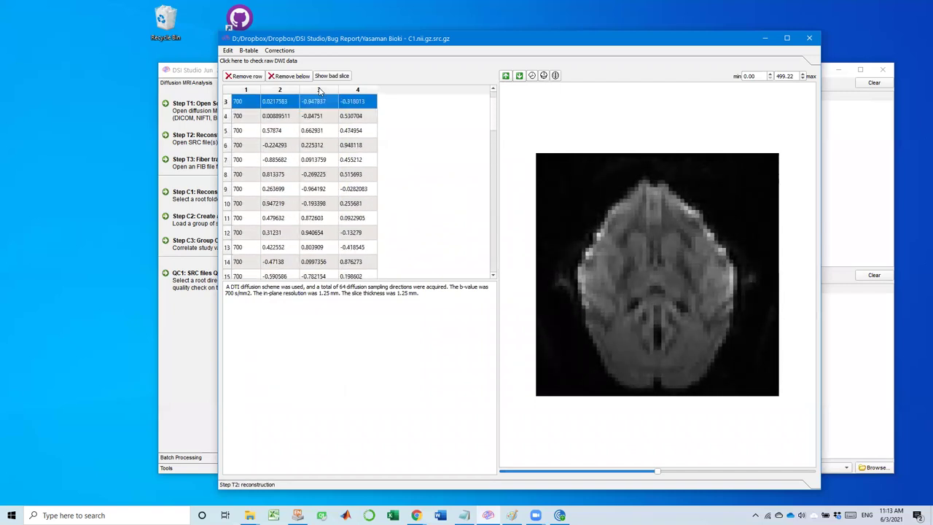
{"action": "key", "text": "Down"}
{"action": "key", "text": "Down"}
{"action": "key", "text": "Down"}
{"action": "key", "text": "Down"}
{"action": "key", "text": "Down"}
{"action": "key", "text": "Down"}
{"action": "key", "text": "Down"}
{"action": "key", "text": "Down"}
{"action": "key", "text": "Down"}
{"action": "key", "text": "Down"}
{"action": "key", "text": "Down"}
{"action": "key", "text": "Down"}
{"action": "key", "text": "Down"}
{"action": "key", "text": "Down"}
{"action": "key", "text": "Down"}
{"action": "key", "text": "Down"}
{"action": "key", "text": "Down"}
{"action": "key", "text": "Down"}
{"action": "key", "text": "Down"}
{"action": "key", "text": "Down"}
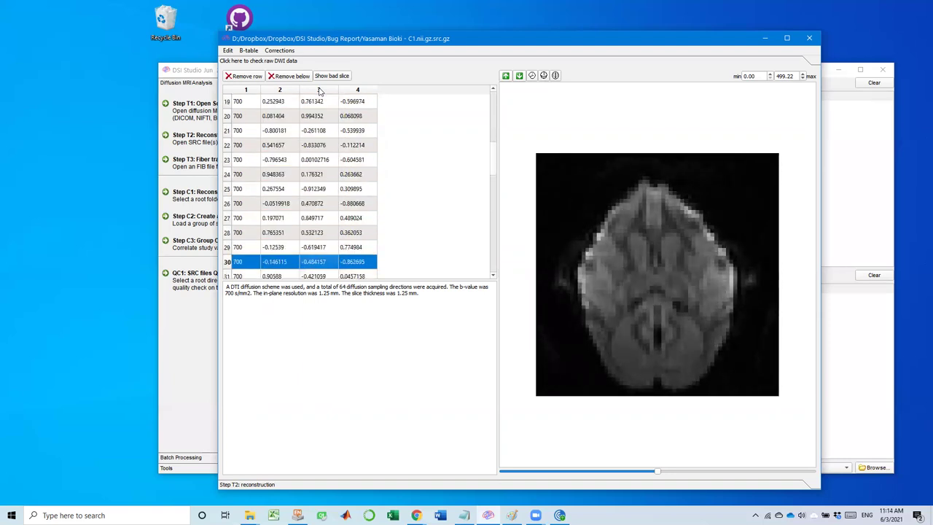
{"action": "key", "text": "Down"}
{"action": "key", "text": "Down"}
{"action": "key", "text": "Down"}
{"action": "key", "text": "Down"}
{"action": "key", "text": "Down"}
{"action": "key", "text": "Down"}
{"action": "key", "text": "Down"}
{"action": "key", "text": "Down"}
{"action": "key", "text": "Down"}
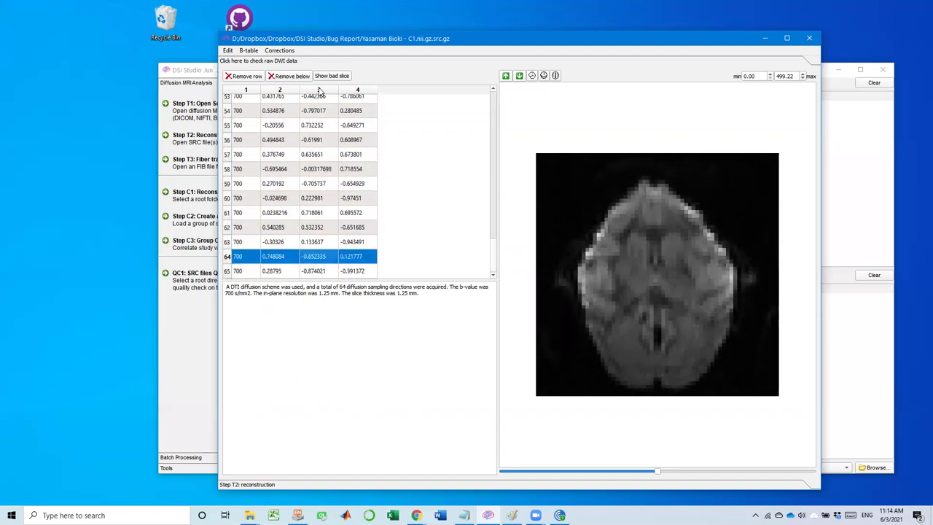
{"action": "key", "text": "Up"}
{"action": "key", "text": "Up"}
{"action": "key", "text": "Up"}
{"action": "key", "text": "Up"}
{"action": "key", "text": "Up"}
{"action": "key", "text": "Up"}
{"action": "key", "text": "Up"}
{"action": "key", "text": "Up"}
{"action": "key", "text": "Up"}
{"action": "key", "text": "Up"}
{"action": "key", "text": "Up"}
{"action": "key", "text": "Up"}
{"action": "key", "text": "Up"}
{"action": "key", "text": "Up"}
{"action": "key", "text": "Up"}
{"action": "key", "text": "Up"}
{"action": "key", "text": "Up"}
{"action": "key", "text": "Up"}
{"action": "key", "text": "Up"}
{"action": "key", "text": "Up"}
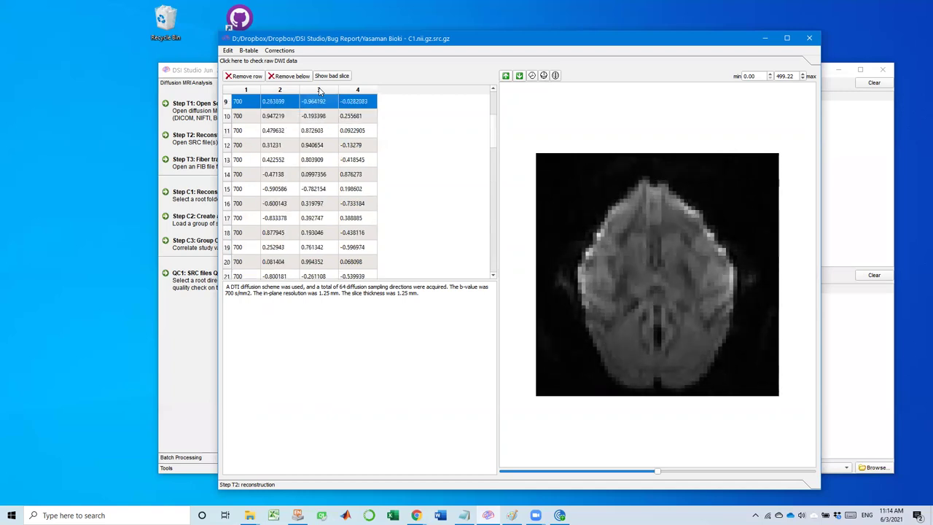
{"action": "key", "text": "Down"}
{"action": "key", "text": "Down"}
{"action": "key", "text": "Down"}
{"action": "key", "text": "Down"}
{"action": "key", "text": "Down"}
{"action": "key", "text": "Down"}
{"action": "key", "text": "Down"}
{"action": "key", "text": "Down"}
{"action": "key", "text": "Down"}
{"action": "key", "text": "Down"}
{"action": "key", "text": "Down"}
{"action": "key", "text": "Down"}
{"action": "key", "text": "Down"}
{"action": "key", "text": "Down"}
{"action": "key", "text": "Down"}
{"action": "key", "text": "Down"}
{"action": "key", "text": "Down"}
{"action": "key", "text": "Down"}
{"action": "key", "text": "Down"}
{"action": "key", "text": "Down"}
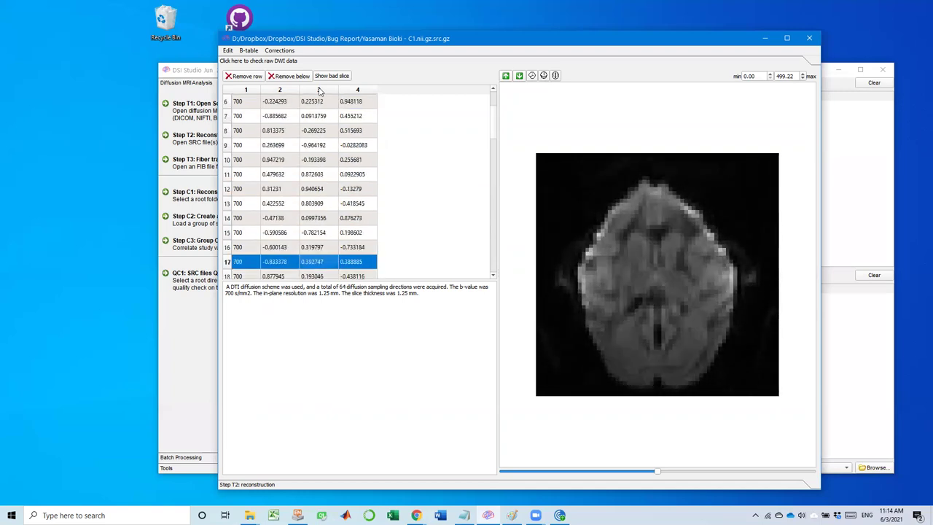
{"action": "key", "text": "Down"}
{"action": "key", "text": "Down"}
{"action": "key", "text": "Down"}
{"action": "key", "text": "Down"}
{"action": "key", "text": "Down"}
{"action": "key", "text": "Down"}
{"action": "key", "text": "Down"}
{"action": "key", "text": "Down"}
{"action": "key", "text": "Down"}
{"action": "key", "text": "Down"}
{"action": "key", "text": "Down"}
{"action": "key", "text": "Down"}
{"action": "key", "text": "Down"}
{"action": "key", "text": "Down"}
{"action": "key", "text": "Down"}
{"action": "key", "text": "Down"}
{"action": "key", "text": "Down"}
{"action": "key", "text": "Down"}
{"action": "key", "text": "Down"}
{"action": "key", "text": "Down"}
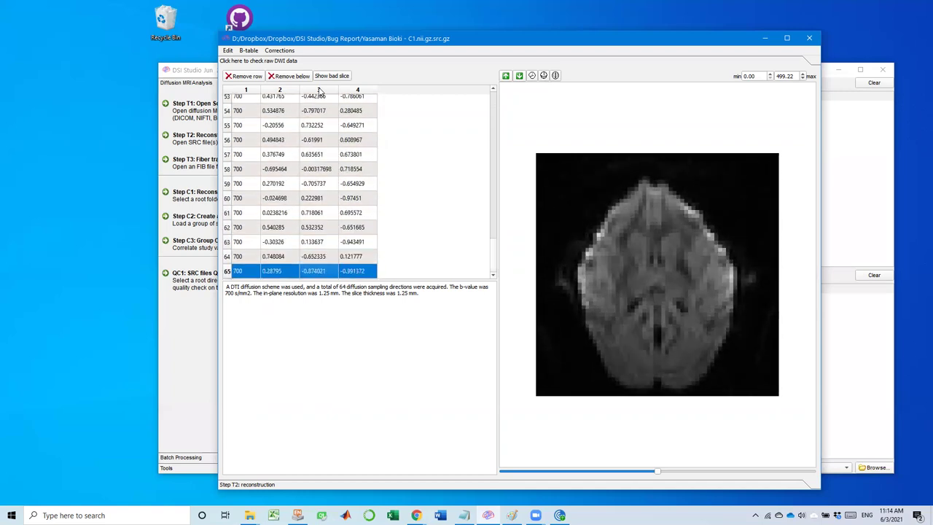
Step through the diffusion images from b-table row 65 back to row 1 at the current slice.
{"action": "key", "text": "Up"}
{"action": "key", "text": "Up"}
{"action": "key", "text": "Up"}
{"action": "key", "text": "Up"}
{"action": "key", "text": "Up"}
{"action": "key", "text": "Up"}
{"action": "key", "text": "Up"}
{"action": "key", "text": "Up"}
{"action": "key", "text": "Up"}
{"action": "key", "text": "Up"}
{"action": "key", "text": "Up"}
{"action": "key", "text": "Up"}
{"action": "key", "text": "Up"}
{"action": "key", "text": "Up"}
{"action": "key", "text": "Up"}
{"action": "key", "text": "Up"}
{"action": "key", "text": "Up"}
{"action": "key", "text": "Up"}
{"action": "key", "text": "Up"}
{"action": "key", "text": "Up"}
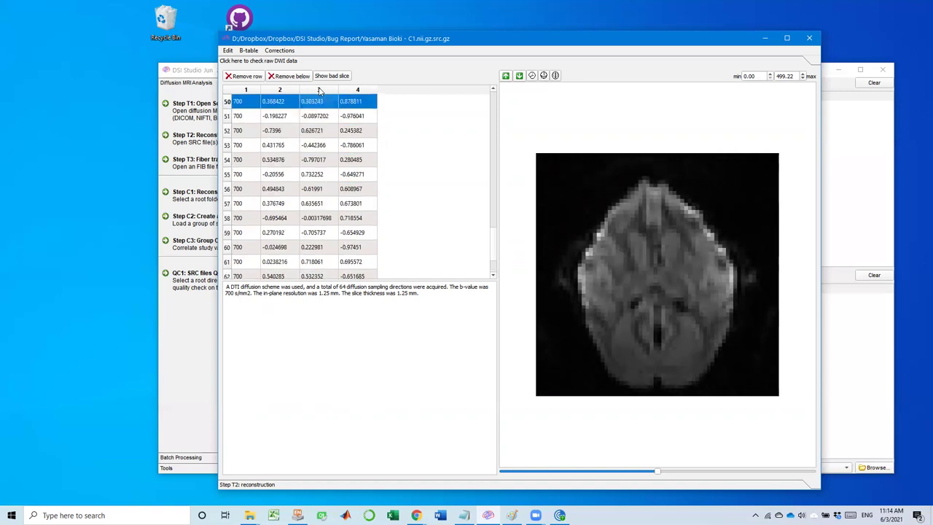
{"action": "key", "text": "ctrl+Home"}
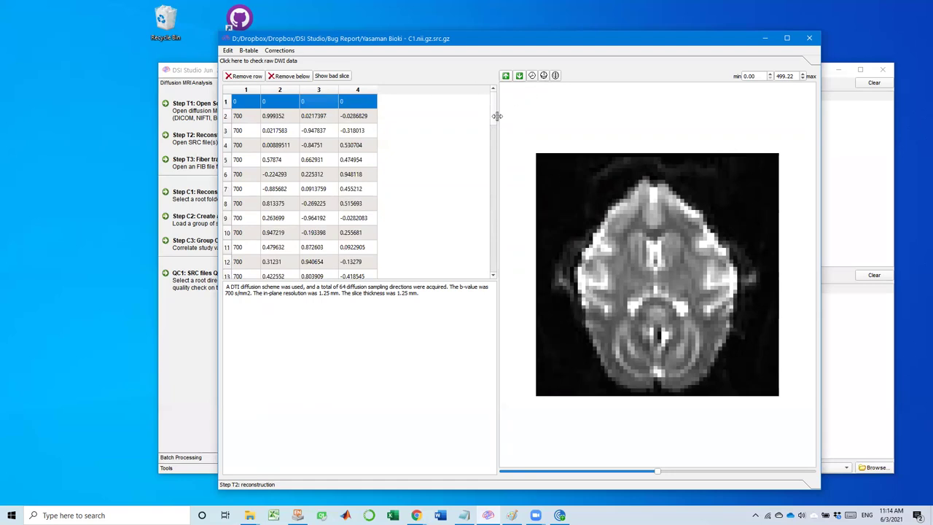
{"action": "left_click_drag", "start_coordinate": [496, 114], "coordinate": [501, 303]}
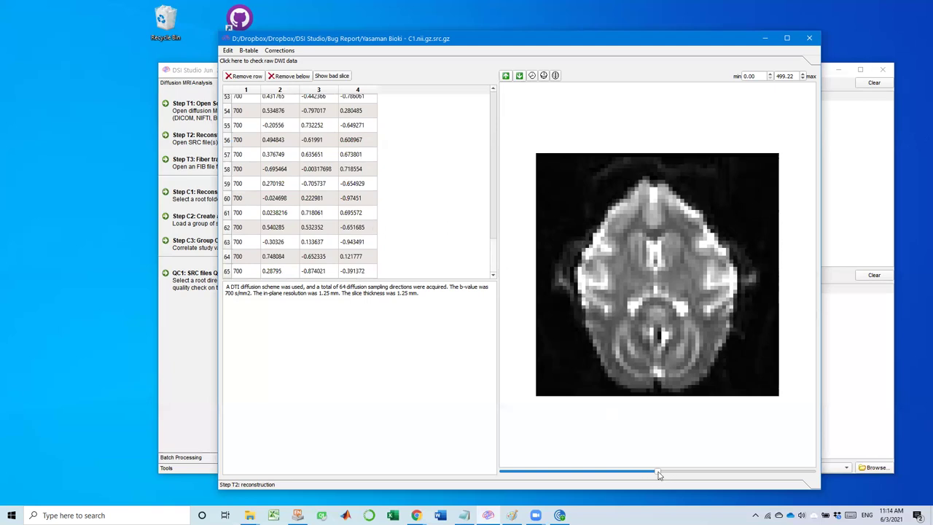
Browse the row 1 image through neighbouring higher axial slices, finishing on a slice lower in the brain.
{"action": "left_click_drag", "start_coordinate": [658, 474], "coordinate": [666, 441]}
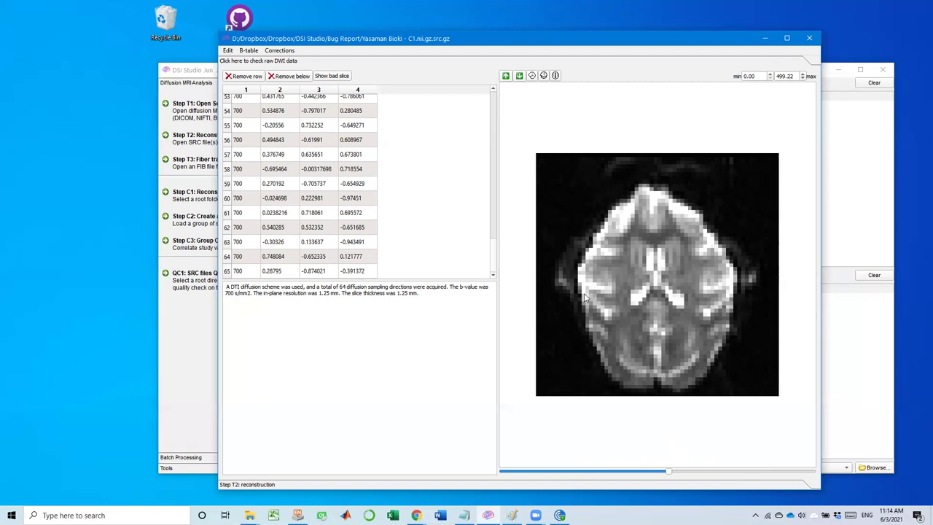
{"action": "mouse_move", "coordinate": [668, 470]}
{"action": "left_mouse_down"}
{"action": "mouse_move", "coordinate": [681, 473]}
{"action": "mouse_move", "coordinate": [591, 470]}
{"action": "mouse_move", "coordinate": [728, 470]}
{"action": "mouse_move", "coordinate": [554, 463]}
{"action": "mouse_move", "coordinate": [703, 470]}
{"action": "mouse_move", "coordinate": [634, 470]}
{"action": "mouse_move", "coordinate": [679, 471]}
{"action": "left_mouse_up"}
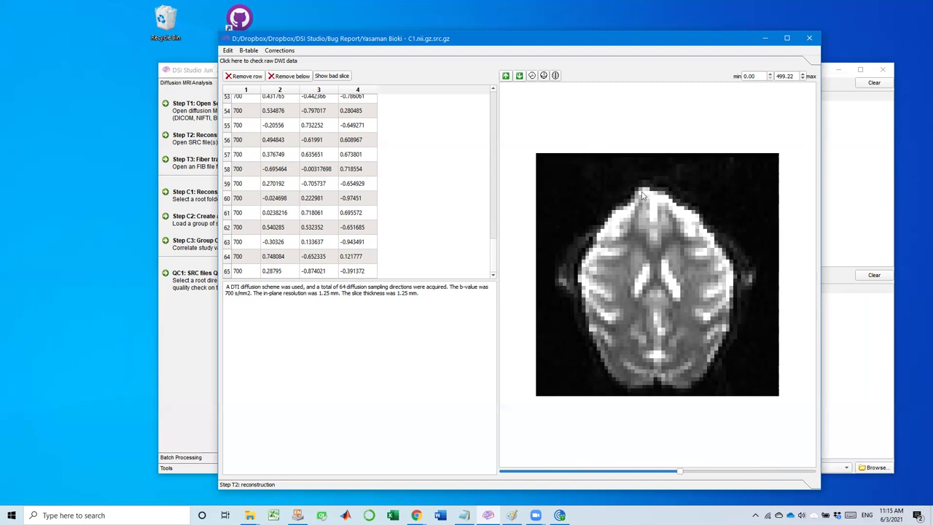
{"action": "left_click_drag", "start_coordinate": [680, 471], "coordinate": [647, 461]}
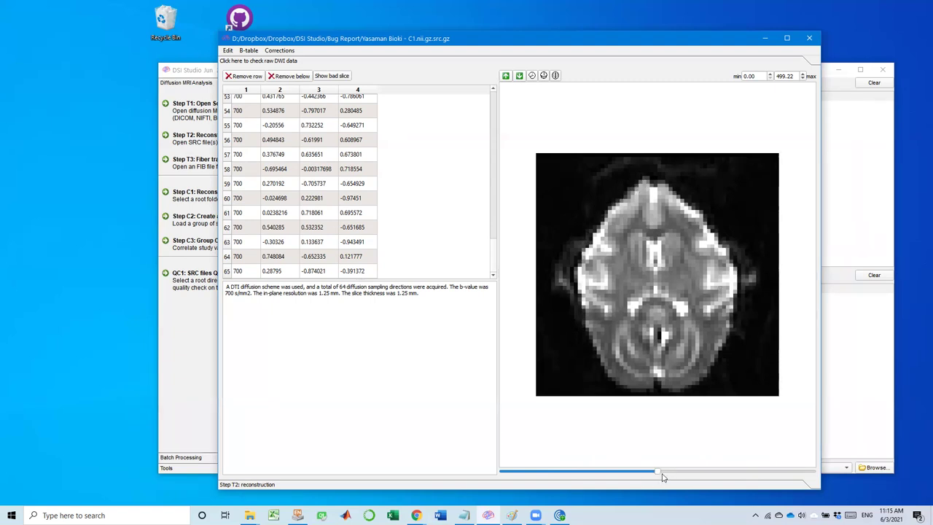
{"action": "left_click_drag", "start_coordinate": [658, 471], "coordinate": [634, 470]}
Step through the diffusion images back and forth across the b-table on the lower slice, finishing on row 65, to check data consistency.
{"action": "left_click", "coordinate": [314, 175]}
{"action": "key", "text": "Up"}
{"action": "key", "text": "Up"}
{"action": "key", "text": "Up"}
{"action": "key", "text": "Page_Up"}
{"action": "key", "text": "Page_Up"}
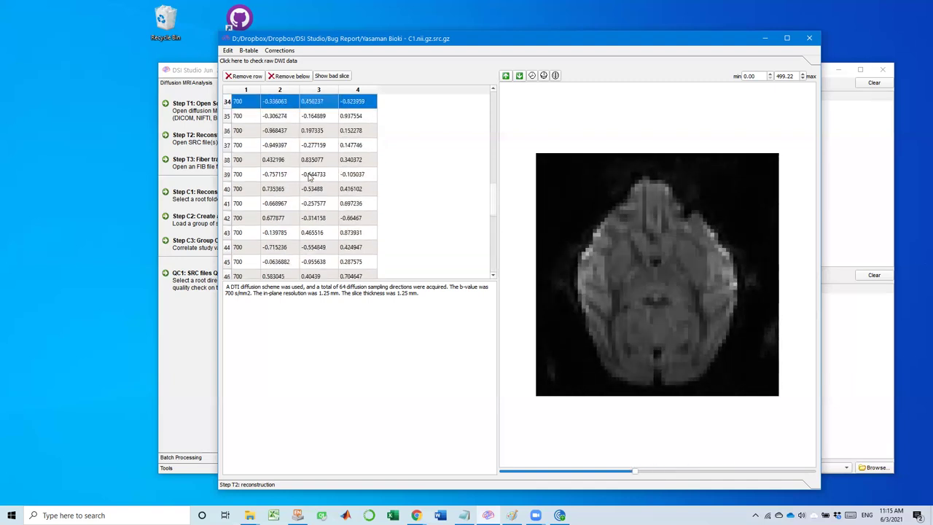
{"action": "key", "text": "Page_Up"}
{"action": "key", "text": "Page_Up"}
{"action": "key", "text": "Page_Up"}
{"action": "key", "text": "Down"}
{"action": "key", "text": "Down"}
{"action": "key", "text": "Down"}
{"action": "key", "text": "Down"}
{"action": "key", "text": "Down"}
{"action": "key", "text": "Down"}
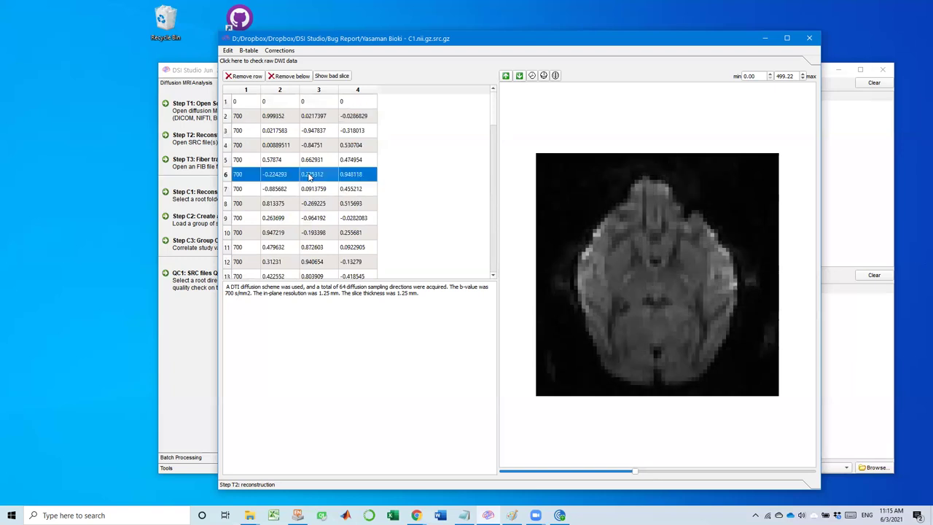
{"action": "key", "text": "Page_Down"}
{"action": "key", "text": "Page_Down"}
{"action": "key", "text": "Page_Down"}
{"action": "key", "text": "Page_Down"}
{"action": "key", "text": "Page_Down"}
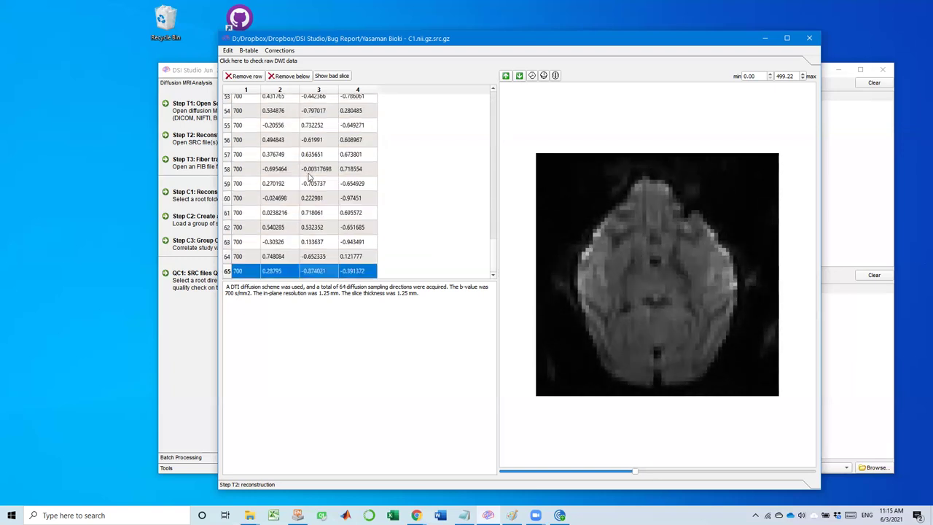
{"action": "key", "text": "Up"}
{"action": "key", "text": "Up"}
{"action": "key", "text": "Up"}
{"action": "key", "text": "Up"}
{"action": "key", "text": "Page_Up"}
{"action": "key", "text": "Page_Up"}
{"action": "key", "text": "Page_Up"}
{"action": "key", "text": "Page_Up"}
{"action": "key", "text": "Page_Up"}
{"action": "key", "text": "Page_Up"}
{"action": "key", "text": "Down"}
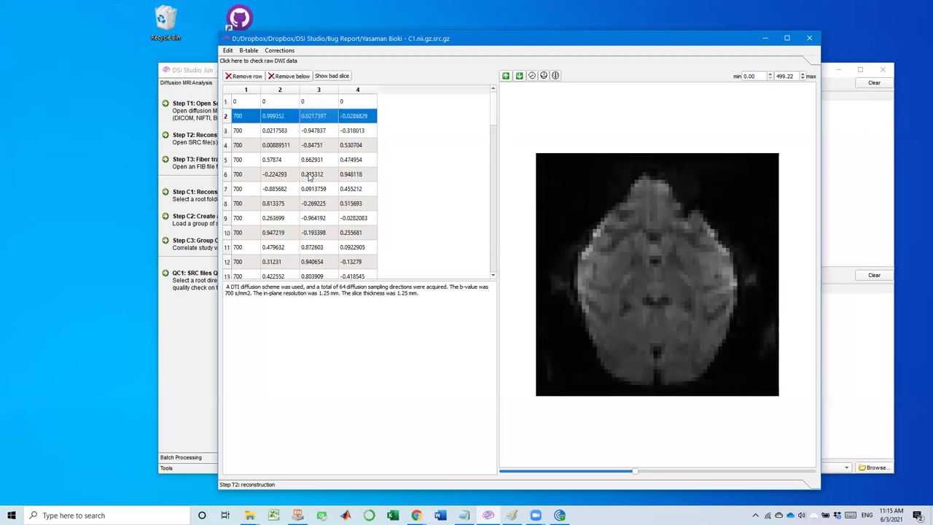
{"action": "key", "text": "Page_Down"}
{"action": "key", "text": "Page_Down"}
{"action": "key", "text": "Page_Down"}
{"action": "key", "text": "Page_Down"}
{"action": "key", "text": "Page_Down"}
{"action": "key", "text": "Page_Down"}
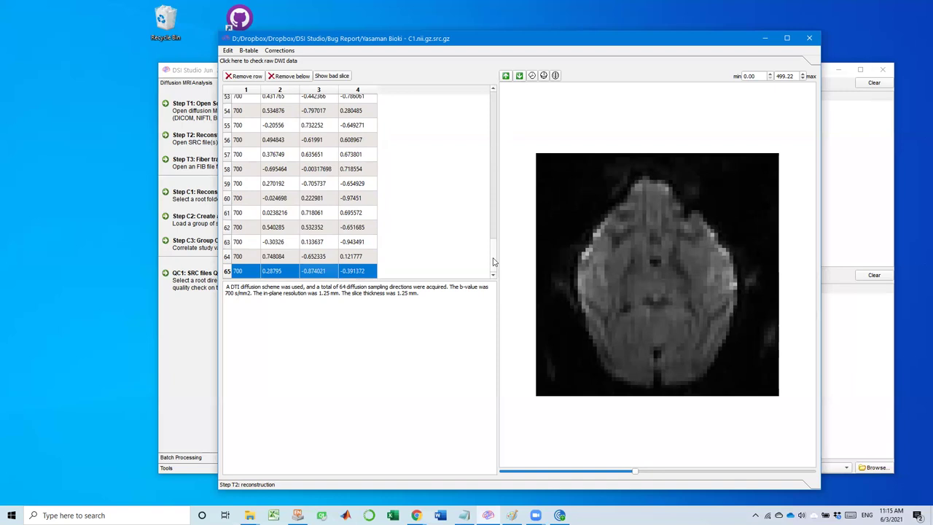
Return to the beginning of the b-table and compare the row 65 image with a slightly lower axial slice.
{"action": "left_click_drag", "start_coordinate": [495, 260], "coordinate": [520, 108]}
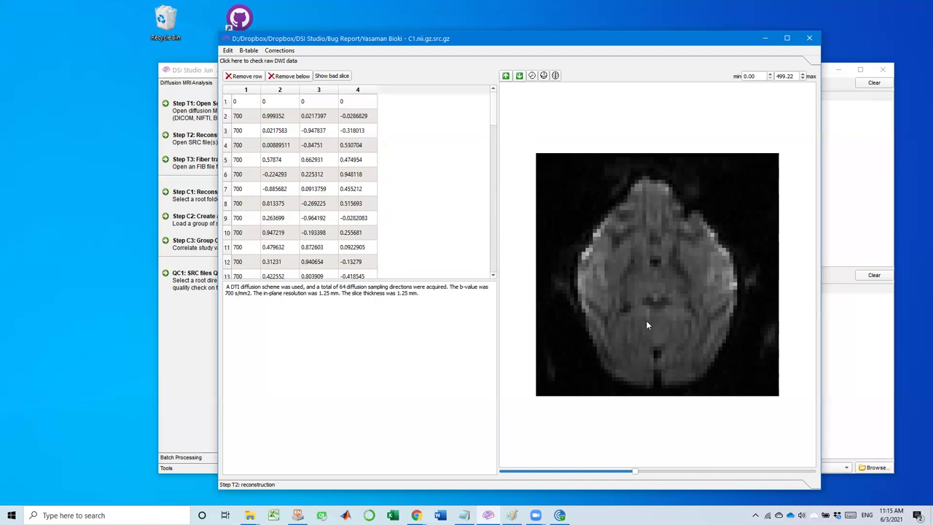
{"action": "mouse_move", "coordinate": [637, 473]}
{"action": "left_mouse_down"}
{"action": "mouse_move", "coordinate": [746, 473]}
{"action": "mouse_move", "coordinate": [585, 472]}
{"action": "mouse_move", "coordinate": [624, 475]}
{"action": "left_mouse_up"}
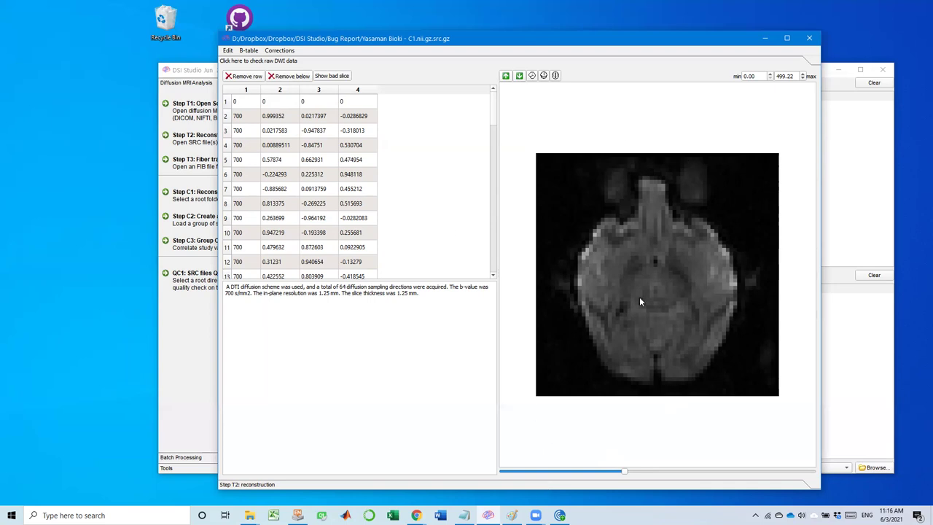
{"action": "mouse_move", "coordinate": [621, 472]}
{"action": "left_mouse_down"}
{"action": "mouse_move", "coordinate": [802, 473]}
{"action": "mouse_move", "coordinate": [633, 459]}
{"action": "mouse_move", "coordinate": [655, 437]}
{"action": "mouse_move", "coordinate": [566, 437]}
{"action": "mouse_move", "coordinate": [709, 446]}
{"action": "mouse_move", "coordinate": [575, 440]}
{"action": "mouse_move", "coordinate": [637, 435]}
{"action": "mouse_move", "coordinate": [634, 459]}
{"action": "left_mouse_up"}
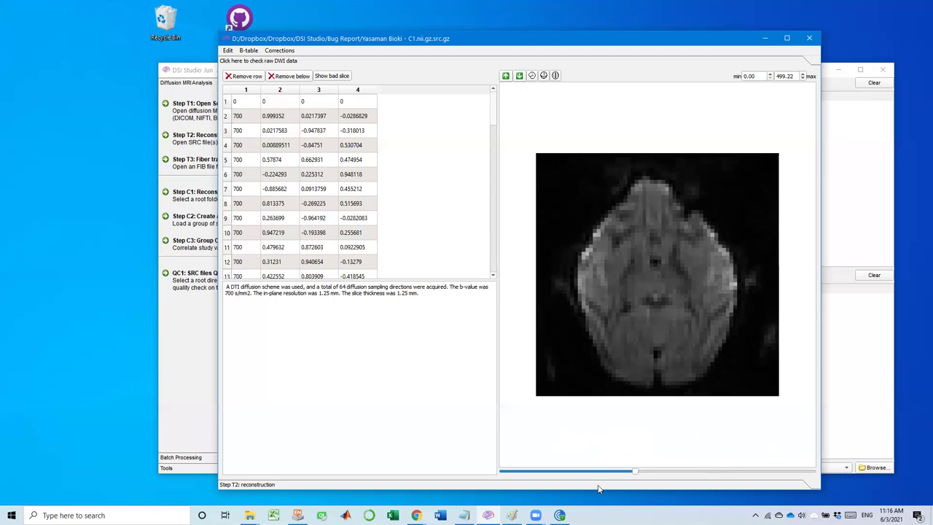
Return to the T2 reconstruction settings and inspect the mask's white matter coverage from the upper to the middle brain slices.
{"action": "left_click", "coordinate": [597, 485]}
{"action": "left_click_drag", "start_coordinate": [416, 403], "coordinate": [580, 277]}
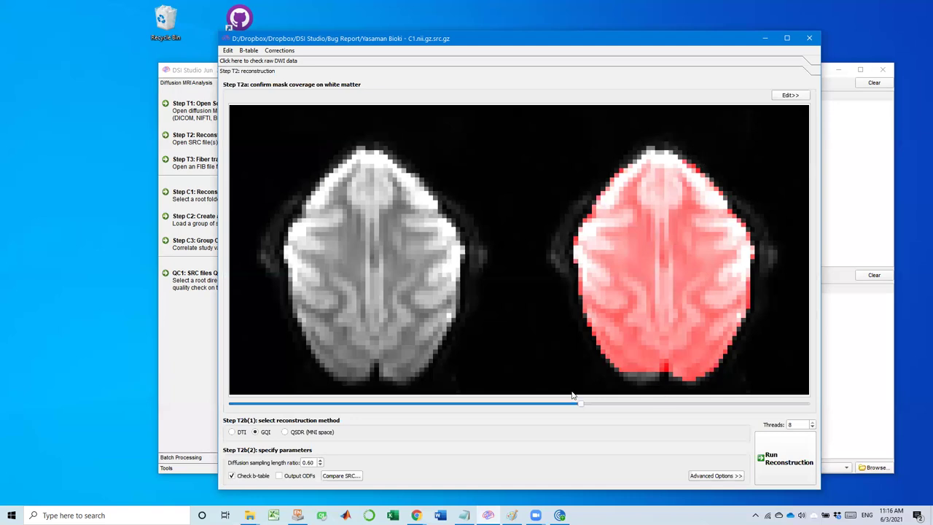
{"action": "left_click_drag", "start_coordinate": [581, 408], "coordinate": [611, 406]}
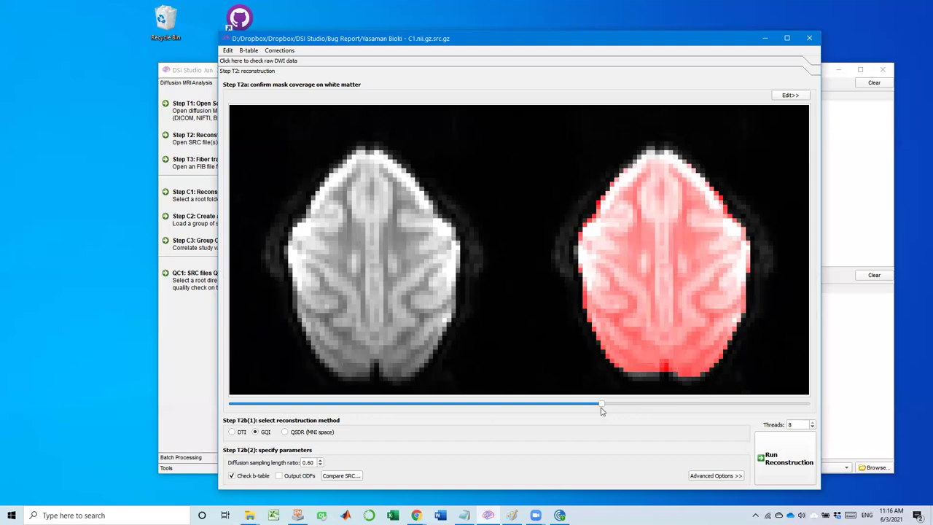
{"action": "left_click_drag", "start_coordinate": [604, 405], "coordinate": [495, 410]}
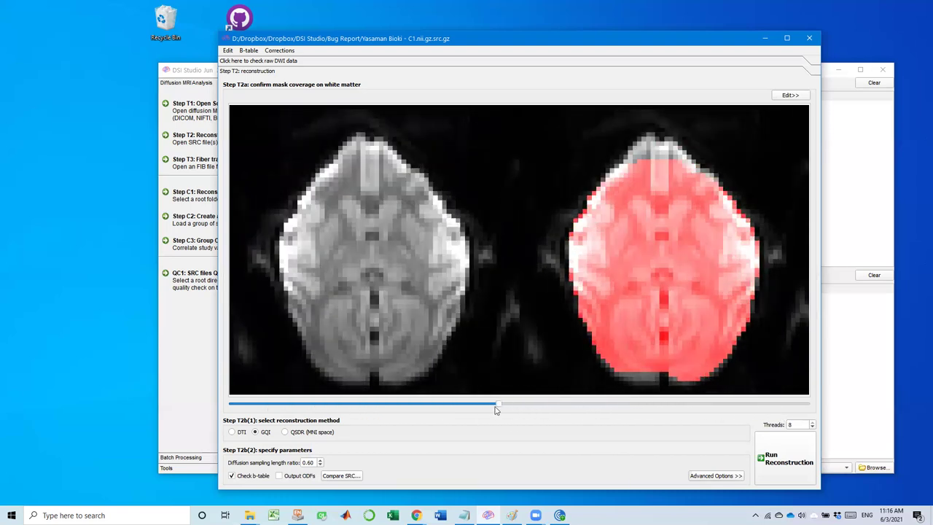
Show the mask editing tools, recreate the mask by thresholding with the proposed value, and check its lower slices.
{"action": "left_click", "coordinate": [789, 95]}
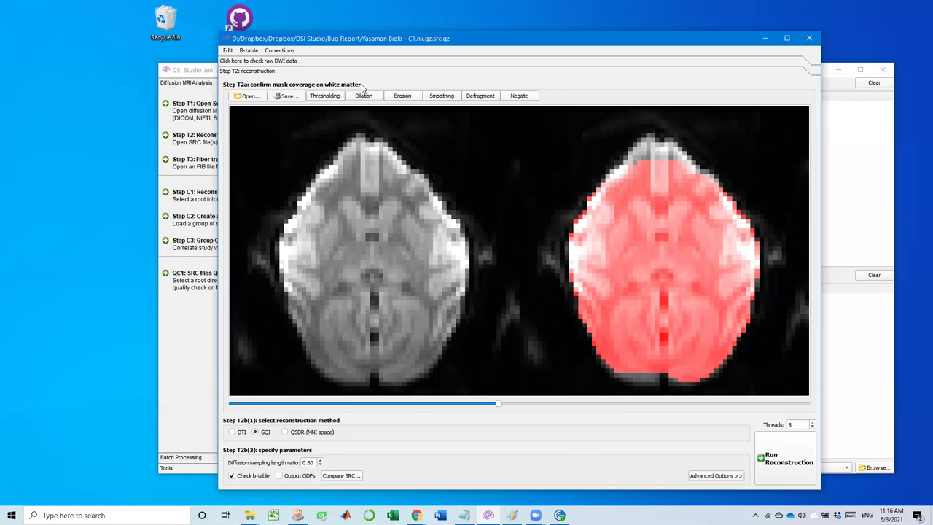
{"action": "left_click", "coordinate": [323, 96]}
{"action": "left_click", "coordinate": [448, 265]}
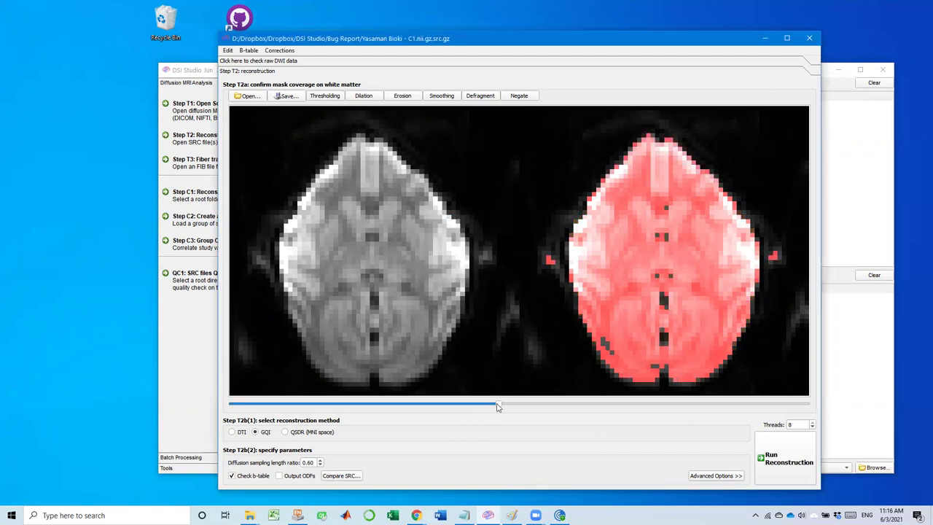
{"action": "left_click_drag", "start_coordinate": [498, 404], "coordinate": [396, 378]}
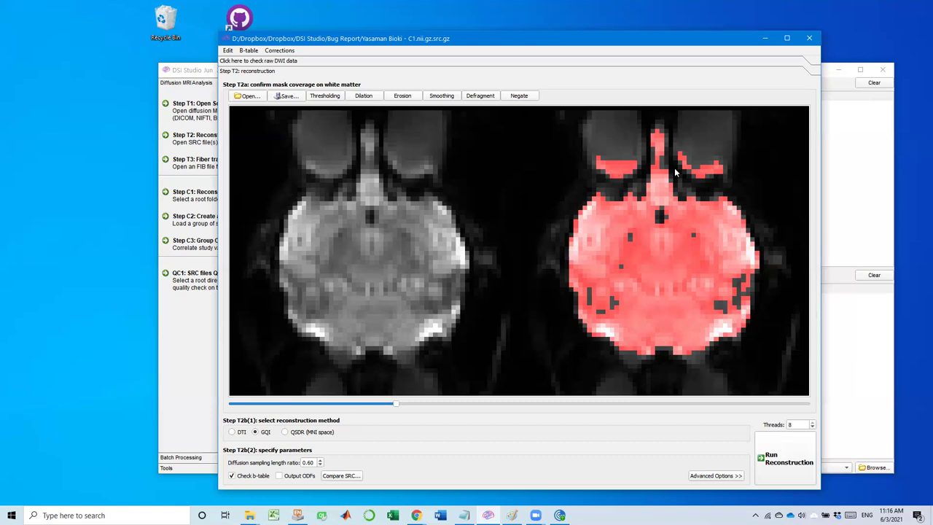
Defragment the mask to remove its disconnected pieces and smooth it three times, checking the lower slices.
{"action": "left_click", "coordinate": [478, 99]}
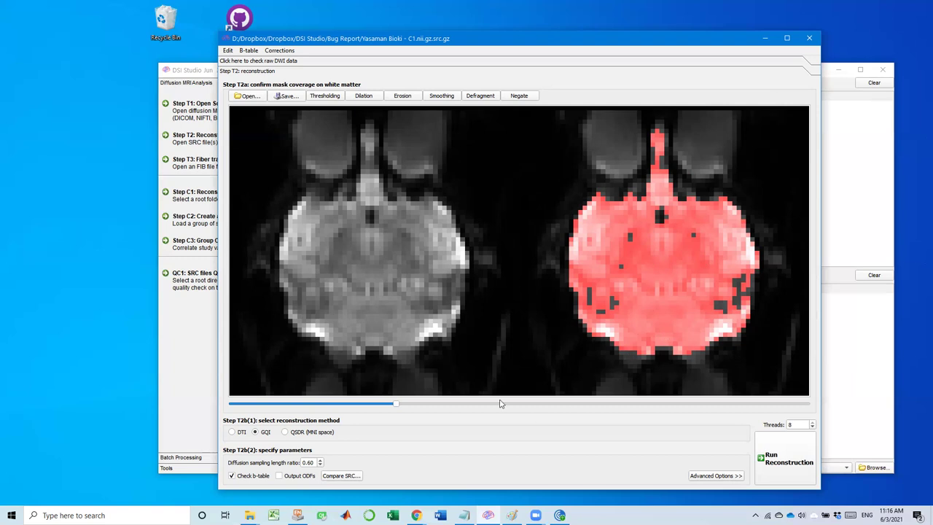
{"action": "left_click_drag", "start_coordinate": [396, 407], "coordinate": [478, 407]}
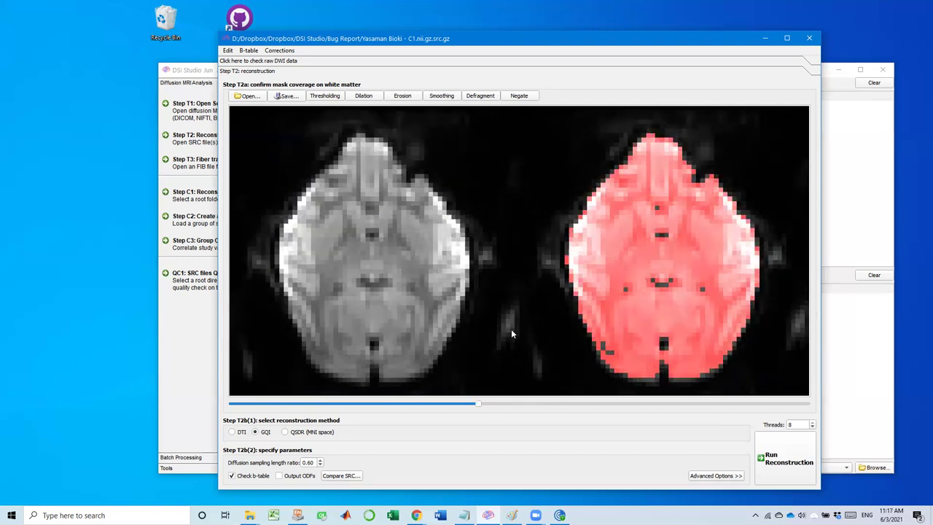
{"action": "left_click", "coordinate": [442, 95]}
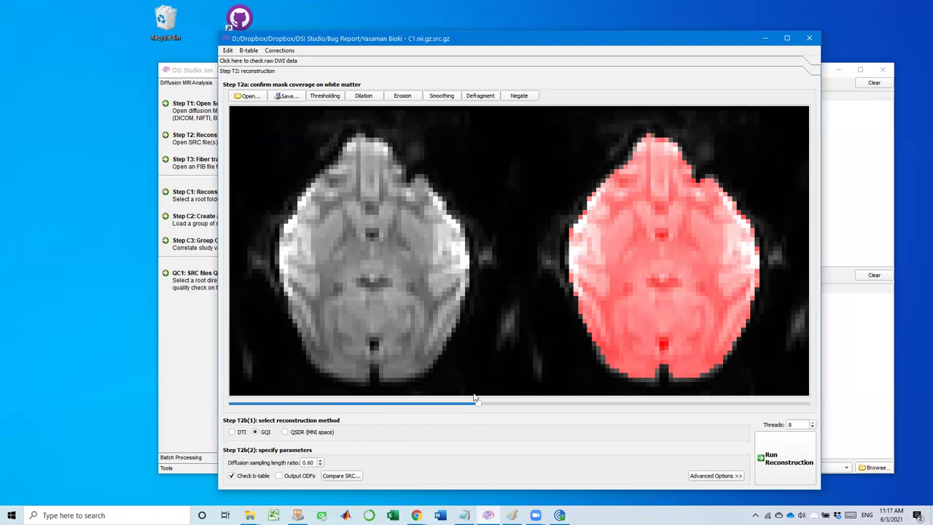
{"action": "left_click_drag", "start_coordinate": [477, 405], "coordinate": [356, 358]}
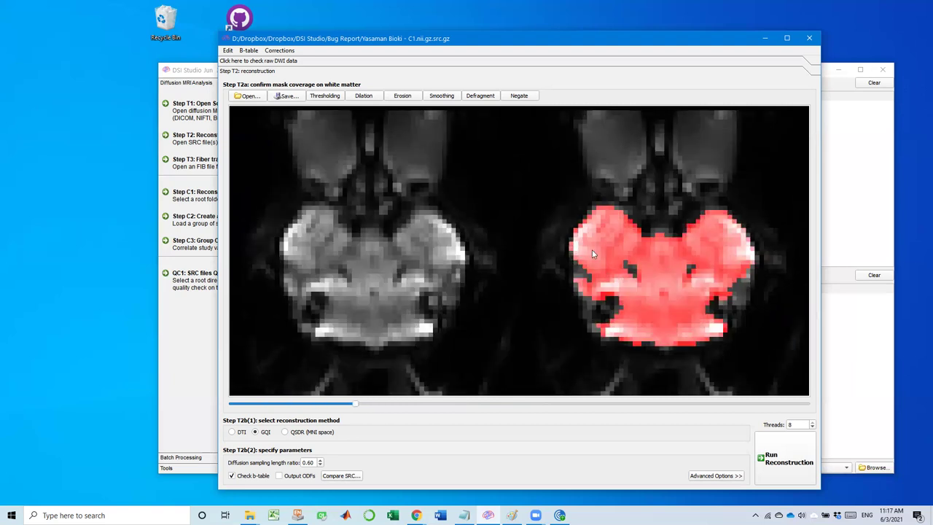
{"action": "left_click", "coordinate": [447, 99]}
{"action": "left_click", "coordinate": [447, 99]}
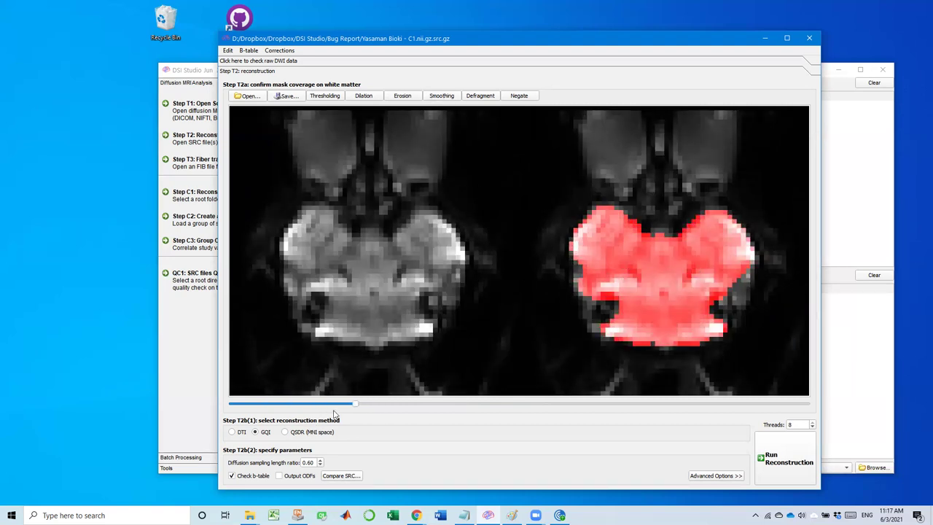
Check the smoothed mask across the slices and run the GQI reconstruction with a 0.60 diffusion sampling length ratio, closing the SRC file once finished.
{"action": "left_click_drag", "start_coordinate": [356, 404], "coordinate": [376, 370]}
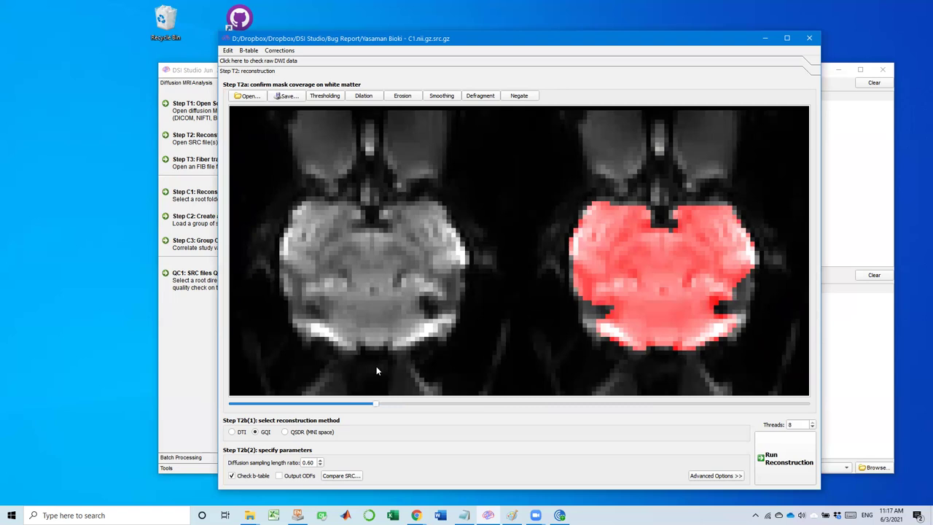
{"action": "left_click_drag", "start_coordinate": [377, 369], "coordinate": [448, 357]}
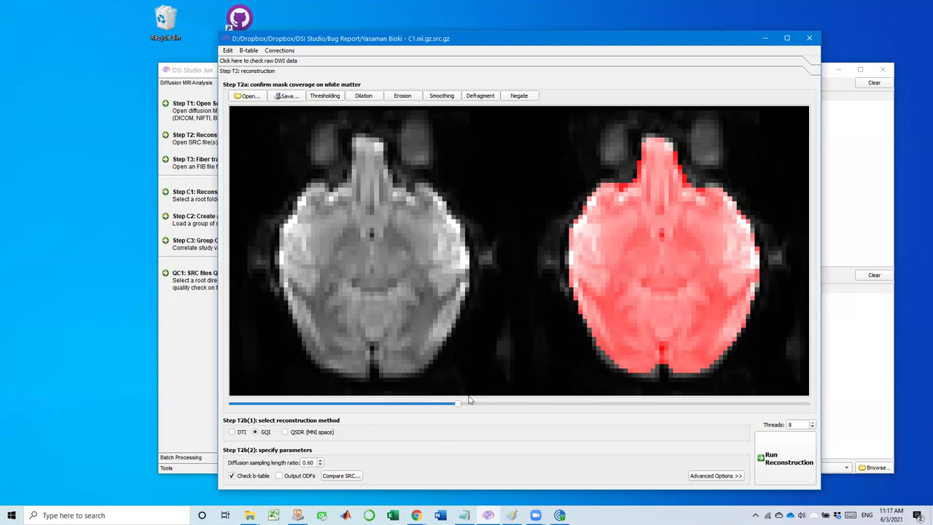
{"action": "left_click_drag", "start_coordinate": [473, 405], "coordinate": [519, 405]}
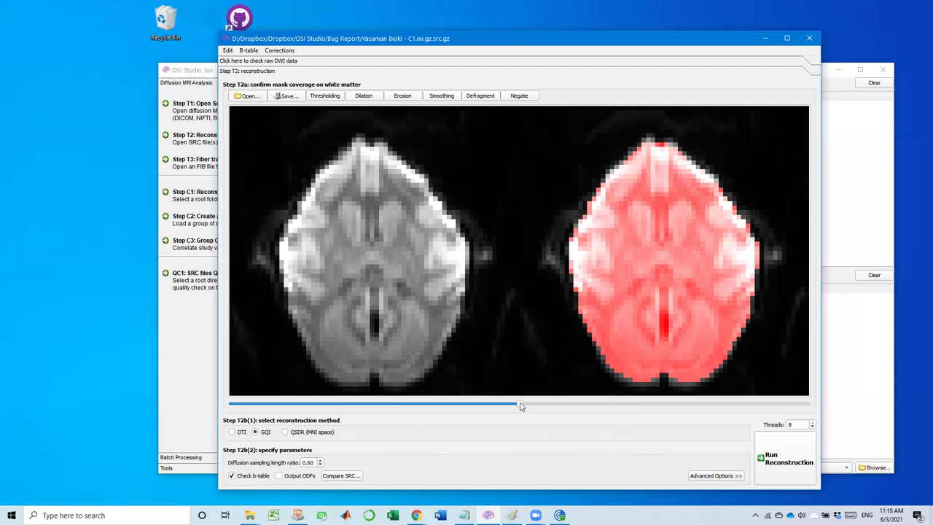
{"action": "left_click_drag", "start_coordinate": [519, 405], "coordinate": [477, 423]}
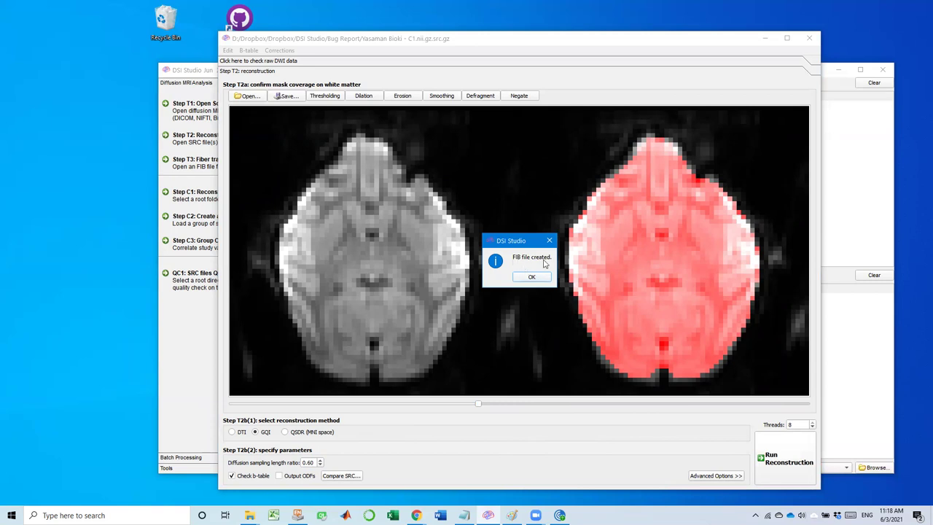
{"action": "left_click", "coordinate": [532, 277]}
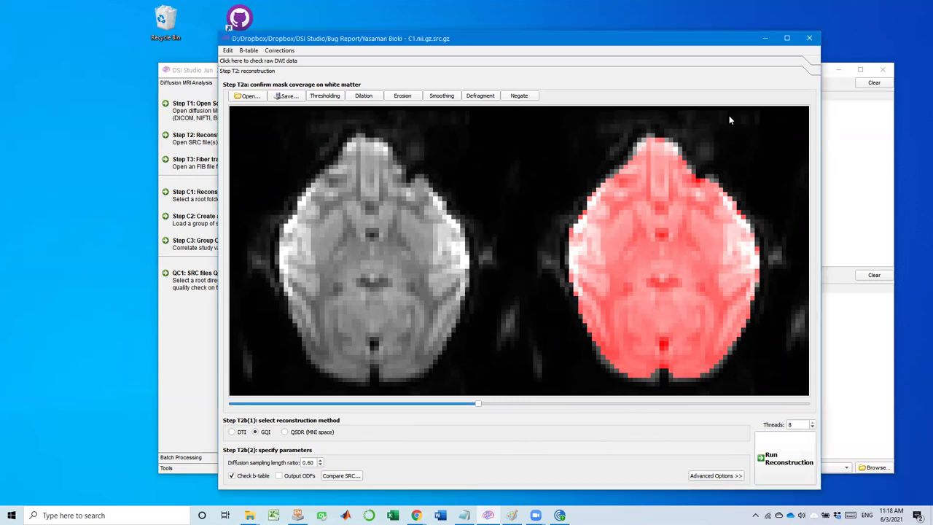
{"action": "left_click", "coordinate": [809, 38]}
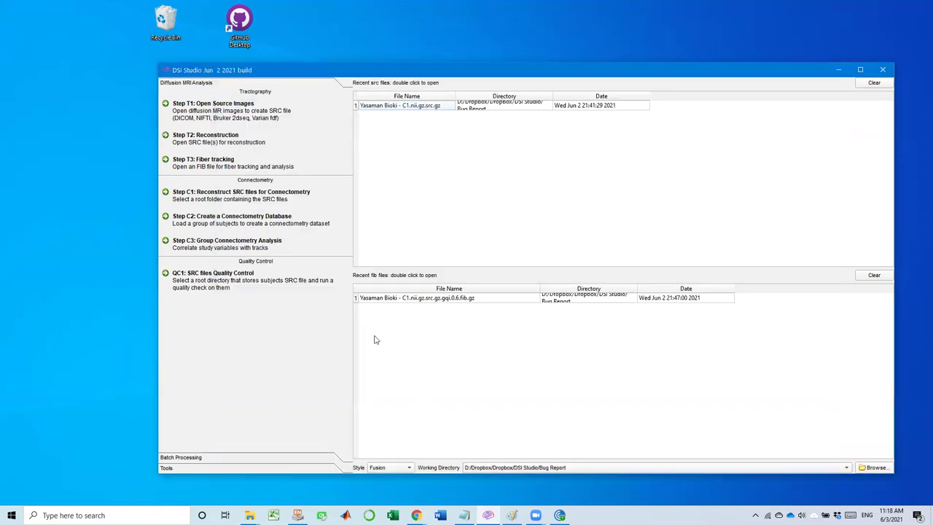
Open the reconstructed gqi.0.6 FIB file from the recent files for fiber tracking.
{"action": "left_click", "coordinate": [375, 299]}
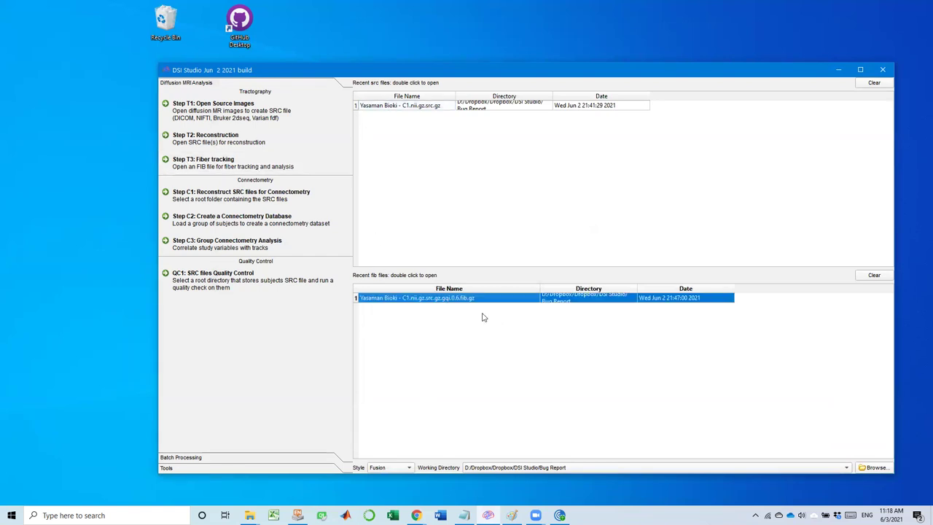
{"action": "double_click", "coordinate": [399, 298]}
{"action": "left_click_drag", "start_coordinate": [453, 9], "coordinate": [678, 69]}
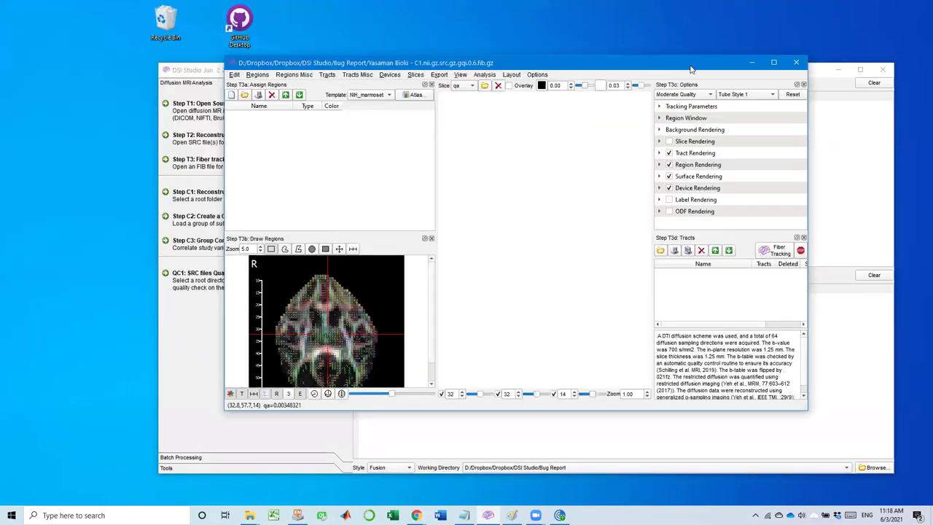
{"action": "left_click", "coordinate": [537, 74]}
{"action": "left_click", "coordinate": [554, 103]}
{"action": "left_click", "coordinate": [536, 74]}
{"action": "left_click", "coordinate": [575, 141]}
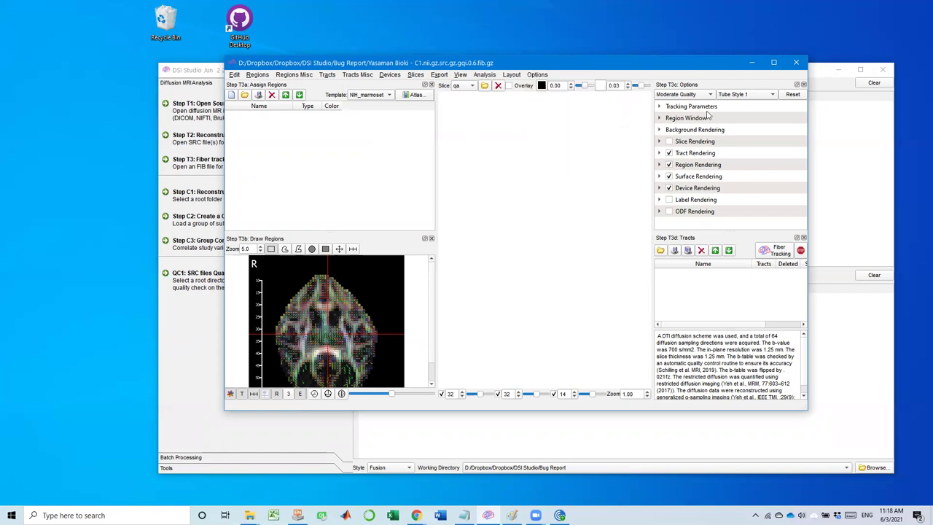
Maximize the tracking window and turn on Slice Rendering in the 3D view.
{"action": "left_click", "coordinate": [773, 62]}
{"action": "left_click", "coordinate": [793, 84]}
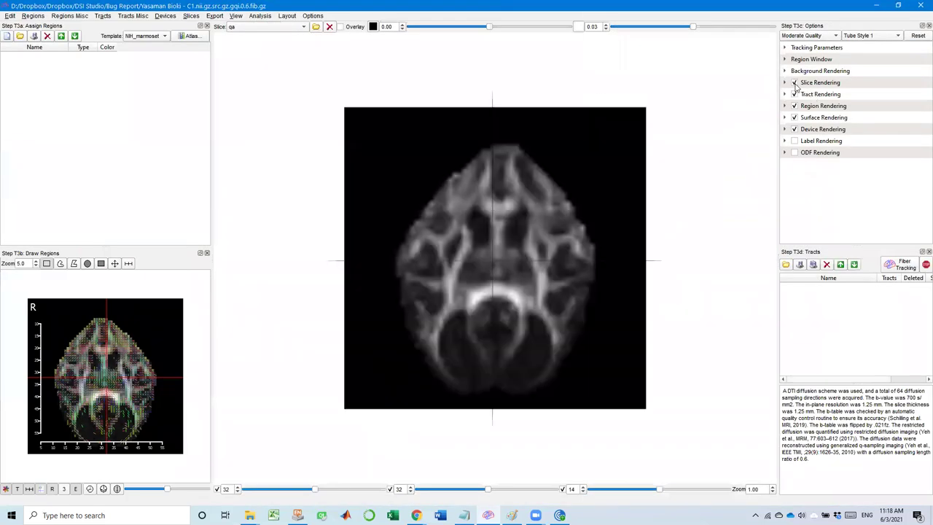
Enlarge the region drawing view by making its pane taller and wider.
{"action": "left_click_drag", "start_coordinate": [156, 246], "coordinate": [191, 155]}
{"action": "left_click_drag", "start_coordinate": [212, 210], "coordinate": [341, 212]}
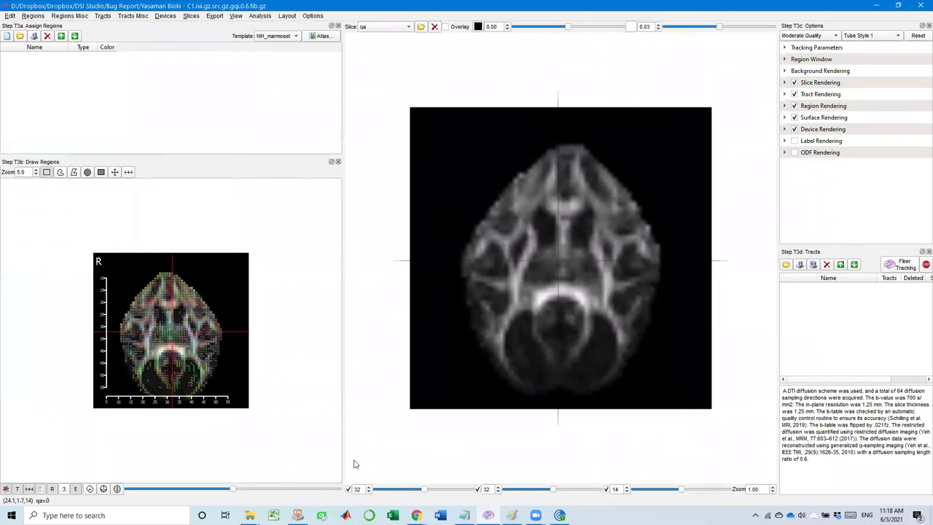
Run whole-brain fiber tracking to inspect the tracts in 3D from several angles, and delete the resulting tract set.
{"action": "left_click", "coordinate": [903, 267]}
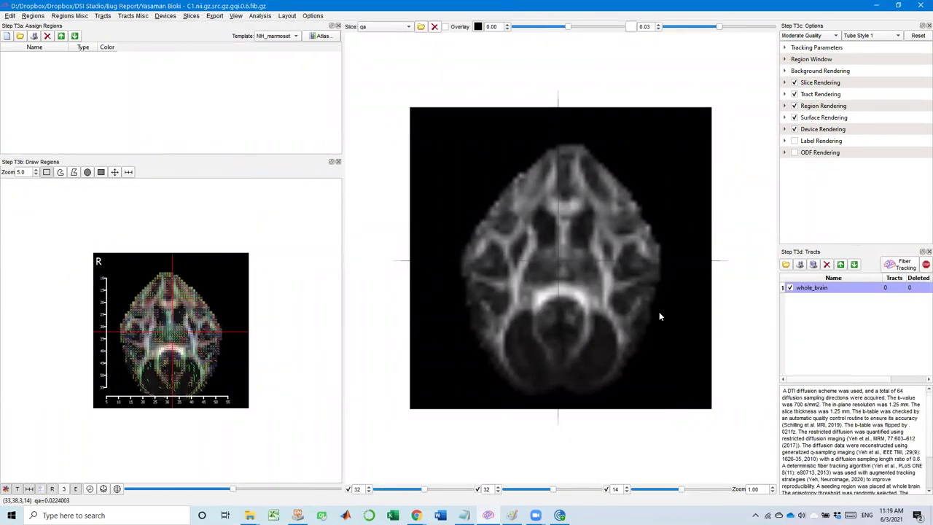
{"action": "left_click_drag", "start_coordinate": [549, 381], "coordinate": [583, 324]}
{"action": "scroll", "coordinate": [587, 322], "scroll_direction": "up", "scroll_amount": 6}
{"action": "left_click_drag", "start_coordinate": [448, 237], "coordinate": [461, 355]}
{"action": "scroll", "coordinate": [484, 351], "scroll_direction": "down", "scroll_amount": 2}
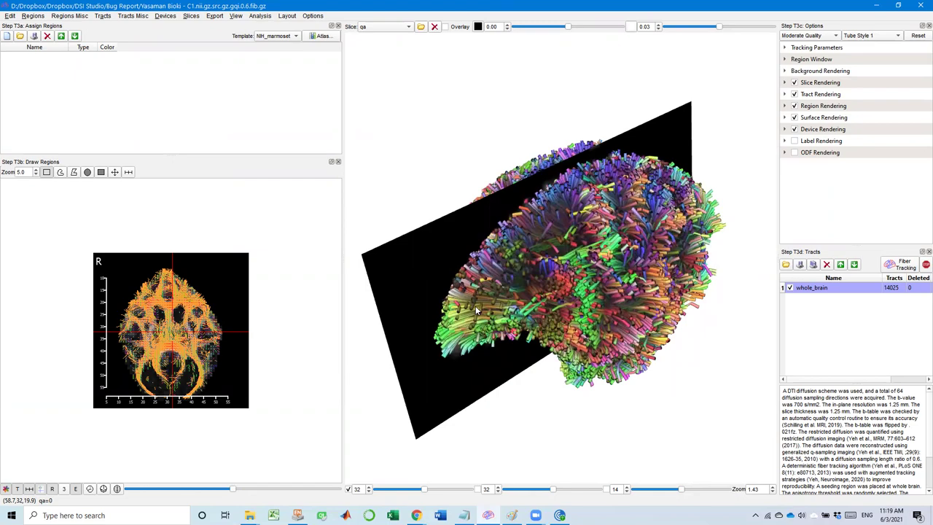
{"action": "left_click_drag", "start_coordinate": [558, 326], "coordinate": [491, 347]}
{"action": "scroll", "coordinate": [492, 348], "scroll_direction": "up", "scroll_amount": 3}
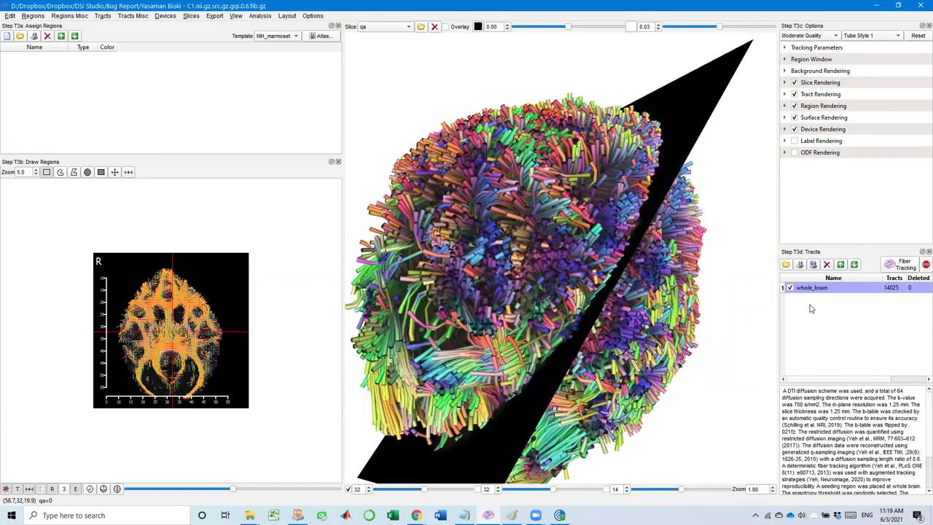
{"action": "left_click", "coordinate": [826, 264]}
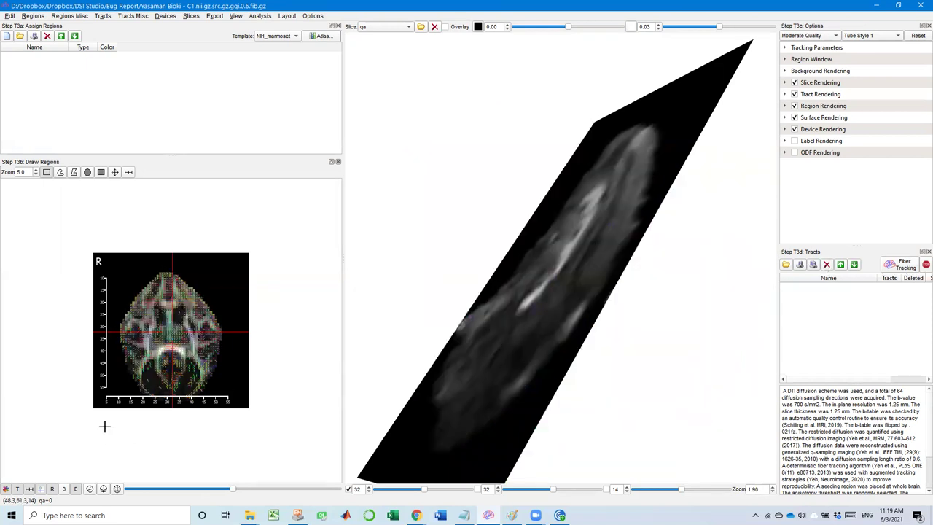
Enlarge the 2D slice to zoom 11.0 and switch to the coronal view to check the fiber orientations.
{"action": "scroll", "coordinate": [125, 378], "scroll_direction": "up", "scroll_amount": 2}
{"action": "scroll", "coordinate": [125, 378], "scroll_direction": "up", "scroll_amount": 4}
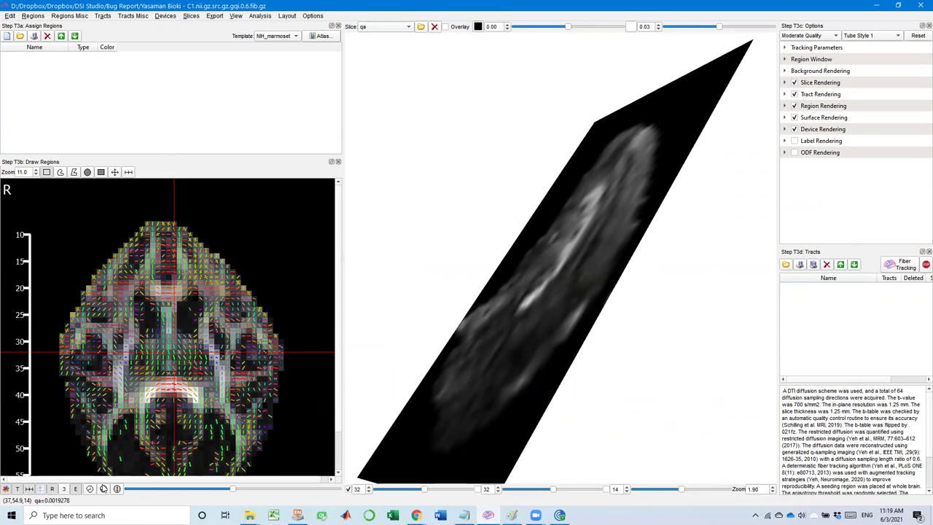
{"action": "left_click", "coordinate": [103, 489]}
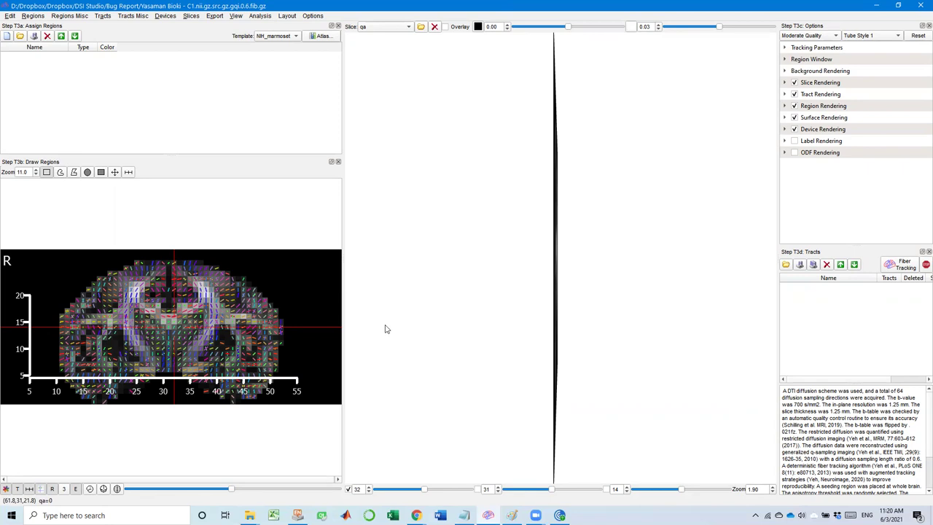
Show the axial slice together with the sagittal slice in the 3D view and widen the 3D pane.
{"action": "left_click_drag", "start_coordinate": [502, 312], "coordinate": [664, 231]}
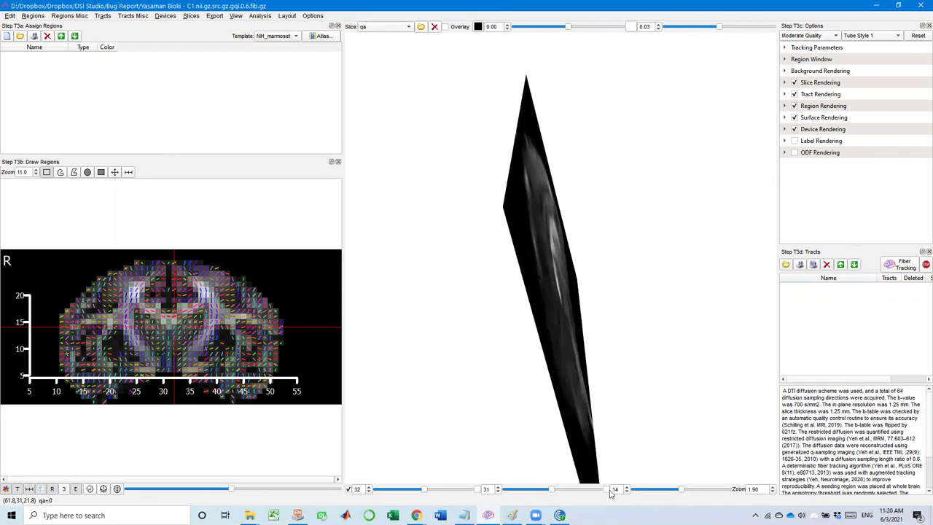
{"action": "left_click_drag", "start_coordinate": [543, 351], "coordinate": [562, 360]}
{"action": "scroll", "coordinate": [561, 360], "scroll_direction": "down", "scroll_amount": 5}
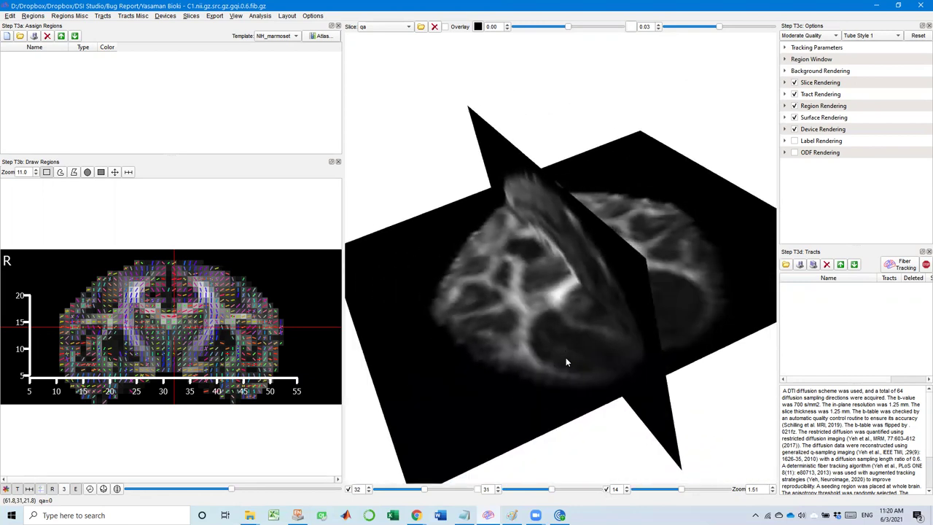
{"action": "left_click_drag", "start_coordinate": [342, 138], "coordinate": [300, 141]}
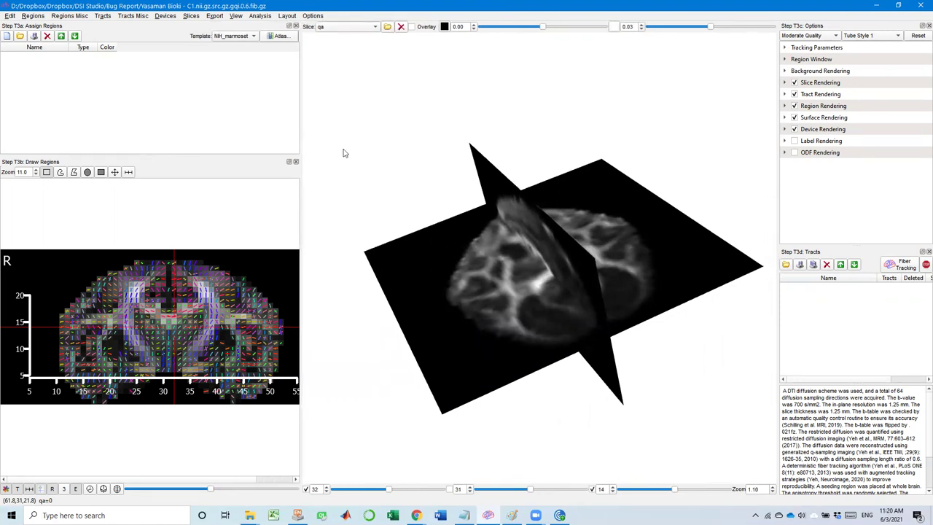
Change the template to HCP1065 and look at the slices from a tilted angle.
{"action": "left_click", "coordinate": [237, 38]}
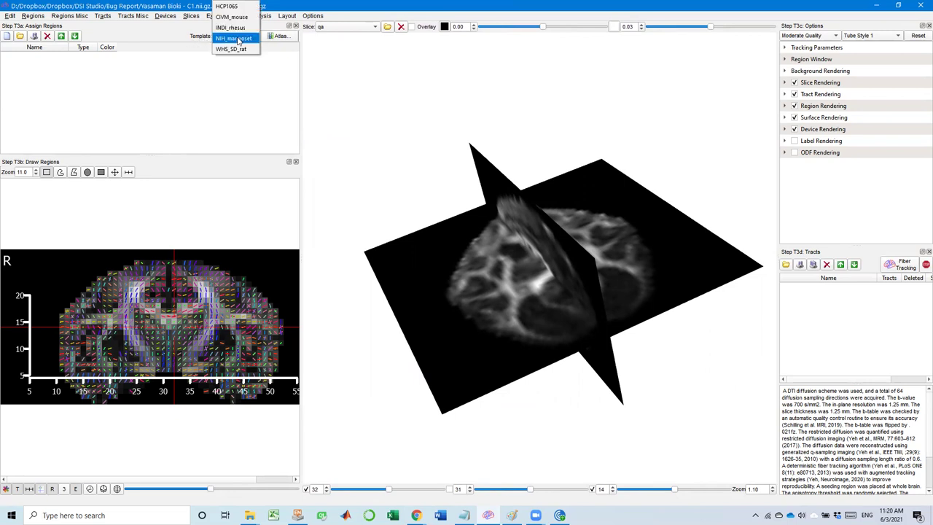
{"action": "left_click", "coordinate": [189, 44]}
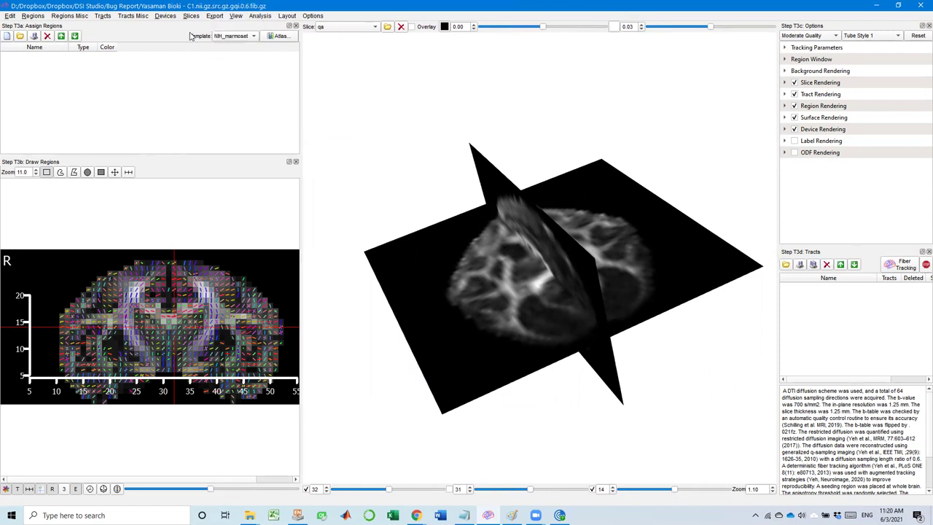
{"action": "left_click", "coordinate": [235, 36]}
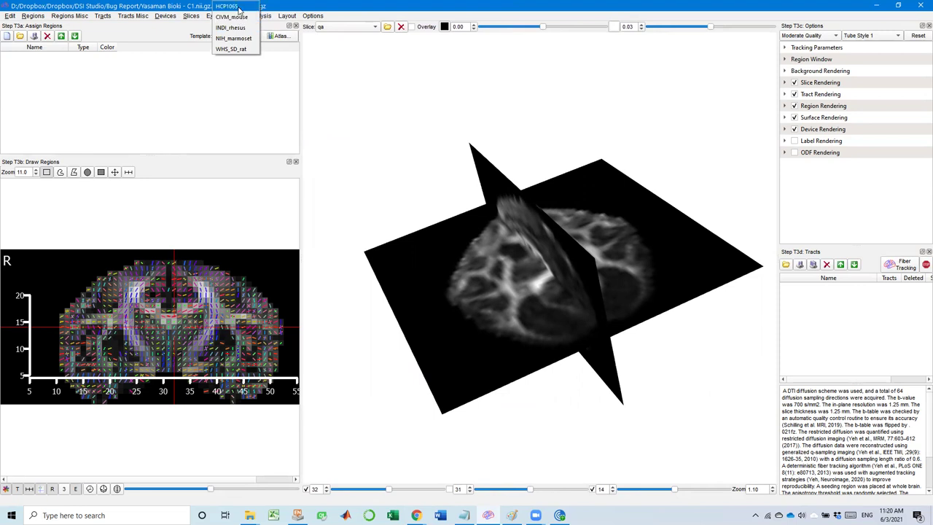
{"action": "left_click", "coordinate": [237, 7]}
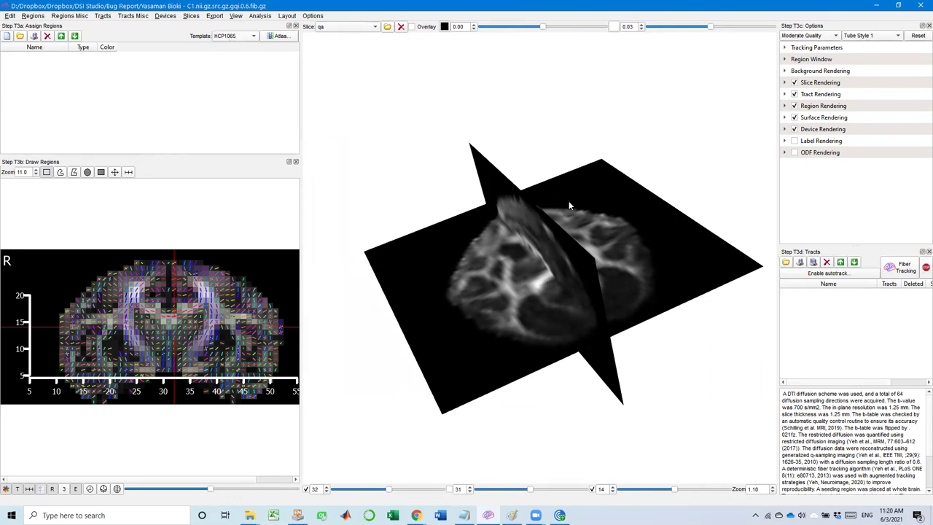
{"action": "left_click_drag", "start_coordinate": [555, 227], "coordinate": [555, 301]}
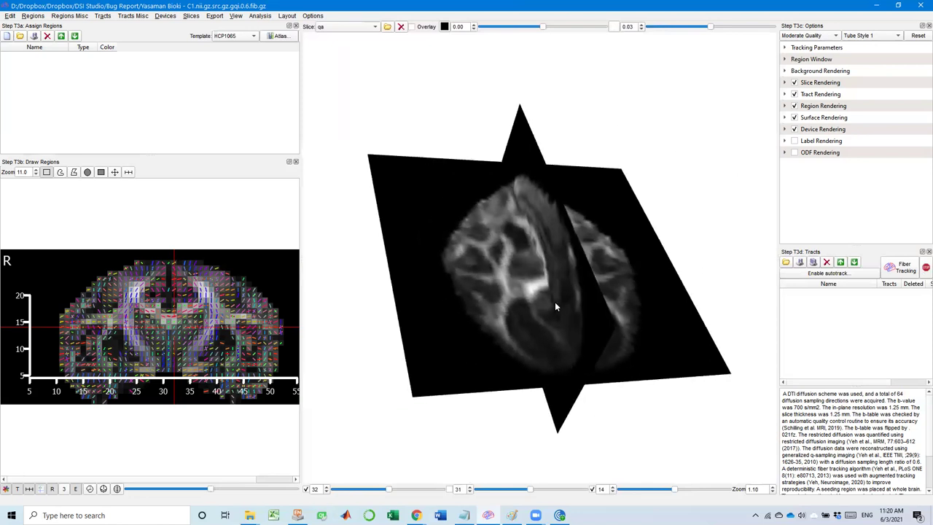
Add the White_Matter and Gray_Matter regions from the BrainSeg atlas.
{"action": "left_click", "coordinate": [279, 36]}
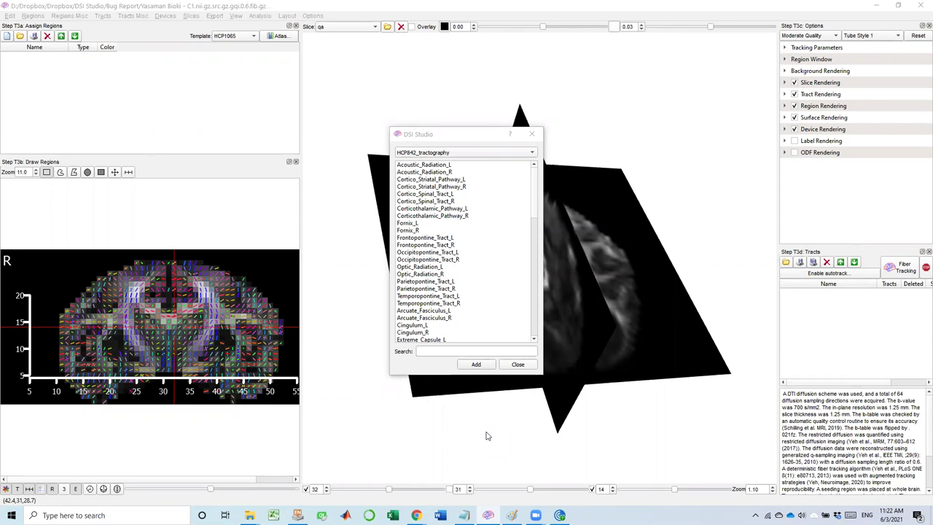
{"action": "left_click_drag", "start_coordinate": [459, 133], "coordinate": [440, 128]}
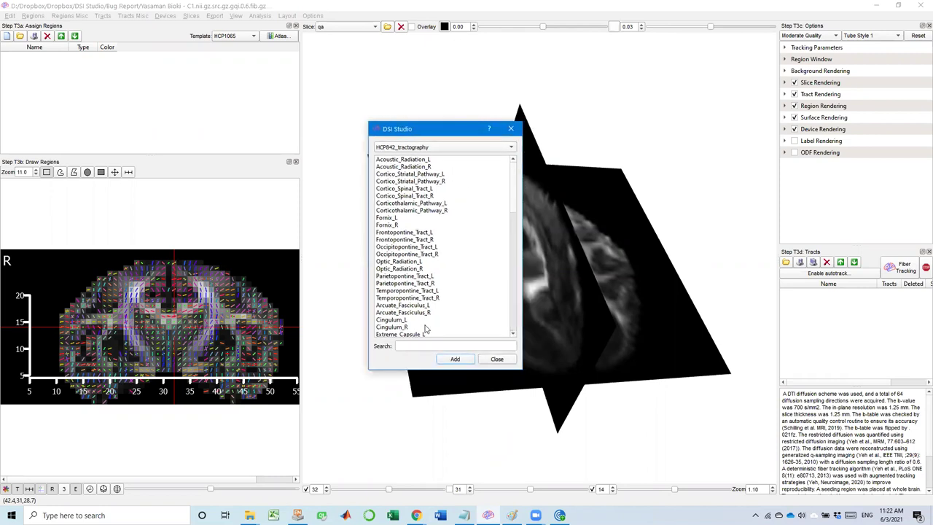
{"action": "left_click", "coordinate": [458, 148]}
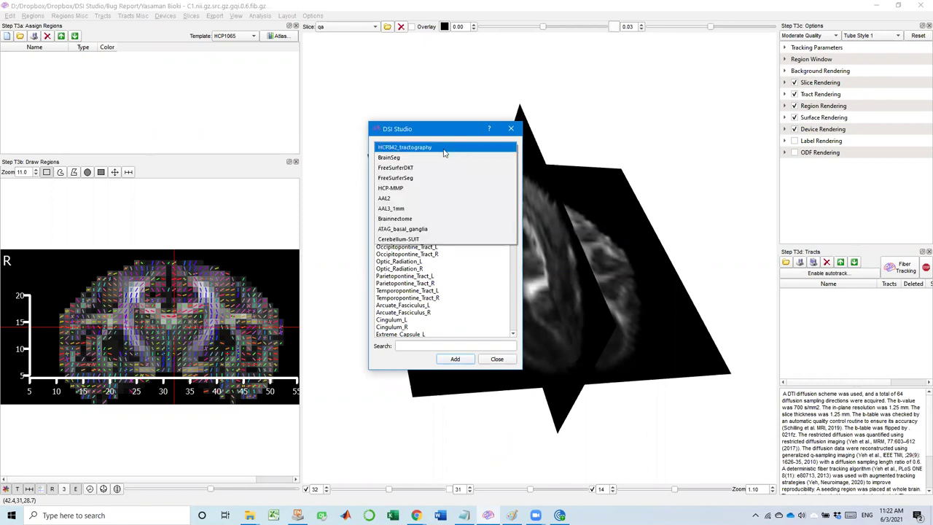
{"action": "left_click", "coordinate": [430, 148]}
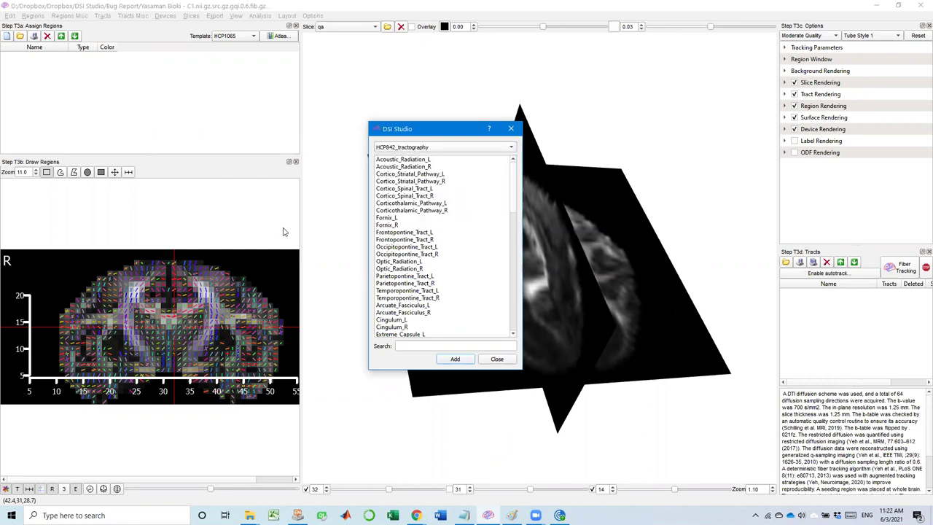
{"action": "left_click", "coordinate": [430, 148]}
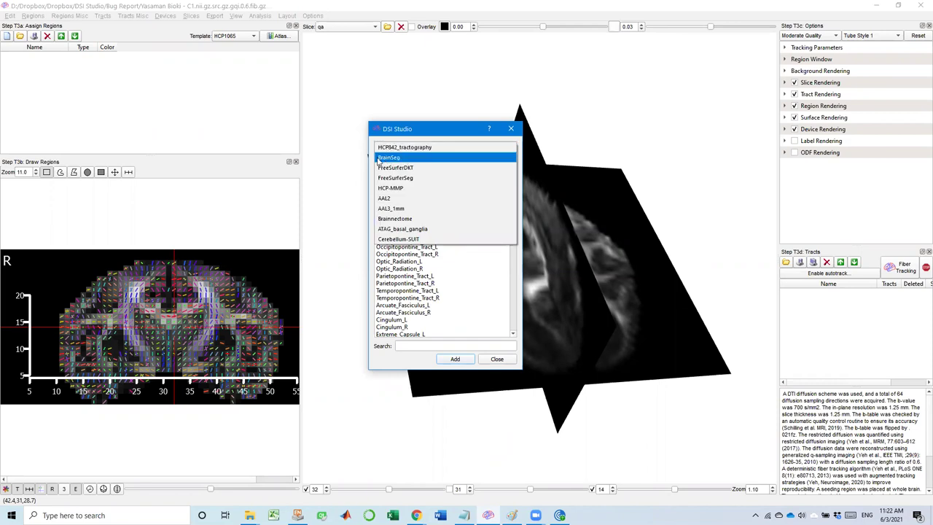
{"action": "left_click", "coordinate": [387, 157]}
{"action": "left_click_drag", "start_coordinate": [393, 159], "coordinate": [399, 168]}
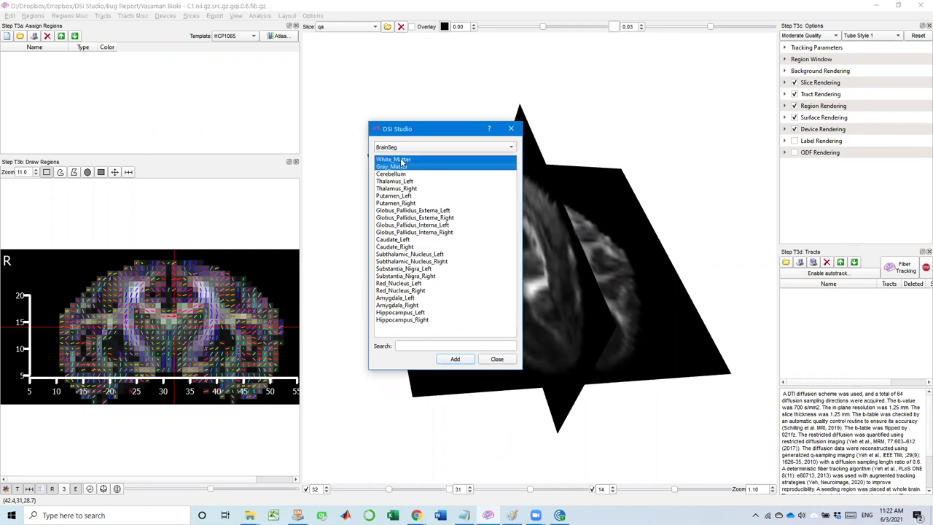
{"action": "left_click", "coordinate": [455, 360]}
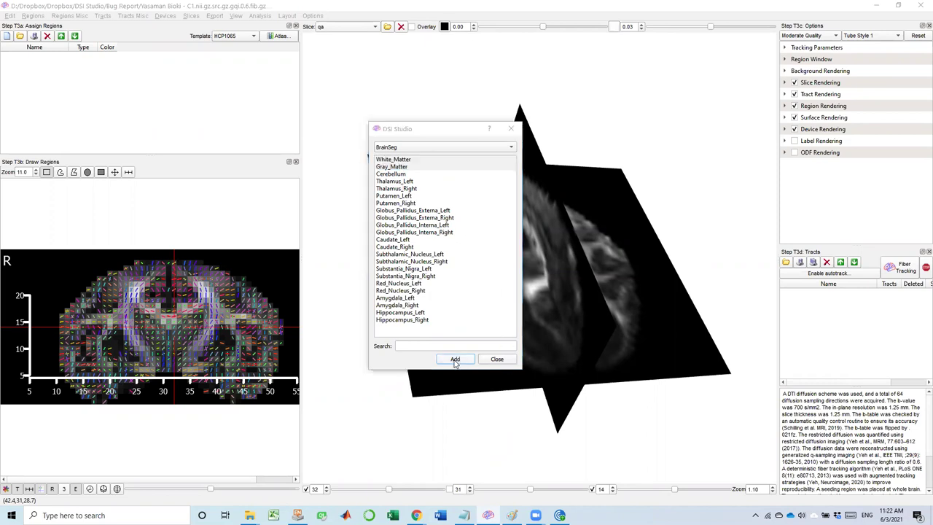
{"action": "left_click", "coordinate": [497, 359]}
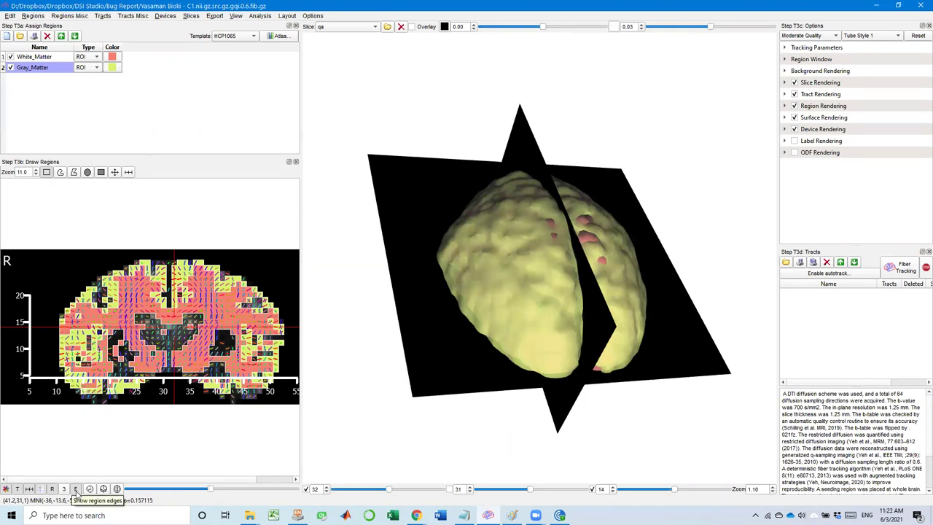
Hide the fiber directions, display the regions as edges, and check their alignment across the axial slices.
{"action": "left_click", "coordinate": [5, 489]}
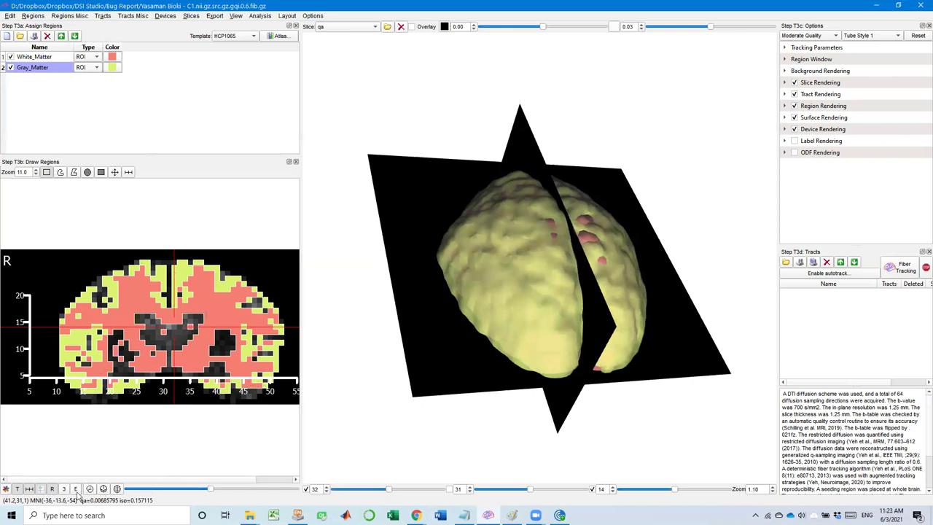
{"action": "left_click", "coordinate": [75, 489]}
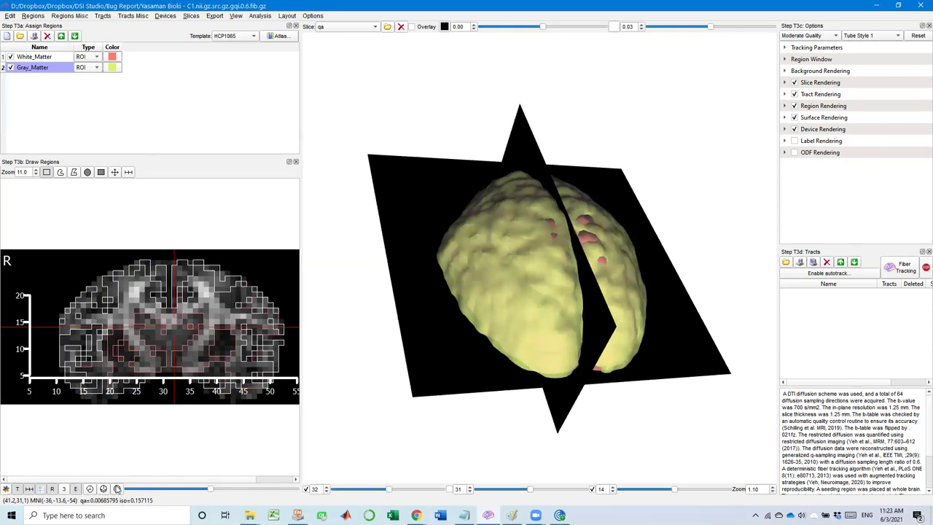
{"action": "left_click", "coordinate": [117, 489]}
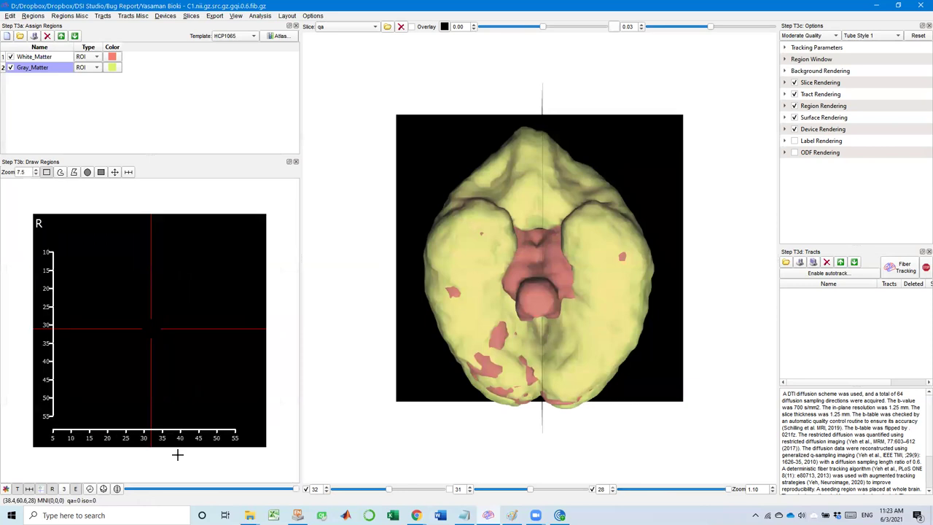
{"action": "left_click_drag", "start_coordinate": [292, 489], "coordinate": [201, 475]}
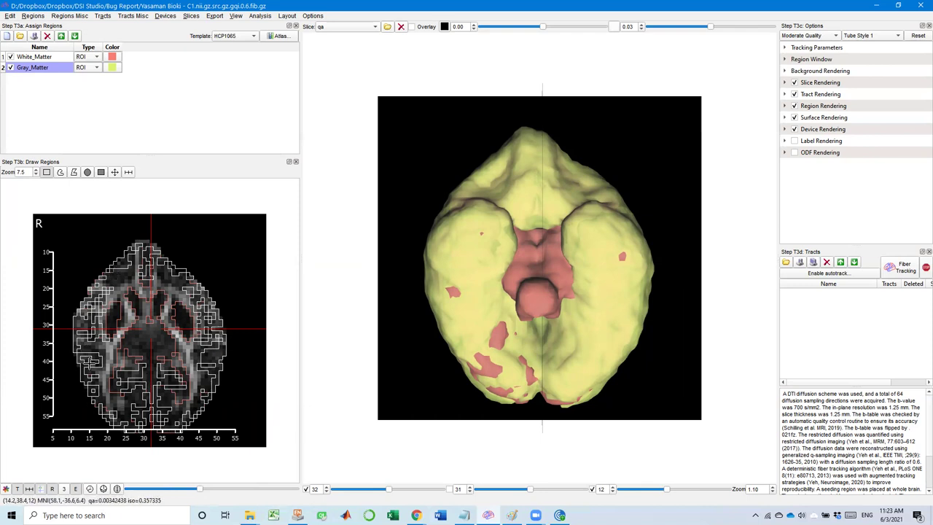
{"action": "left_click_drag", "start_coordinate": [201, 490], "coordinate": [163, 482]}
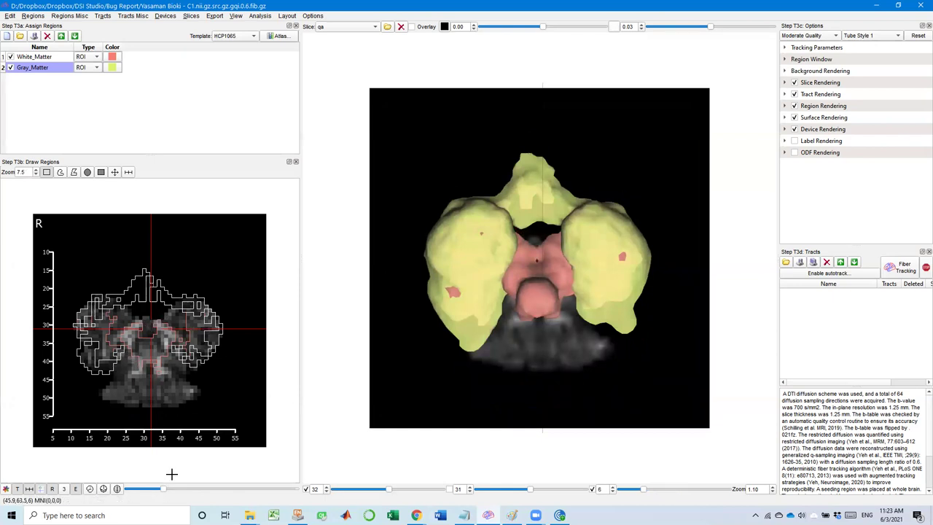
{"action": "left_click_drag", "start_coordinate": [164, 489], "coordinate": [188, 493]}
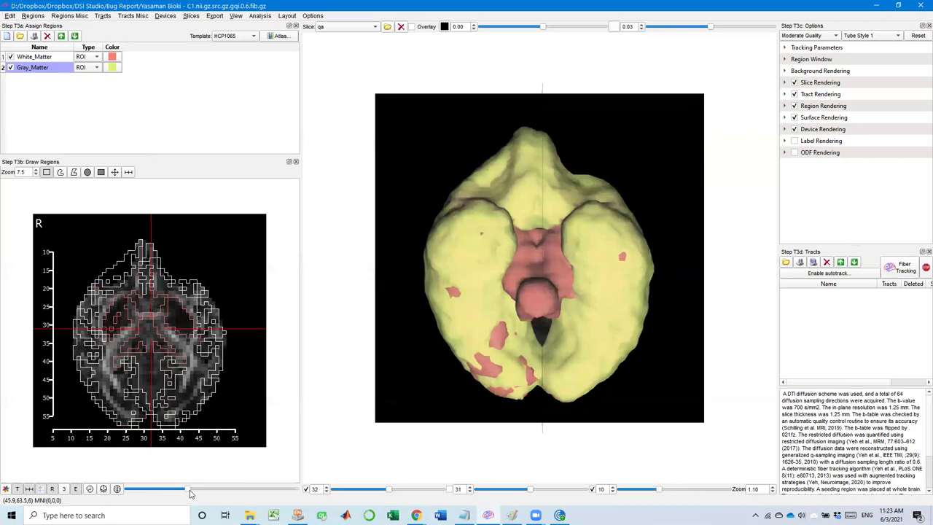
Add the left and right Thalamus and Putamen regions from the BrainSeg atlas and check their outlines on the axial slices.
{"action": "left_click", "coordinate": [278, 37]}
{"action": "left_click", "coordinate": [488, 154]}
{"action": "left_click", "coordinate": [437, 169]}
{"action": "left_click_drag", "start_coordinate": [435, 188], "coordinate": [433, 209]}
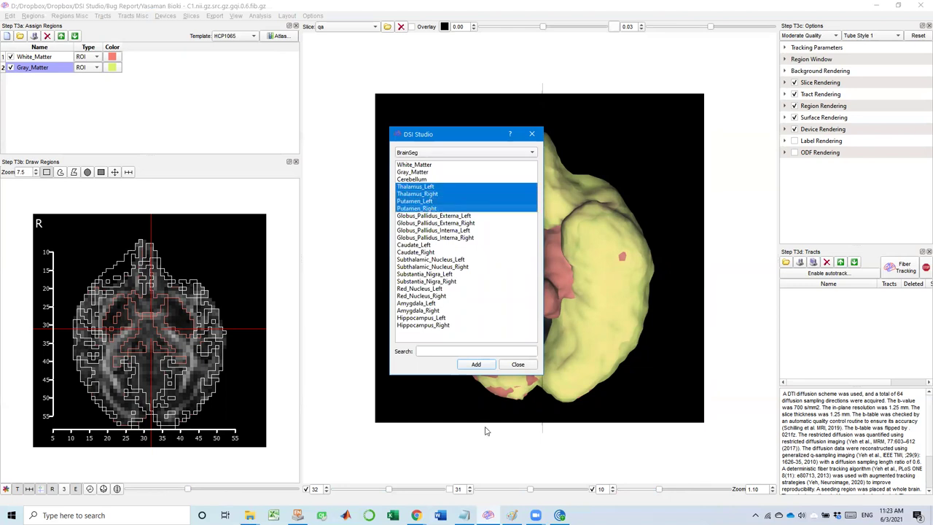
{"action": "left_click", "coordinate": [475, 364]}
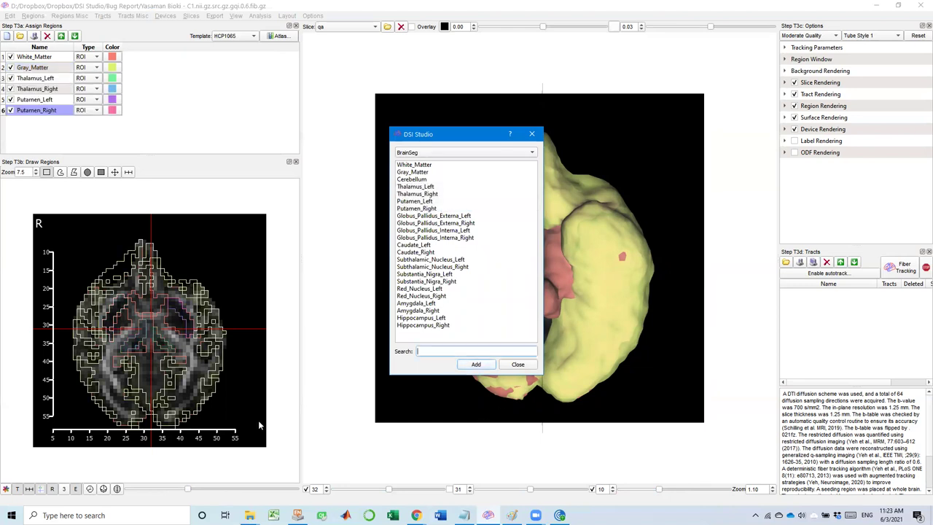
{"action": "left_click", "coordinate": [532, 134]}
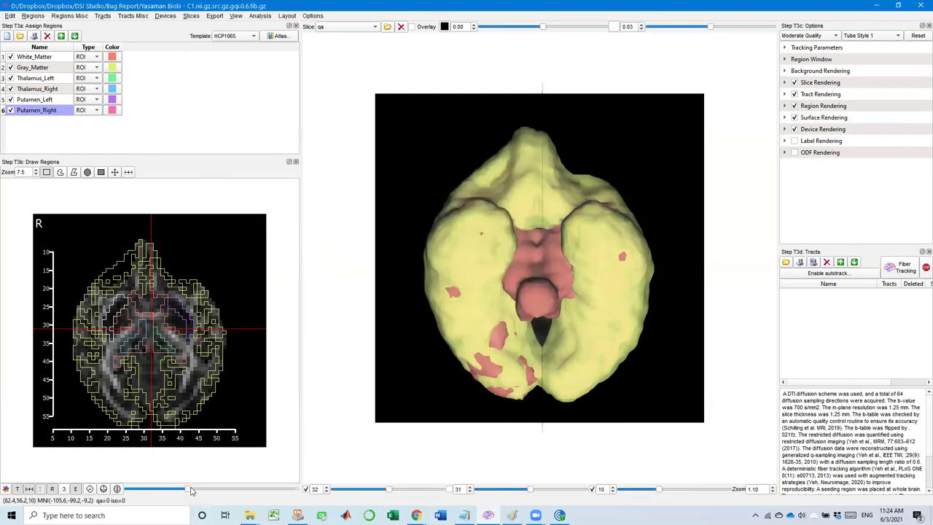
{"action": "mouse_move", "coordinate": [188, 493]}
{"action": "left_mouse_down"}
{"action": "mouse_move", "coordinate": [213, 481]}
{"action": "mouse_move", "coordinate": [196, 481]}
{"action": "mouse_move", "coordinate": [206, 486]}
{"action": "left_mouse_up"}
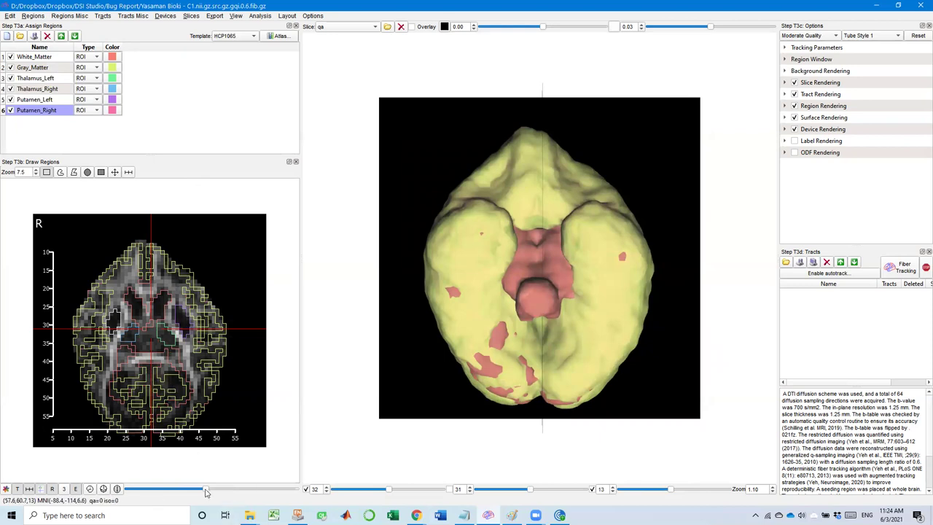
{"action": "mouse_move", "coordinate": [207, 488]}
{"action": "left_mouse_down"}
{"action": "mouse_move", "coordinate": [233, 490]}
{"action": "mouse_move", "coordinate": [177, 491]}
{"action": "mouse_move", "coordinate": [232, 491]}
{"action": "mouse_move", "coordinate": [195, 492]}
{"action": "left_mouse_up"}
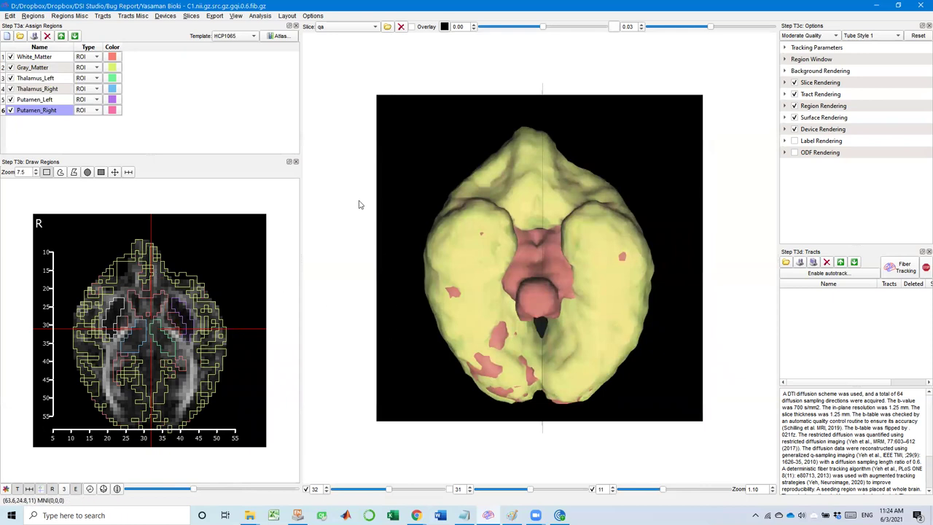
Delete all atlas regions and enable automatic fiber tracking.
{"action": "right_click", "coordinate": [36, 90]}
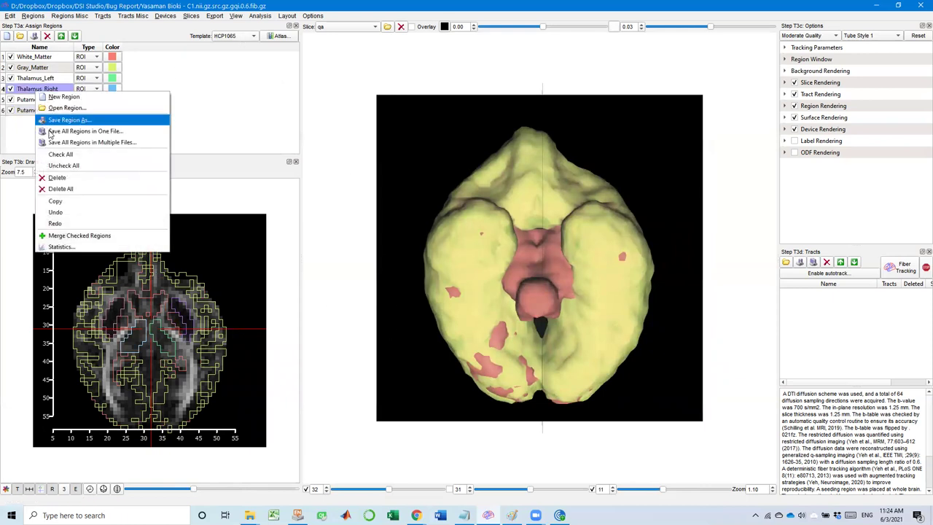
{"action": "left_click", "coordinate": [53, 189]}
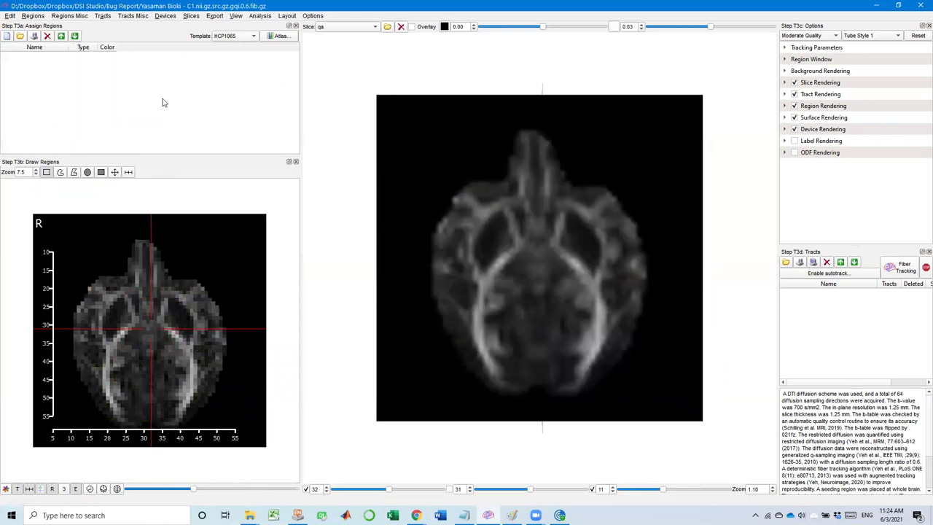
{"action": "left_click", "coordinate": [803, 274]}
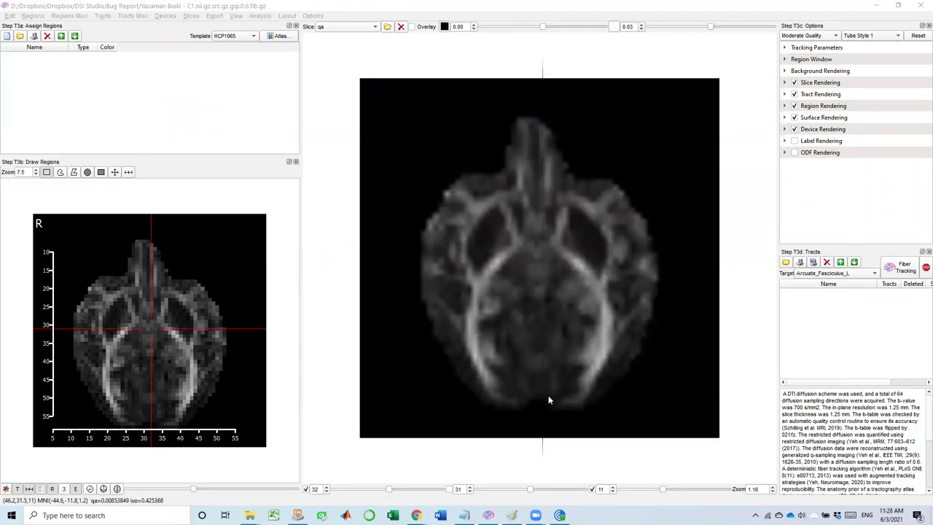
{"action": "left_click_drag", "start_coordinate": [542, 331], "coordinate": [546, 313]}
Look through the available autotrack targets and choose Optic_Radiation_L.
{"action": "left_click", "coordinate": [869, 274]}
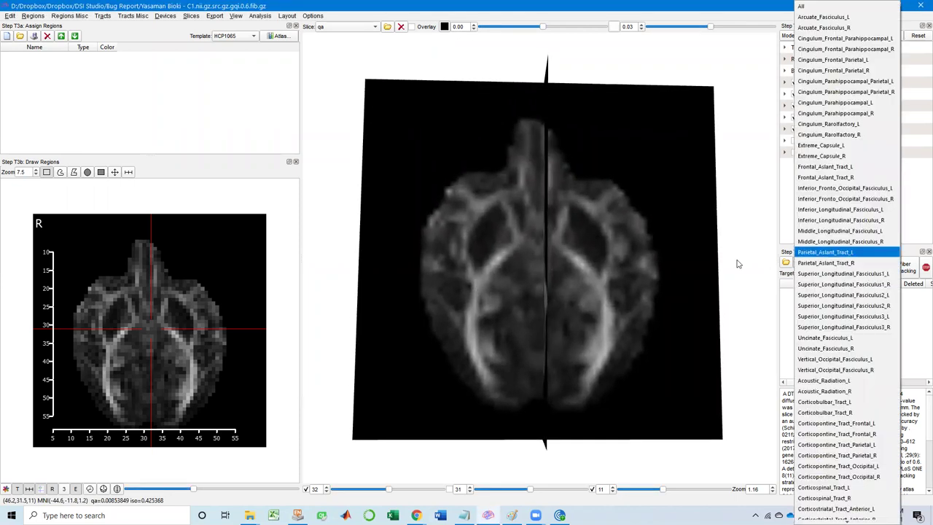
{"action": "left_click", "coordinate": [842, 7]}
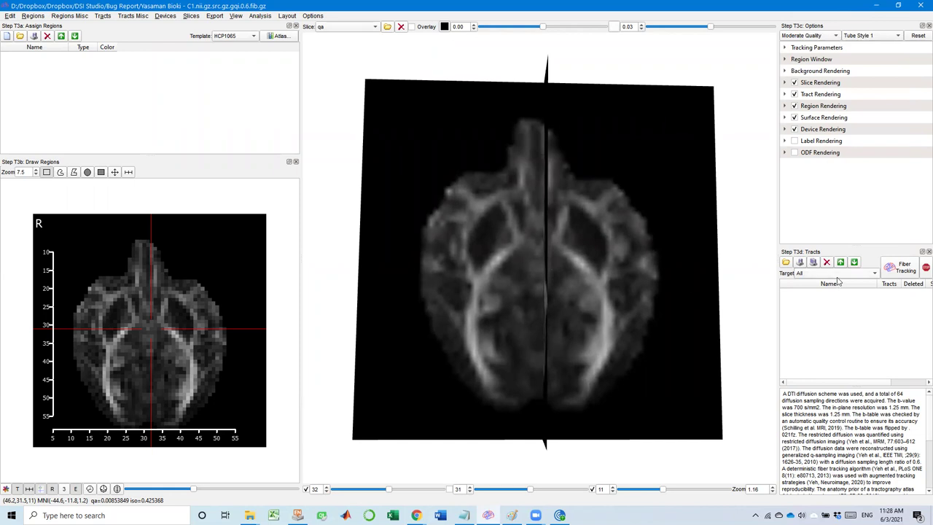
{"action": "left_click", "coordinate": [842, 274]}
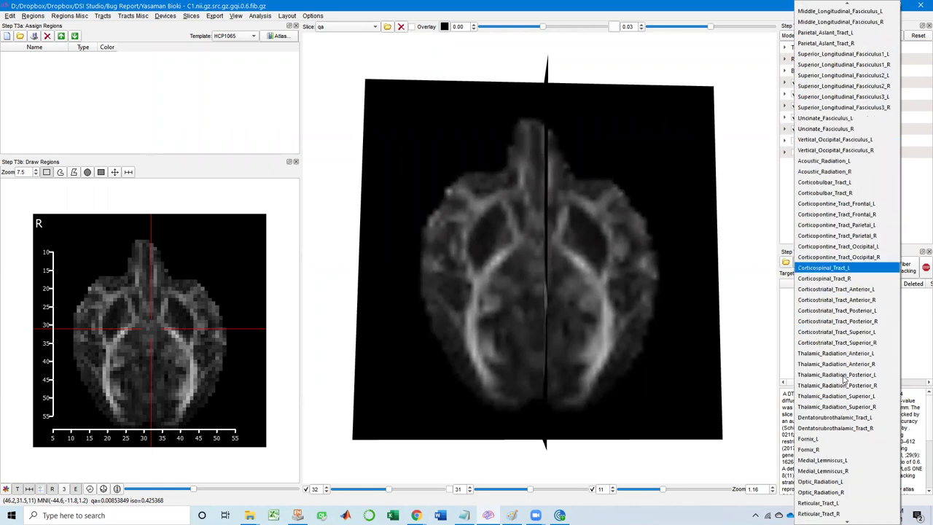
{"action": "scroll", "coordinate": [853, 404], "scroll_direction": "up", "scroll_amount": 3}
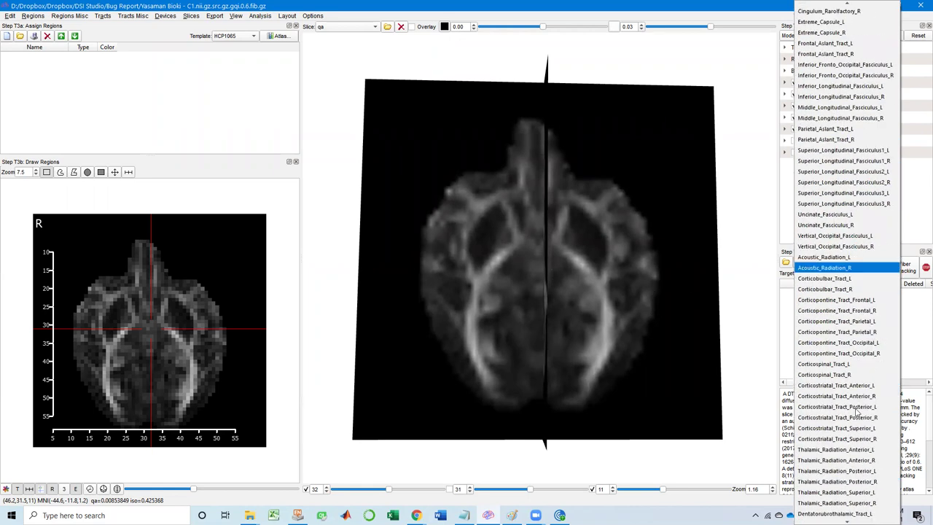
{"action": "scroll", "coordinate": [859, 412], "scroll_direction": "down", "scroll_amount": 4}
{"action": "scroll", "coordinate": [864, 410], "scroll_direction": "down", "scroll_amount": 3}
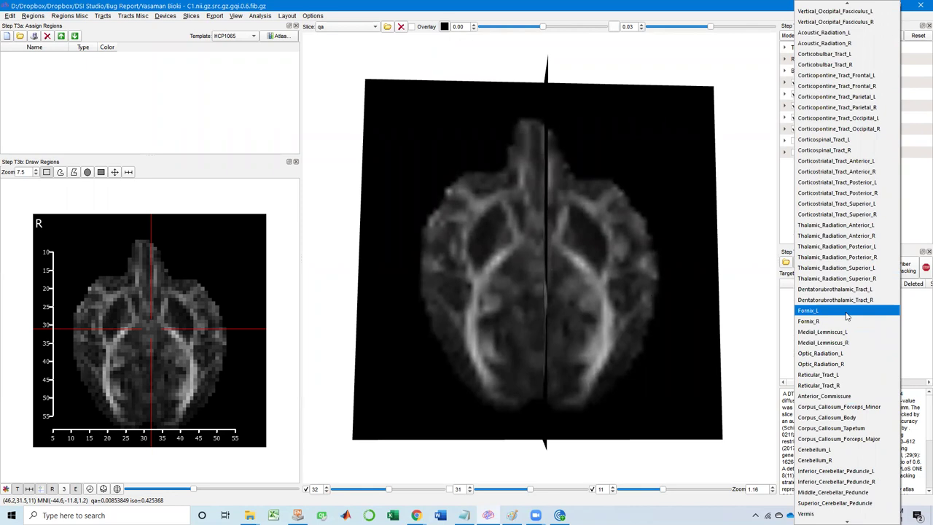
{"action": "left_click", "coordinate": [825, 354]}
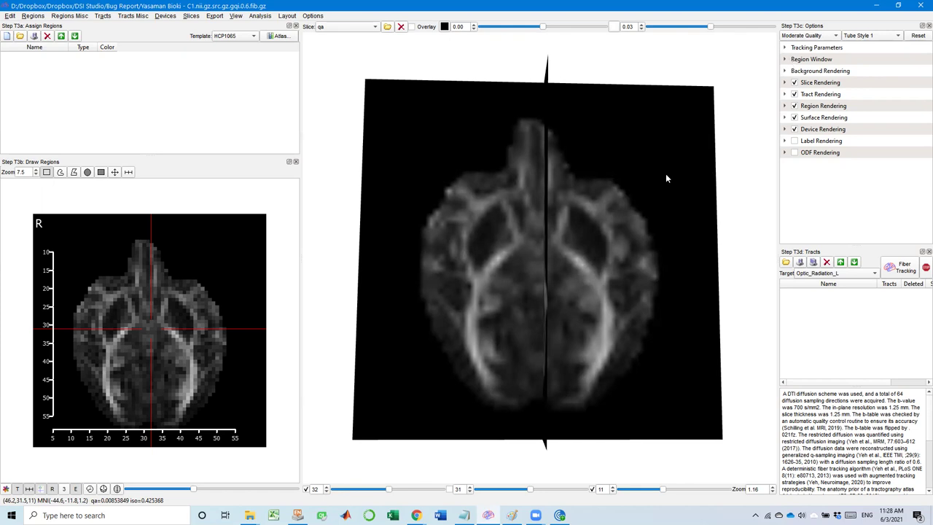
Show the full tracking parameters and set tracking to terminate at 5000 tracts.
{"action": "left_click_drag", "start_coordinate": [665, 173], "coordinate": [725, 188]}
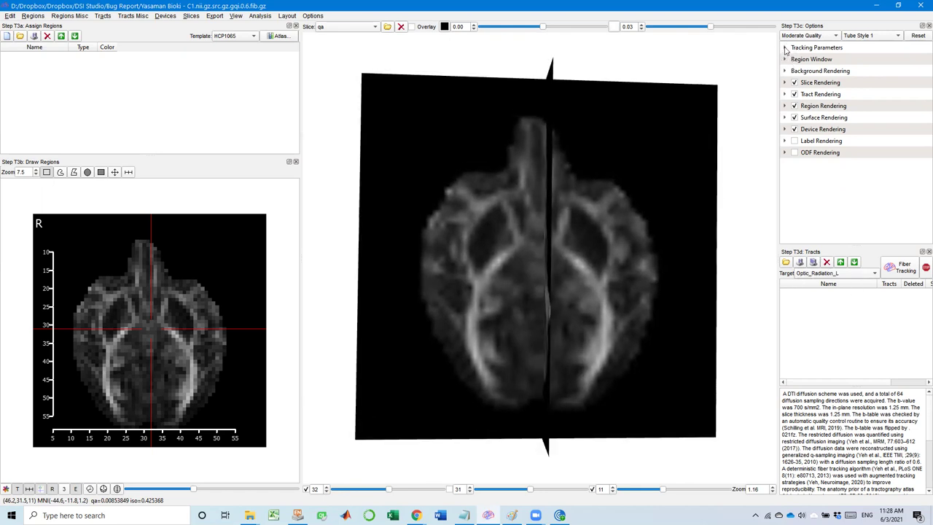
{"action": "left_click", "coordinate": [785, 48]}
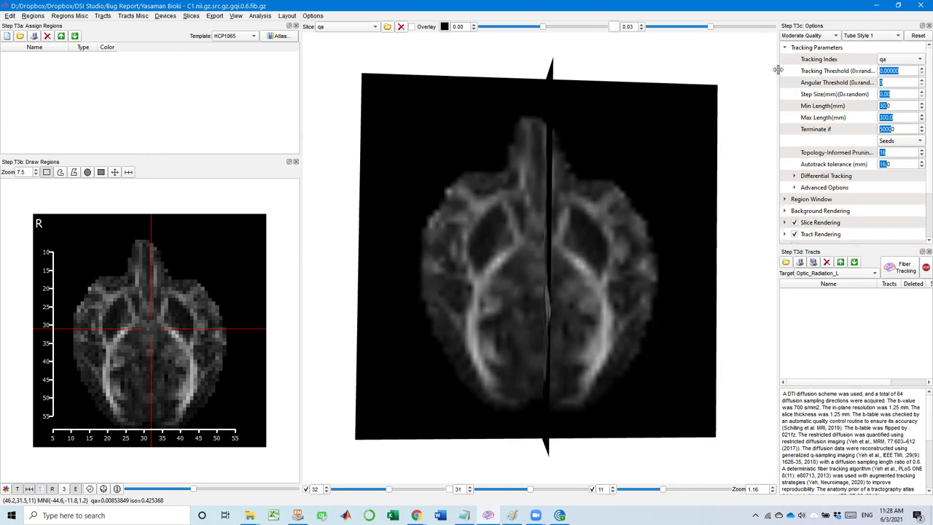
{"action": "left_click_drag", "start_coordinate": [767, 70], "coordinate": [727, 73]}
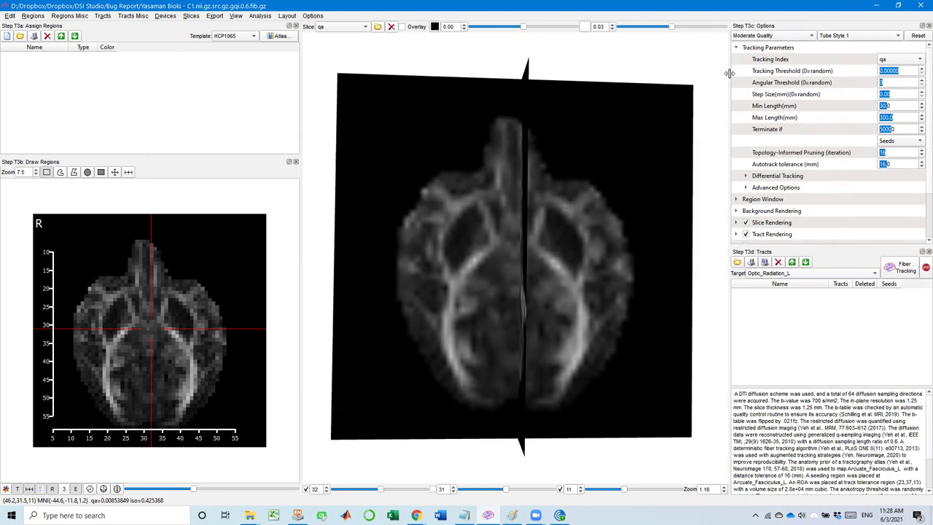
{"action": "left_click", "coordinate": [899, 106]}
{"action": "left_click", "coordinate": [895, 117]}
{"action": "left_click", "coordinate": [898, 128]}
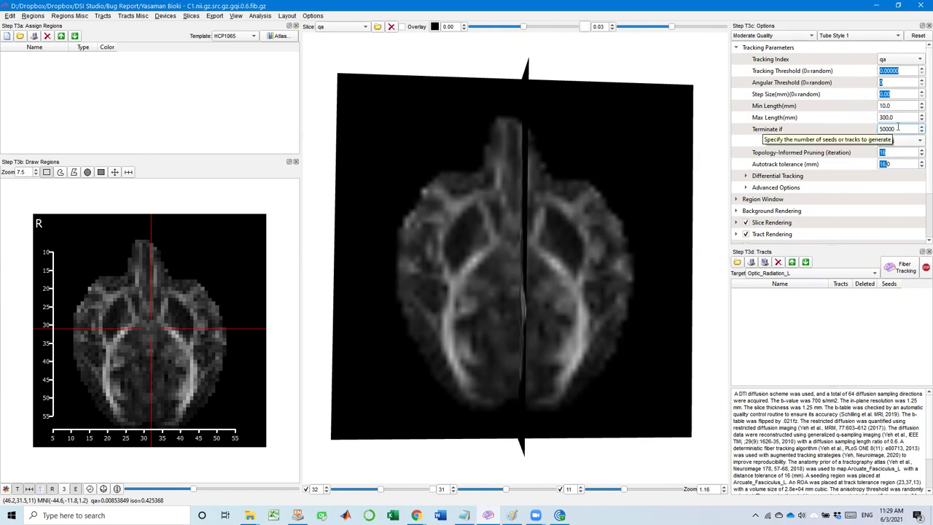
{"action": "key", "text": "BackSpace"}
{"action": "left_click", "coordinate": [899, 142]}
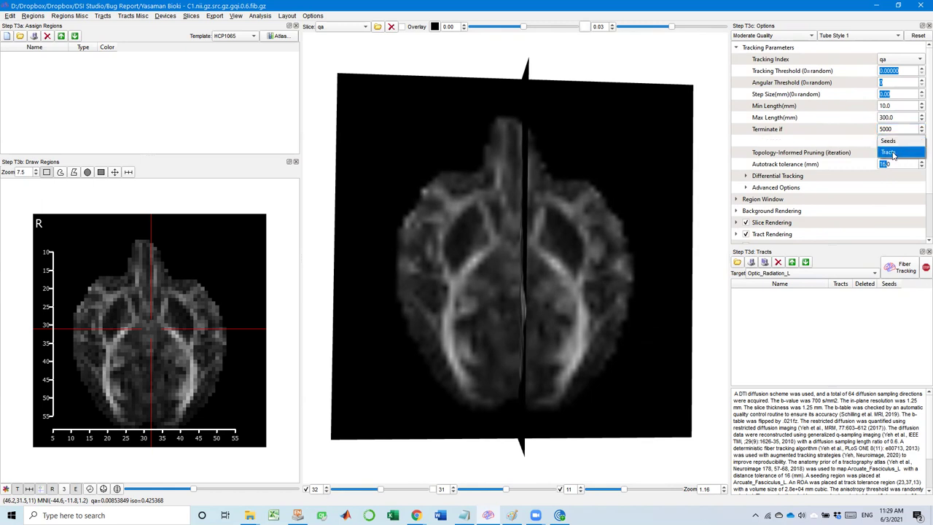
{"action": "left_click", "coordinate": [891, 153]}
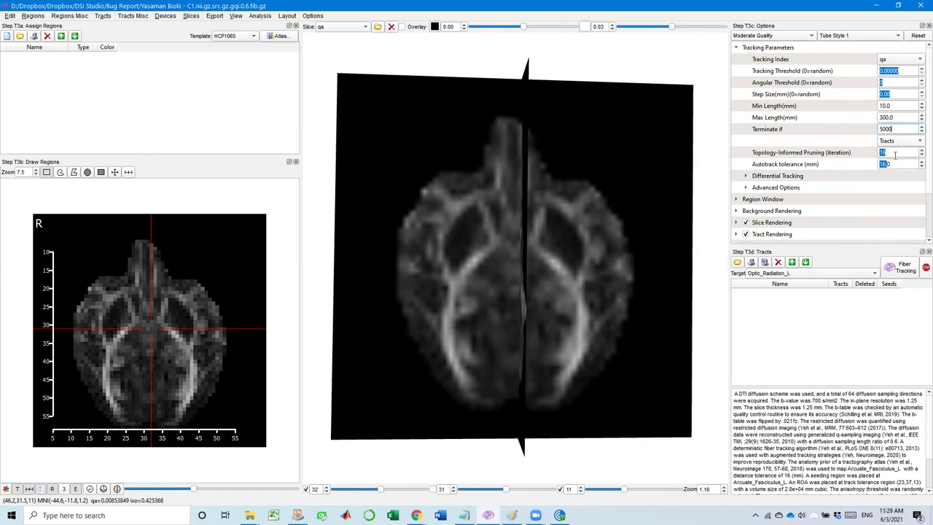
Review the topology-informed pruning setting and set the autotrack tolerance to 8.0 mm.
{"action": "left_click", "coordinate": [895, 153]}
{"action": "left_click", "coordinate": [902, 163]}
{"action": "left_click", "coordinate": [895, 152]}
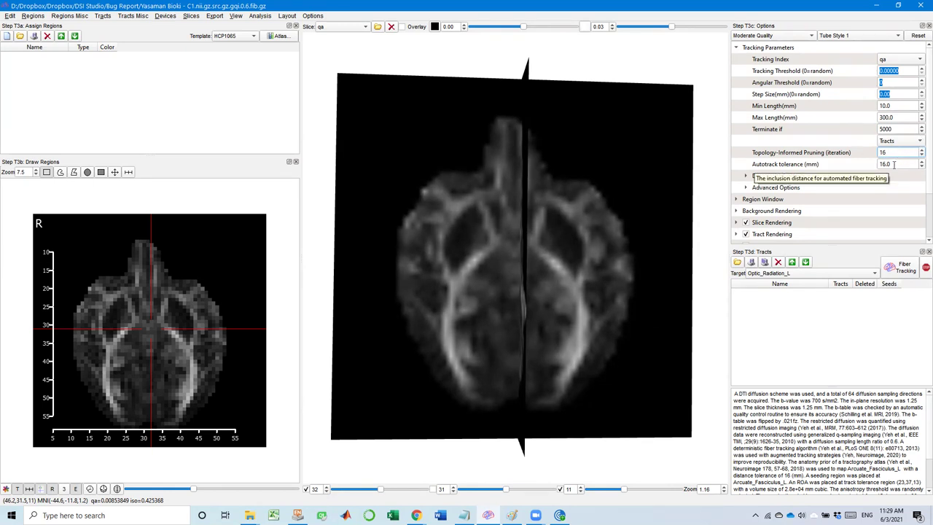
{"action": "left_click", "coordinate": [907, 164]}
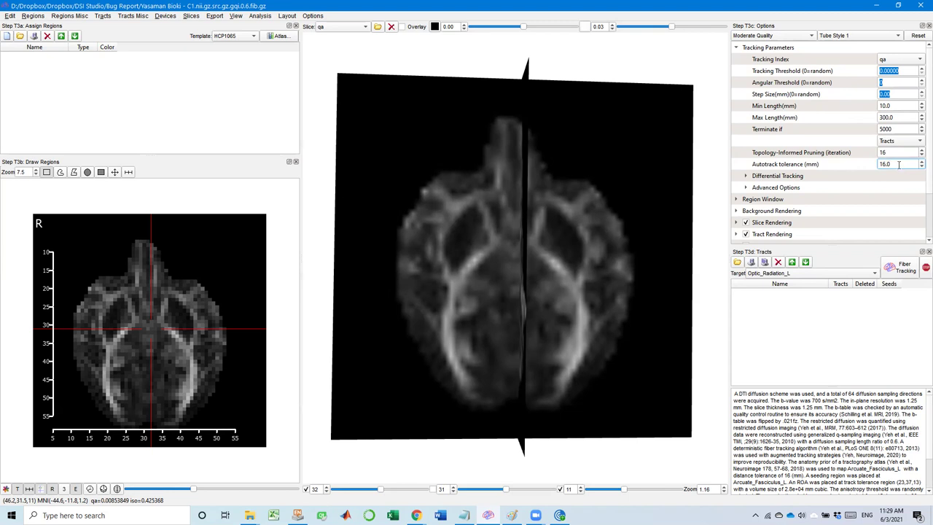
{"action": "double_click", "coordinate": [897, 163]}
{"action": "left_click", "coordinate": [903, 164]}
{"action": "left_click_drag", "start_coordinate": [898, 164], "coordinate": [878, 164]}
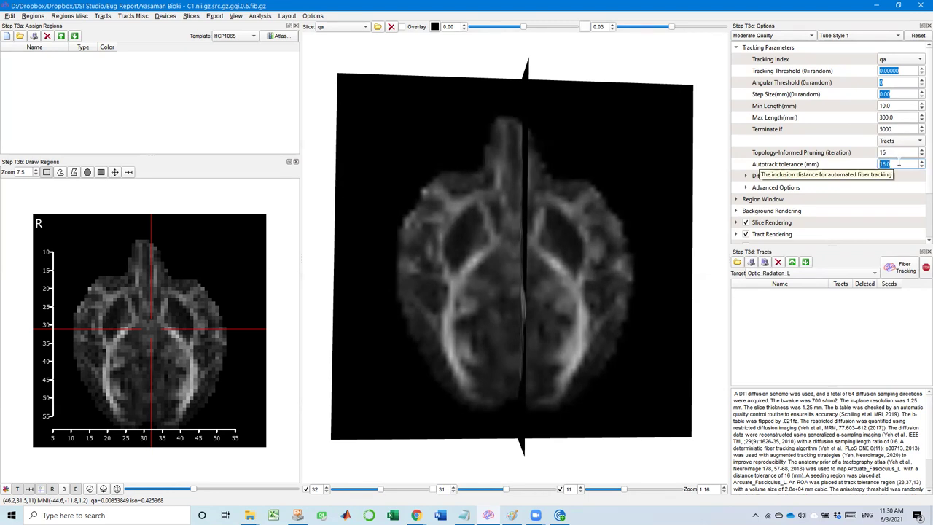
{"action": "left_click", "coordinate": [899, 163]}
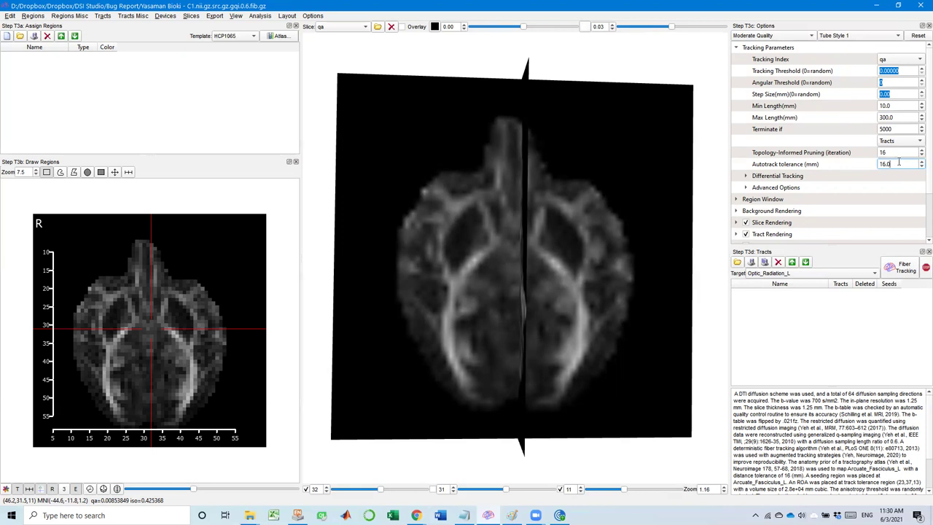
{"action": "left_click_drag", "start_coordinate": [898, 162], "coordinate": [878, 164]}
{"action": "type", "text": "8.0"}
{"action": "double_click", "coordinate": [884, 164]}
{"action": "left_click", "coordinate": [894, 163]}
{"action": "double_click", "coordinate": [881, 163]}
Run fiber tracking for Optic_Radiation_L and inspect the bundle in 3D with the slices hidden.
{"action": "left_click", "coordinate": [897, 268]}
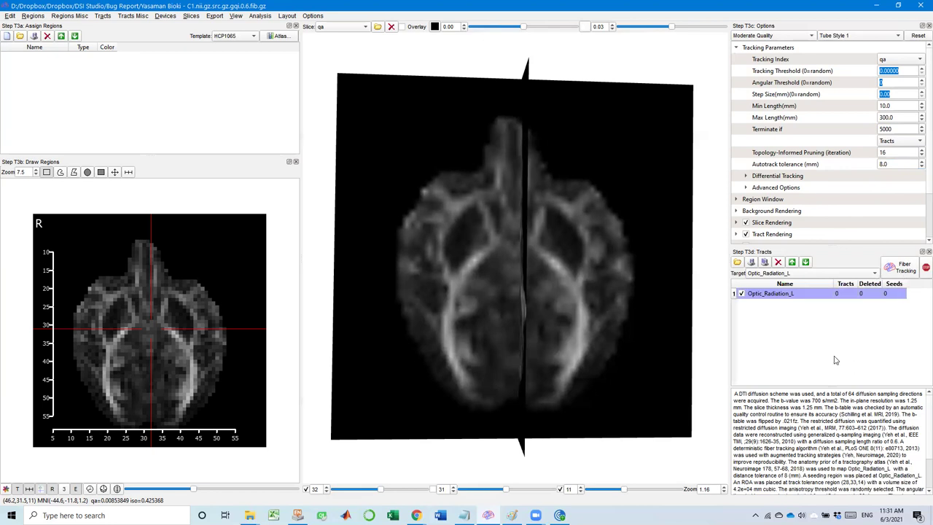
{"action": "left_click_drag", "start_coordinate": [658, 348], "coordinate": [532, 321]}
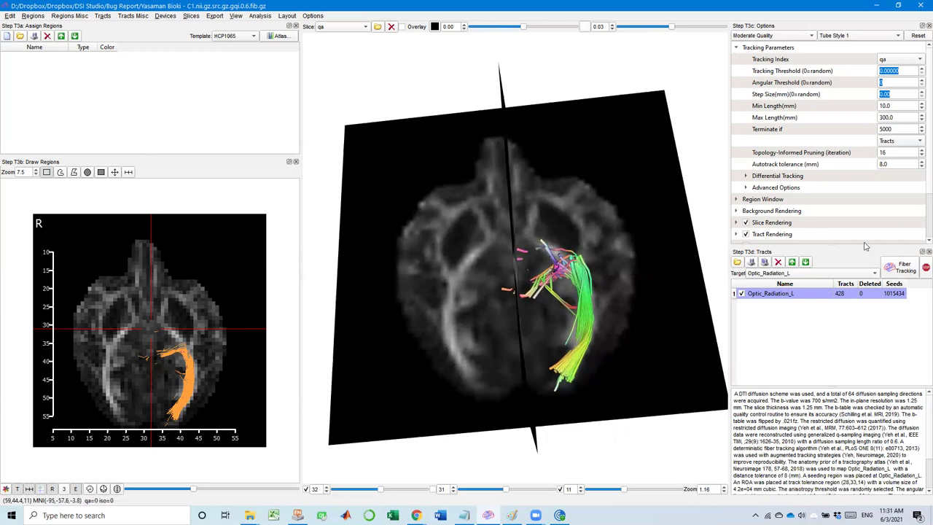
{"action": "left_click_drag", "start_coordinate": [646, 290], "coordinate": [506, 319]}
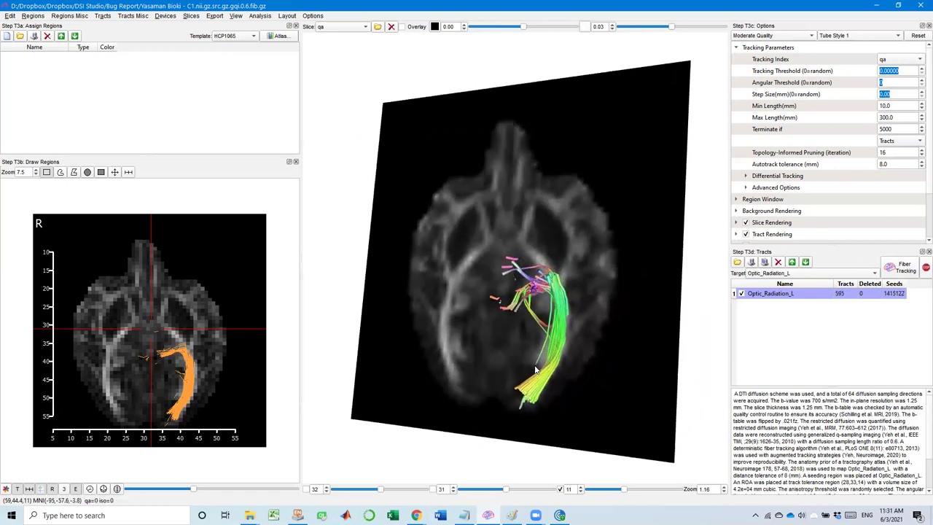
{"action": "scroll", "coordinate": [540, 372], "scroll_direction": "up", "scroll_amount": 5}
{"action": "scroll", "coordinate": [516, 331], "scroll_direction": "down", "scroll_amount": 2}
{"action": "mouse_move", "coordinate": [516, 330]}
{"action": "left_mouse_down"}
{"action": "mouse_move", "coordinate": [498, 316]}
{"action": "mouse_move", "coordinate": [496, 336]}
{"action": "mouse_move", "coordinate": [508, 343]}
{"action": "left_mouse_up"}
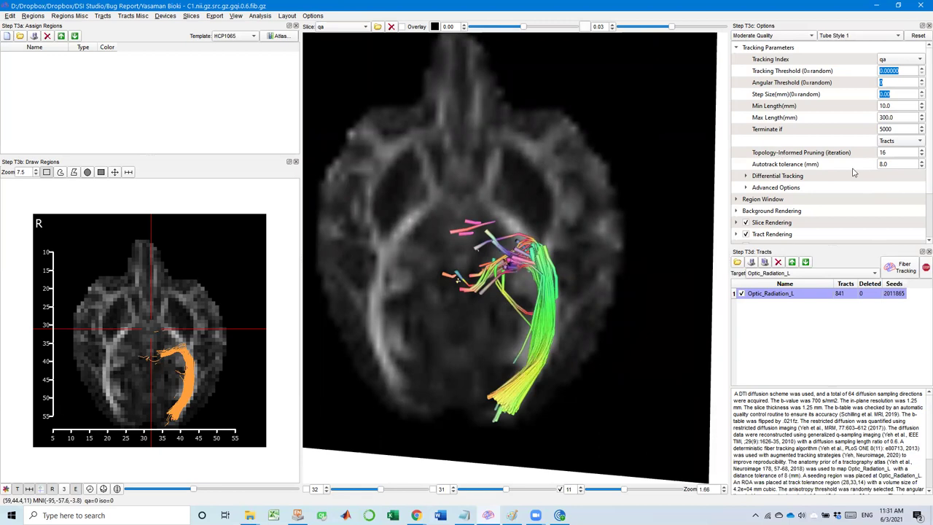
{"action": "left_click_drag", "start_coordinate": [570, 342], "coordinate": [559, 314]}
{"action": "scroll", "coordinate": [541, 328], "scroll_direction": "up", "scroll_amount": 3}
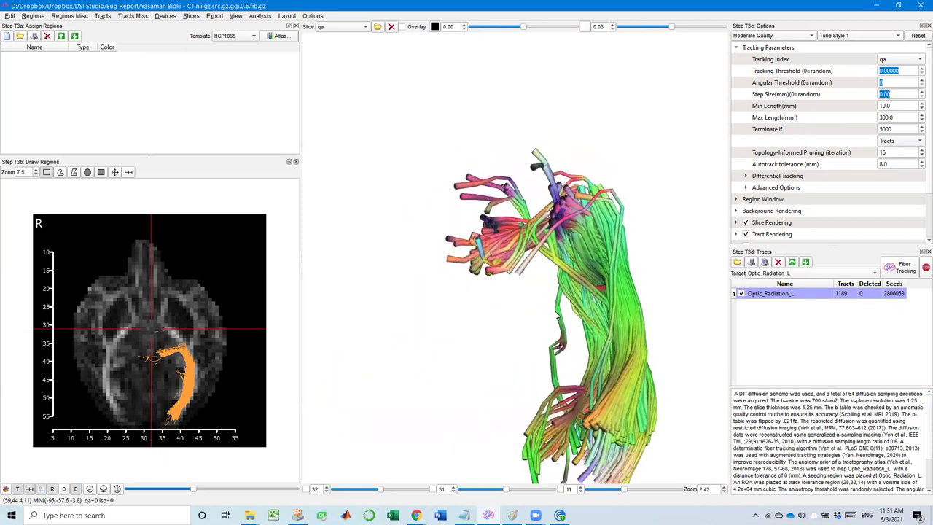
{"action": "scroll", "coordinate": [559, 314], "scroll_direction": "down", "scroll_amount": 2}
{"action": "scroll", "coordinate": [553, 286], "scroll_direction": "up", "scroll_amount": 1}
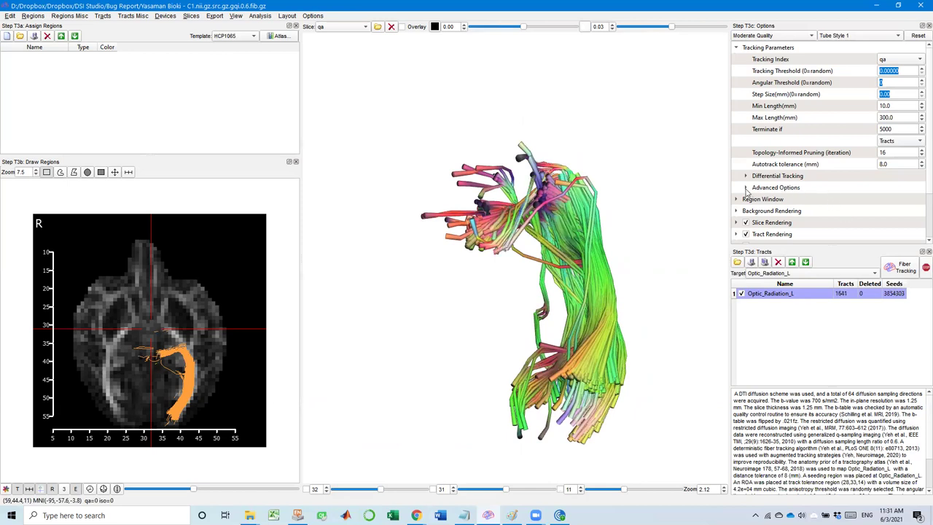
Set the thread count to 8 in the advanced tracking options.
{"action": "left_click", "coordinate": [745, 188]}
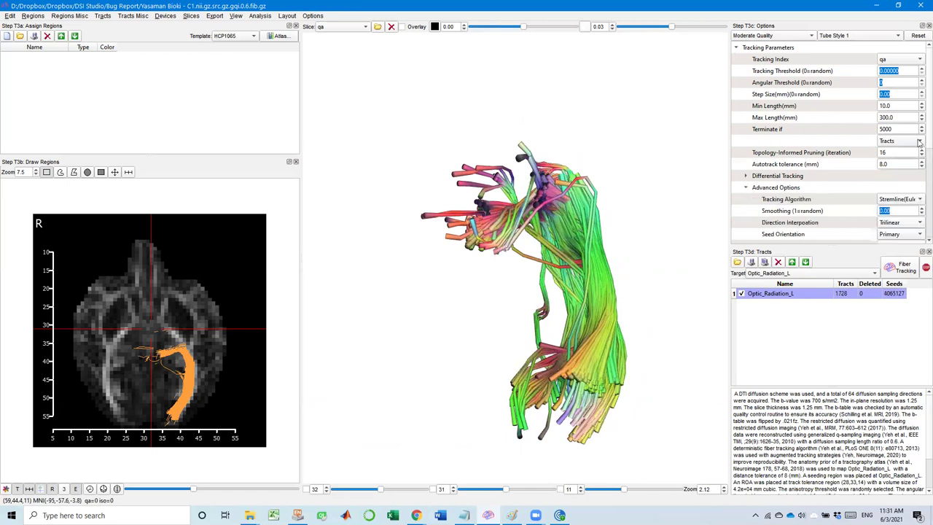
{"action": "scroll", "coordinate": [919, 138], "scroll_direction": "down", "scroll_amount": 3}
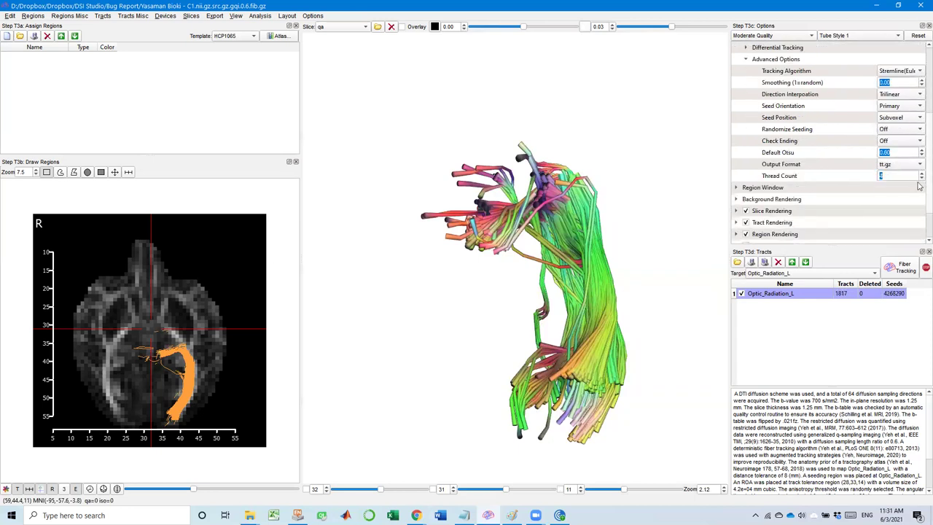
{"action": "scroll", "coordinate": [918, 185], "scroll_direction": "up", "scroll_amount": 1}
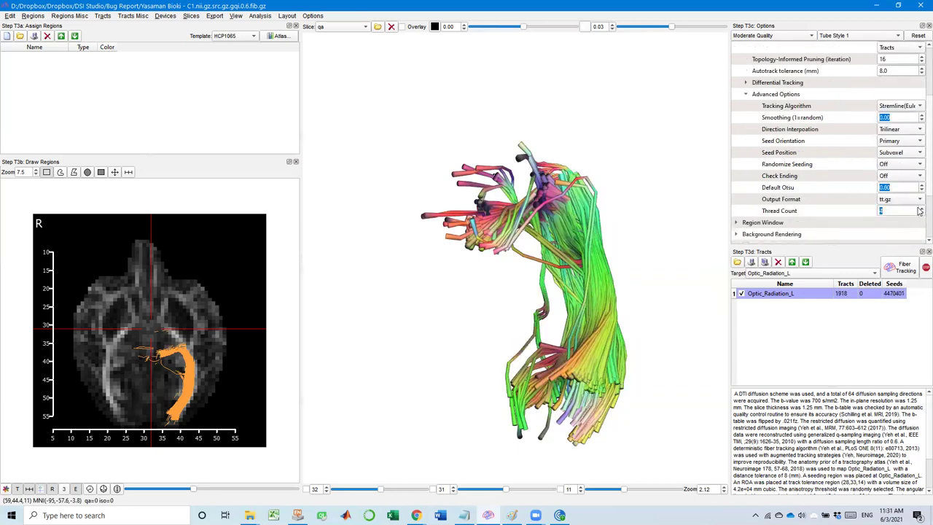
{"action": "left_click", "coordinate": [920, 211]}
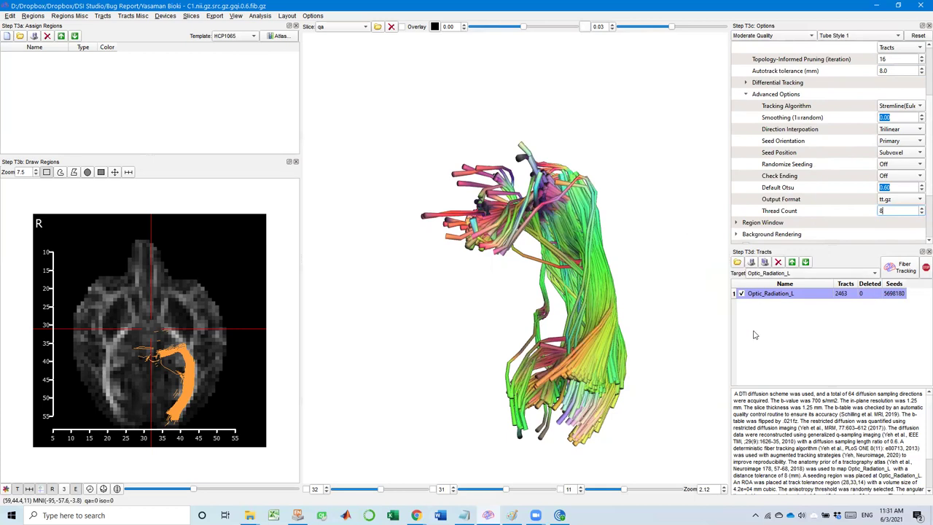
Run automatic fiber tracking for Arcuate_Fasciculus_L and inspect both bundles from several angles in 3D.
{"action": "left_click", "coordinate": [814, 273]}
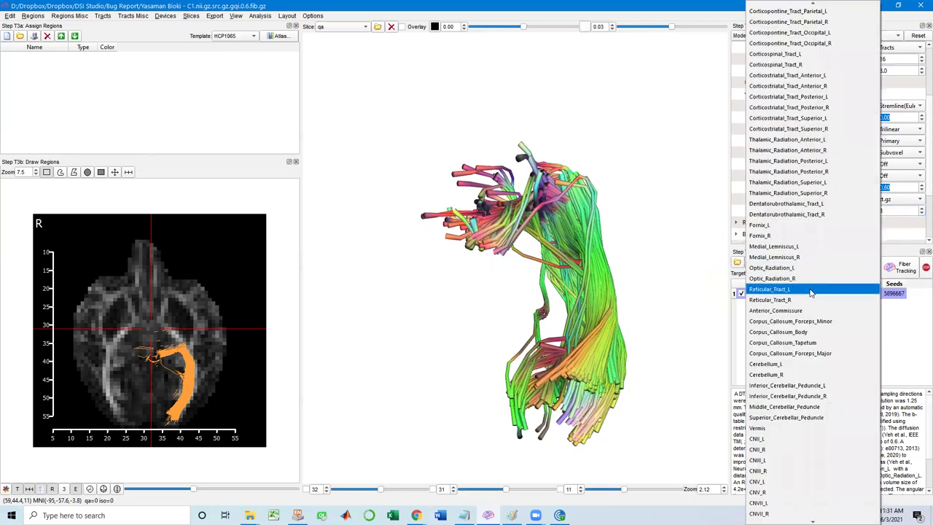
{"action": "scroll", "coordinate": [811, 293], "scroll_direction": "up", "scroll_amount": 2}
{"action": "scroll", "coordinate": [811, 297], "scroll_direction": "up", "scroll_amount": 10}
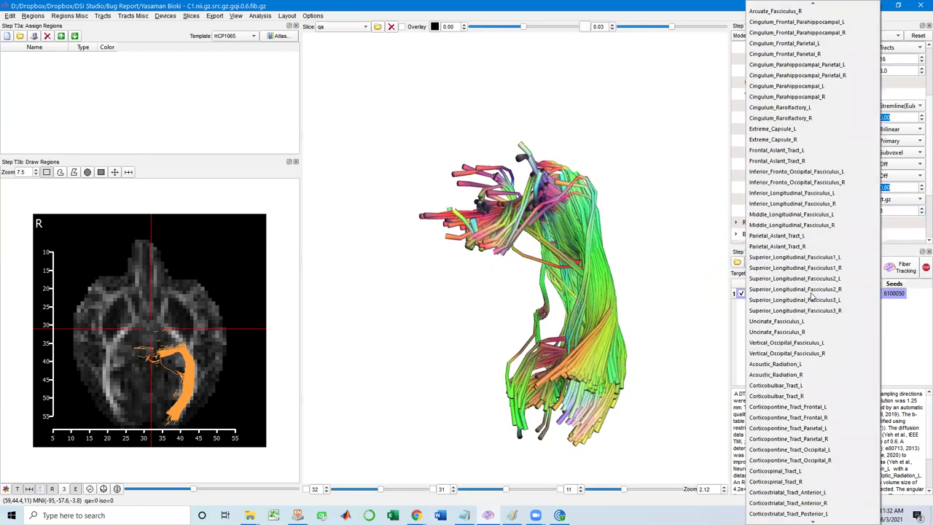
{"action": "scroll", "coordinate": [819, 211], "scroll_direction": "up", "scroll_amount": 2}
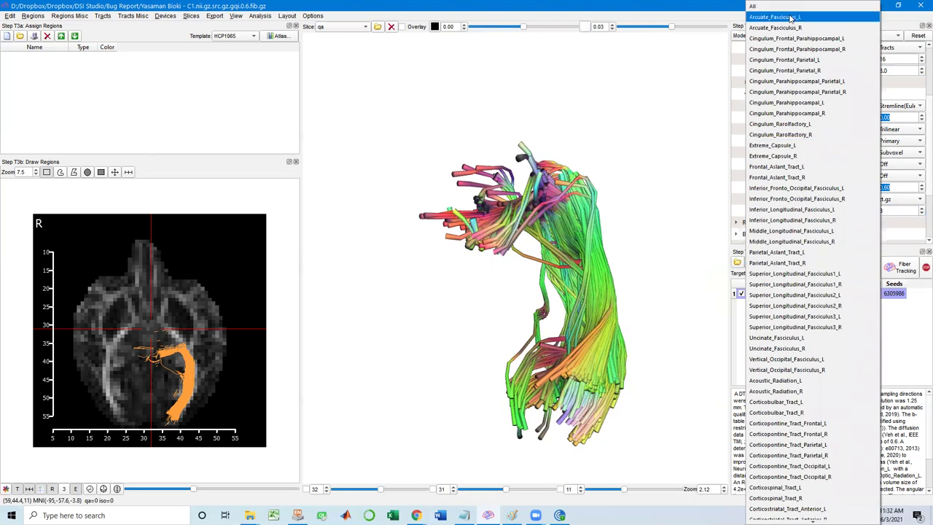
{"action": "left_click", "coordinate": [785, 19]}
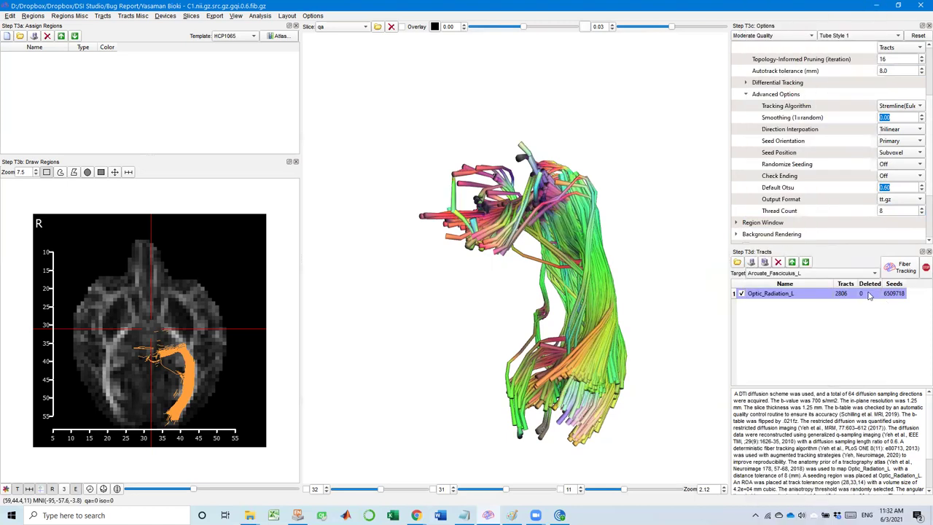
{"action": "left_click", "coordinate": [905, 266]}
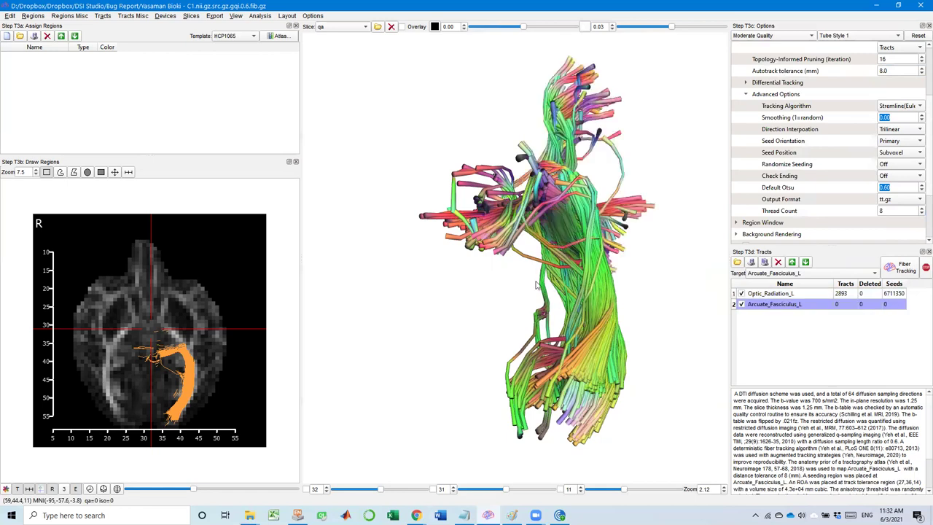
{"action": "left_click_drag", "start_coordinate": [552, 268], "coordinate": [504, 272]}
{"action": "left_click_drag", "start_coordinate": [447, 259], "coordinate": [462, 325]}
{"action": "mouse_move", "coordinate": [500, 290]}
{"action": "left_mouse_down"}
{"action": "mouse_move", "coordinate": [502, 303]}
{"action": "mouse_move", "coordinate": [493, 306]}
{"action": "left_mouse_up"}
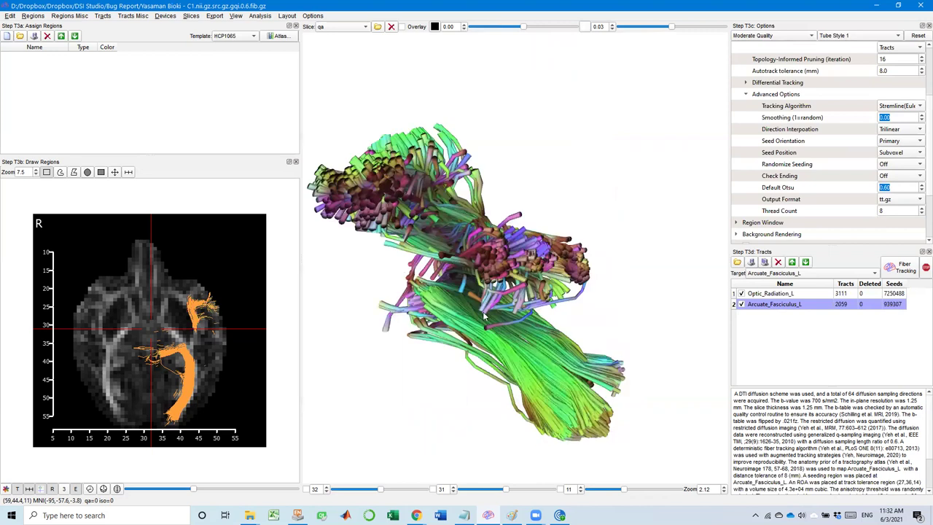
Examine both bundles in 3D and compare the tract, deleted and seed counts of Optic_Radiation_L and Arcuate_Fasciculus_L.
{"action": "left_click_drag", "start_coordinate": [475, 261], "coordinate": [441, 246]}
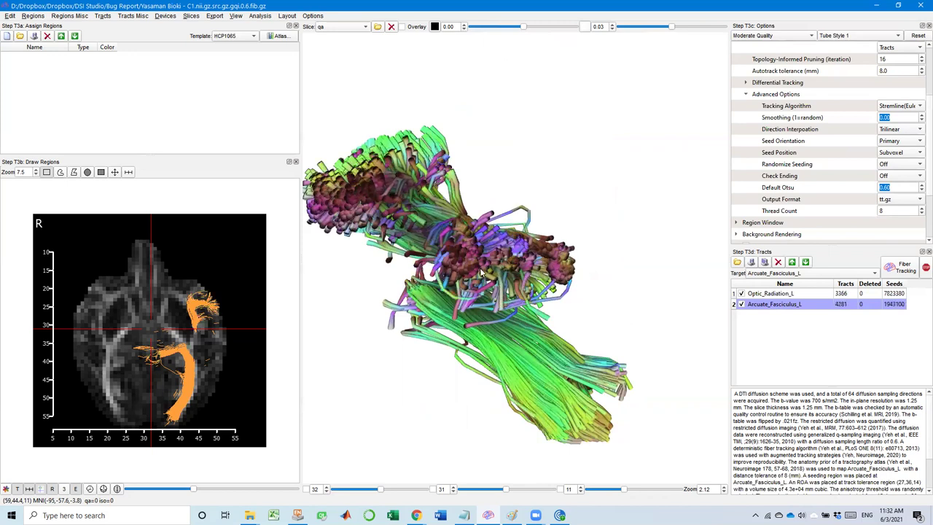
{"action": "left_click_drag", "start_coordinate": [447, 293], "coordinate": [532, 274]}
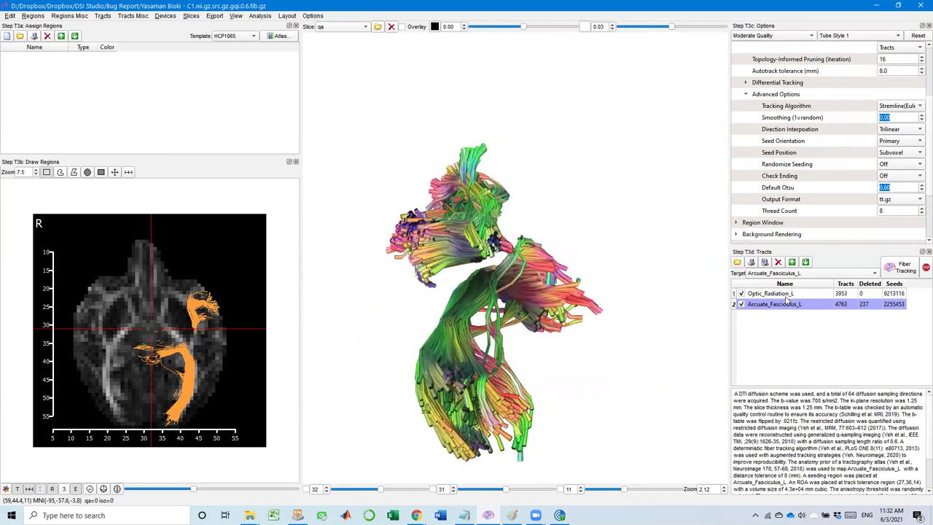
{"action": "left_click", "coordinate": [795, 294]}
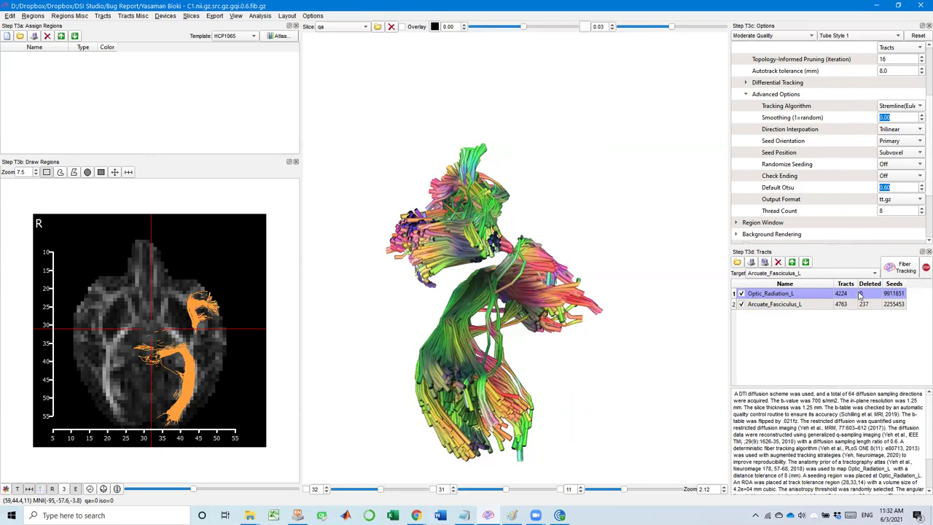
{"action": "left_click", "coordinate": [782, 305]}
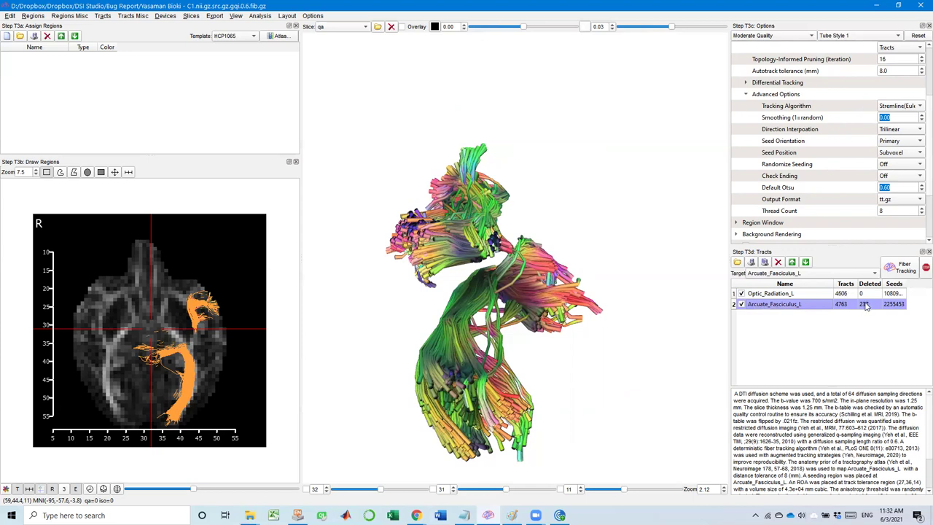
{"action": "left_click_drag", "start_coordinate": [479, 309], "coordinate": [482, 292]}
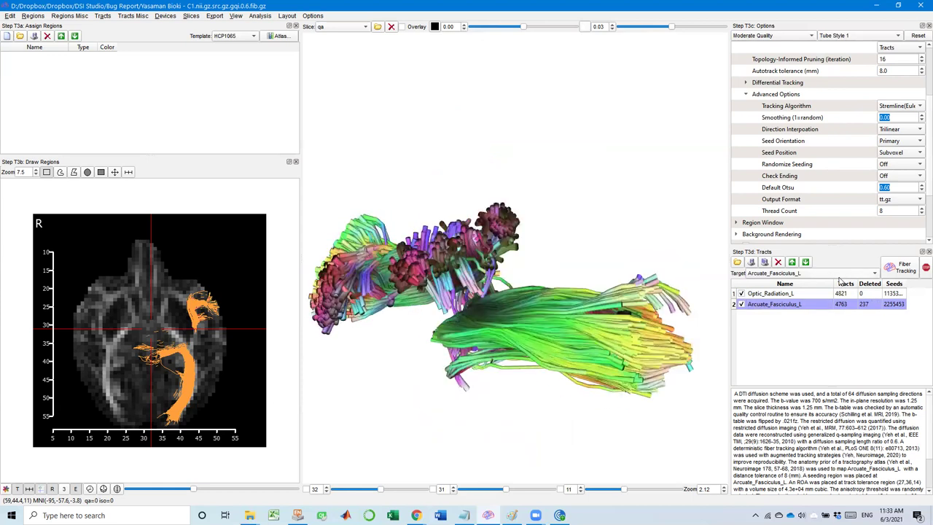
Run automatic fiber tracking for Corticospinal_Tract_R and inspect it alongside the existing bundles from several angles in 3D.
{"action": "left_click", "coordinate": [814, 304]}
{"action": "scroll", "coordinate": [819, 335], "scroll_direction": "down", "scroll_amount": 3}
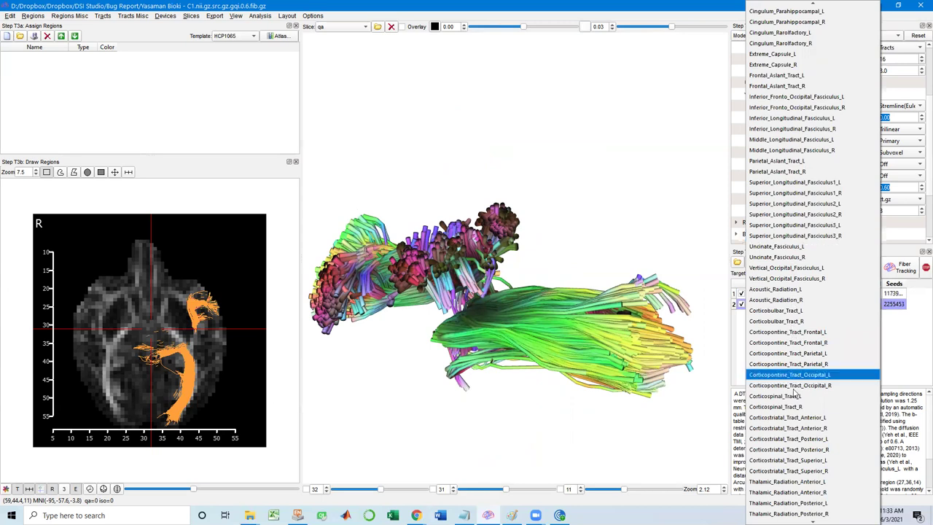
{"action": "key", "text": "Down"}
{"action": "key", "text": "Return"}
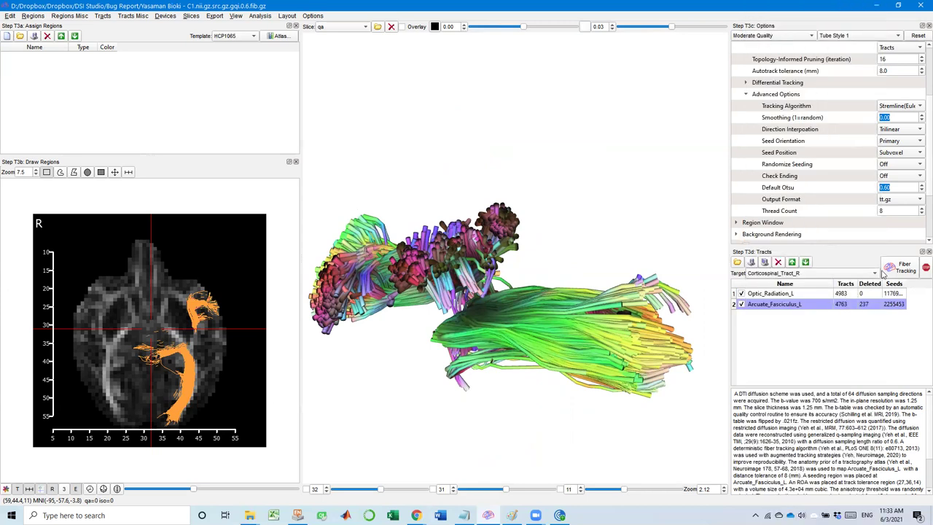
{"action": "left_click", "coordinate": [902, 268]}
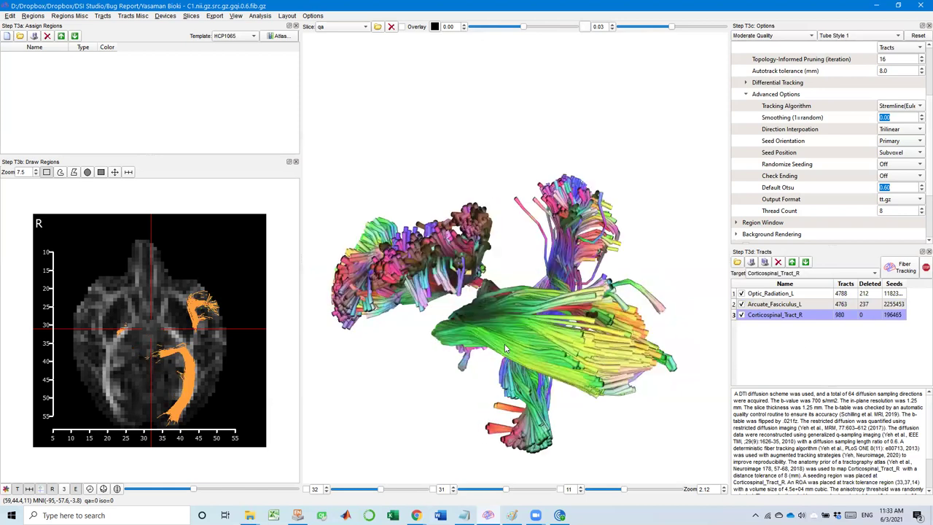
{"action": "left_click_drag", "start_coordinate": [461, 347], "coordinate": [430, 394]}
{"action": "left_click_drag", "start_coordinate": [605, 345], "coordinate": [579, 365]}
{"action": "left_click_drag", "start_coordinate": [637, 340], "coordinate": [583, 333]}
{"action": "left_click_drag", "start_coordinate": [598, 300], "coordinate": [616, 325]}
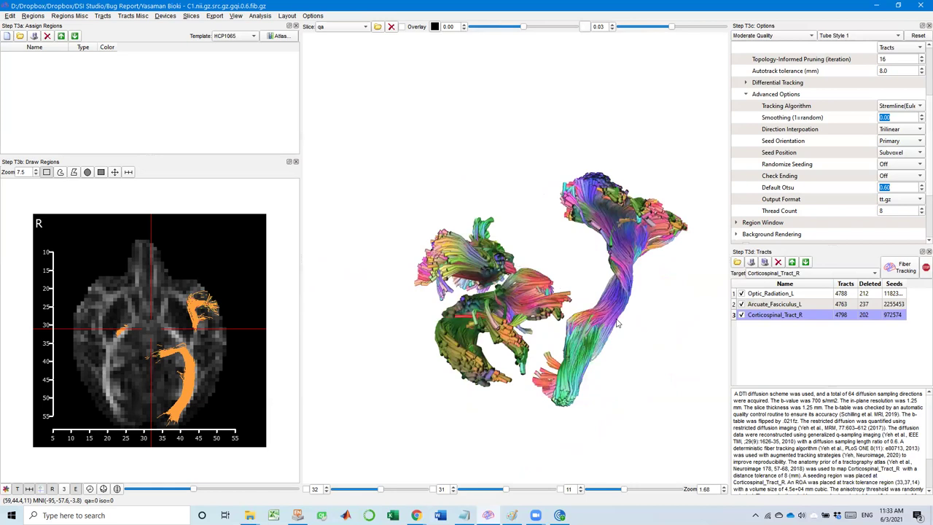
{"action": "left_click_drag", "start_coordinate": [611, 319], "coordinate": [576, 361]}
{"action": "left_click_drag", "start_coordinate": [575, 315], "coordinate": [655, 379]}
Run automatic fiber tracking for Inferior_Fronto_Occipital_Fasciculus_R and inspect the bundle from several angles in 3D.
{"action": "left_click", "coordinate": [833, 274]}
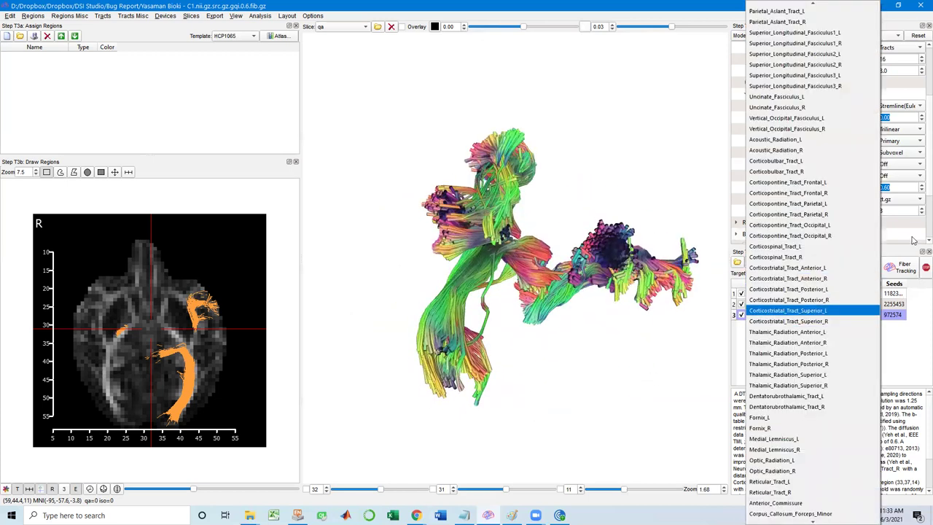
{"action": "scroll", "coordinate": [838, 233], "scroll_direction": "up", "scroll_amount": 8}
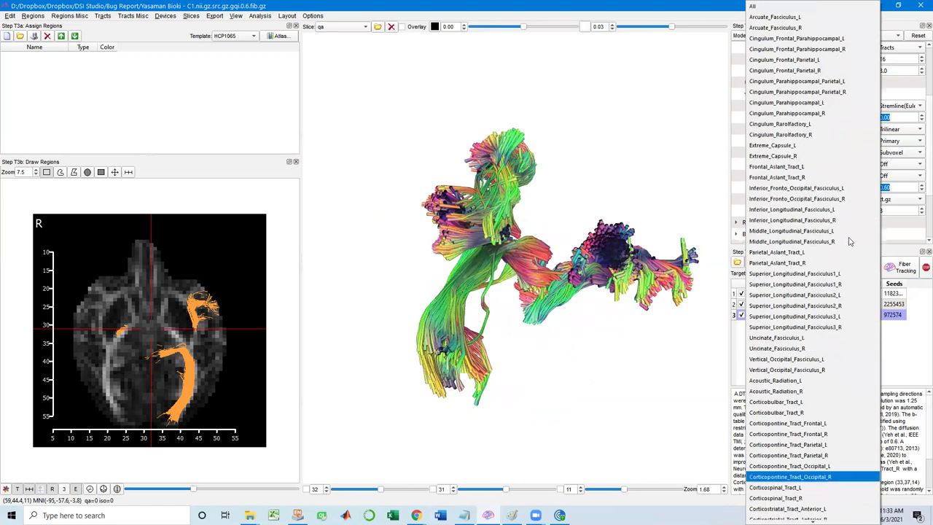
{"action": "left_click", "coordinate": [816, 200]}
{"action": "left_click", "coordinate": [897, 270]}
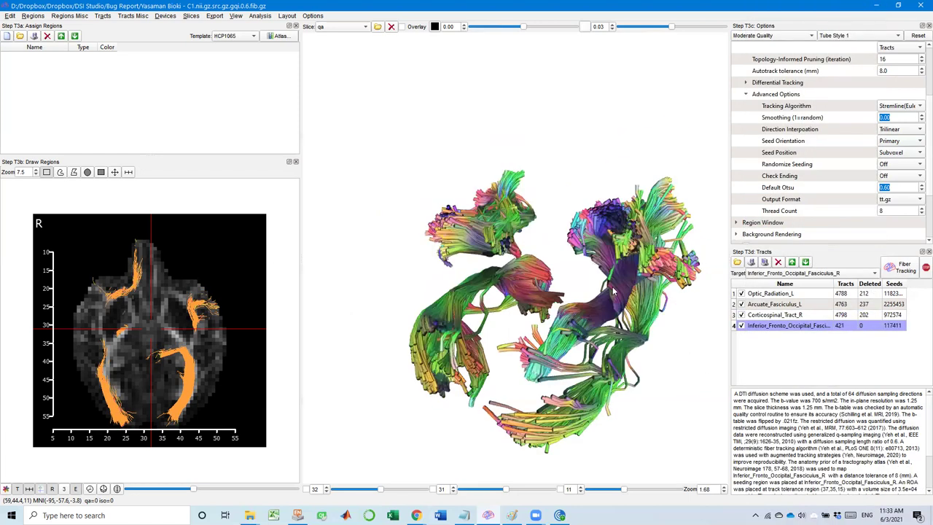
{"action": "left_click_drag", "start_coordinate": [590, 290], "coordinate": [531, 280]}
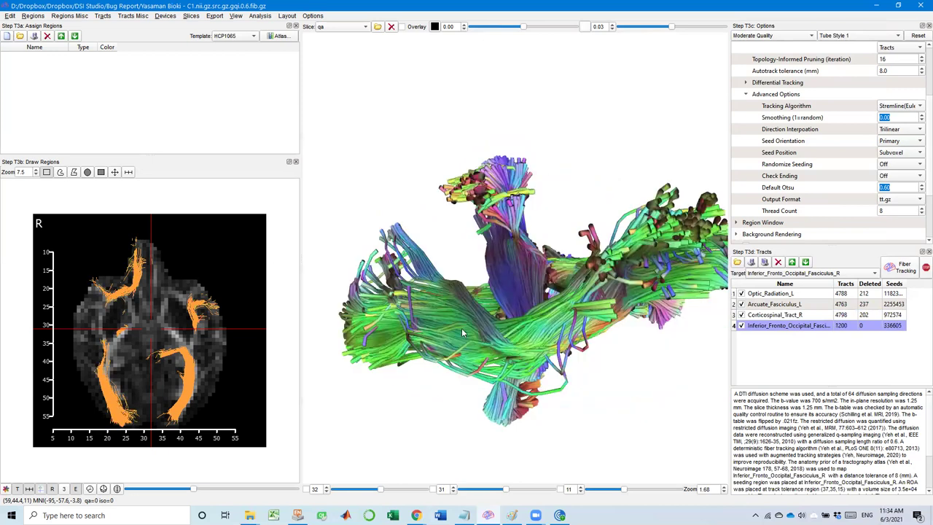
{"action": "scroll", "coordinate": [582, 348], "scroll_direction": "down", "scroll_amount": 3}
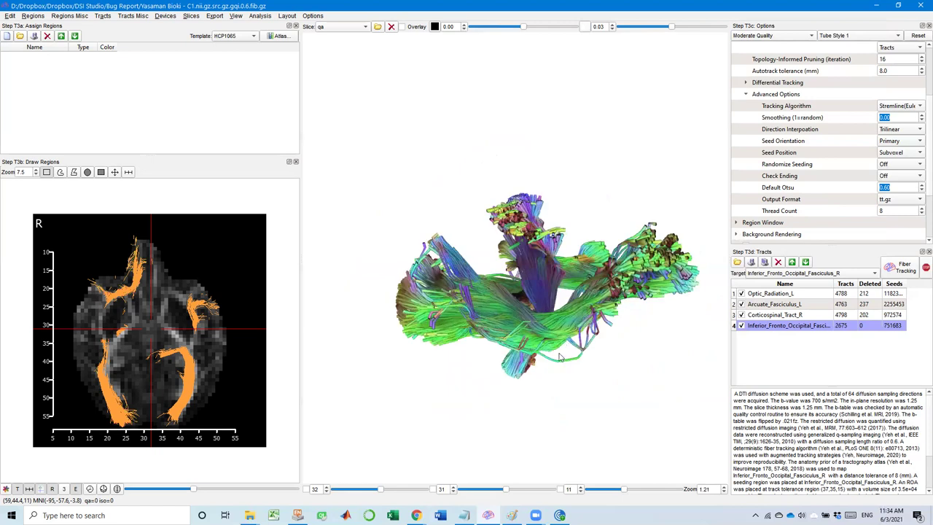
{"action": "left_click_drag", "start_coordinate": [561, 357], "coordinate": [464, 386]}
{"action": "left_click_drag", "start_coordinate": [553, 310], "coordinate": [573, 317]}
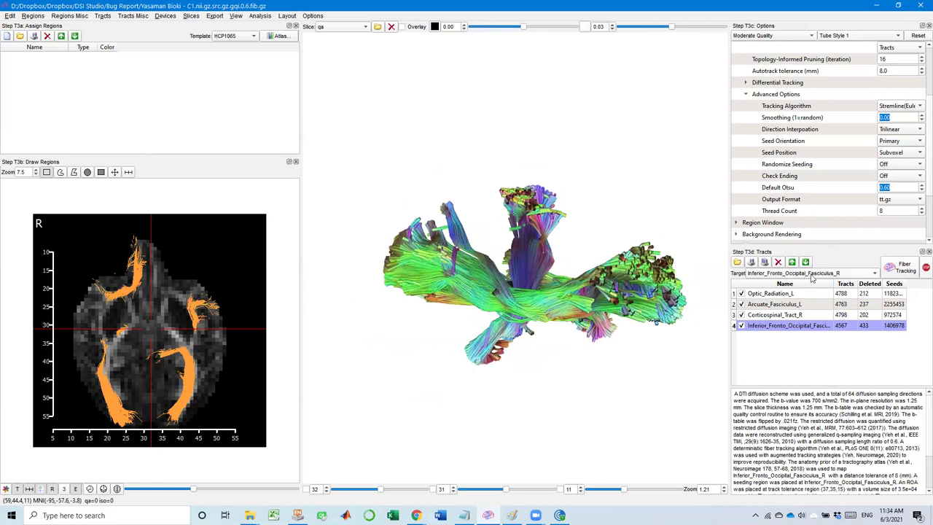
Run automatic fiber tracking for Uncinate_Fasciculus_L and inspect it together with the other bundles in 3D.
{"action": "left_click", "coordinate": [811, 274]}
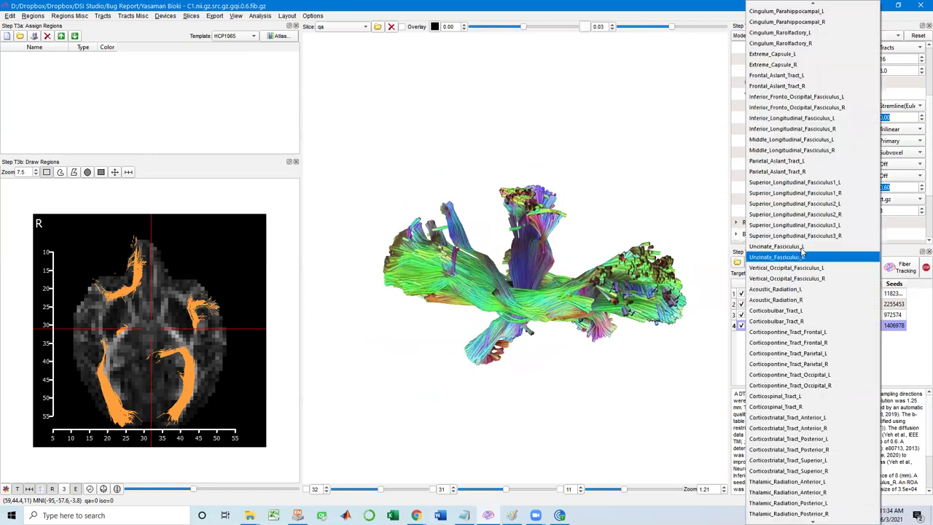
{"action": "left_click", "coordinate": [802, 246]}
{"action": "left_click", "coordinate": [903, 268]}
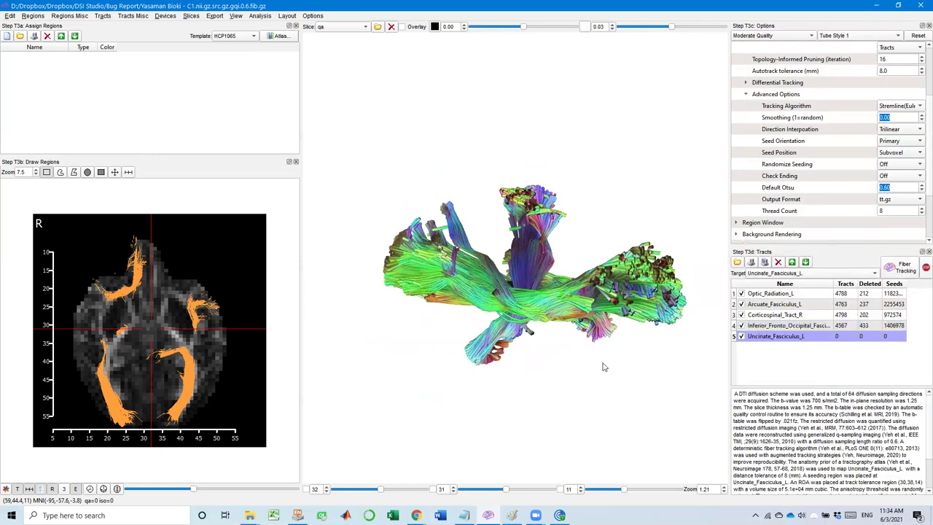
{"action": "left_click_drag", "start_coordinate": [569, 368], "coordinate": [524, 349]}
{"action": "scroll", "coordinate": [536, 393], "scroll_direction": "up", "scroll_amount": 5}
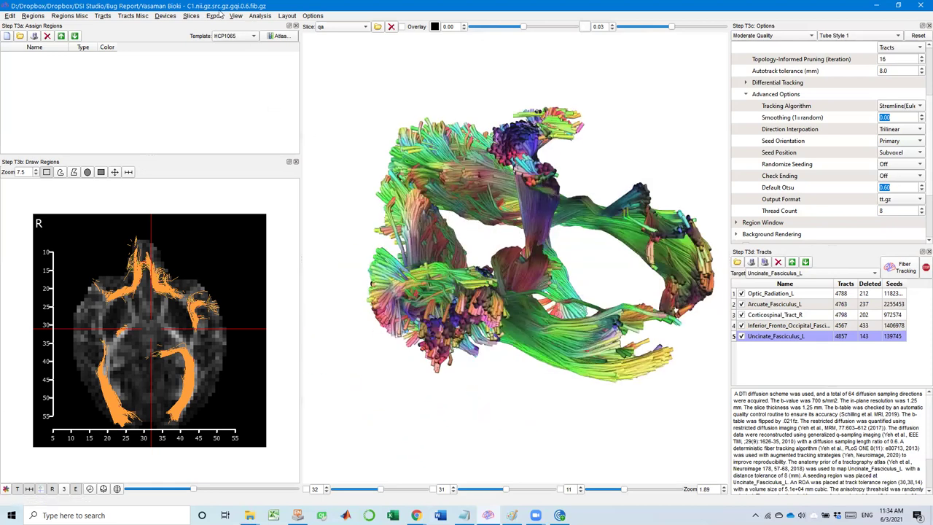
Assign a distinct color to each tract bundle and inspect the five colored bundles from several angles in 3D.
{"action": "left_click", "coordinate": [236, 16]}
{"action": "mouse_move", "coordinate": [132, 15]}
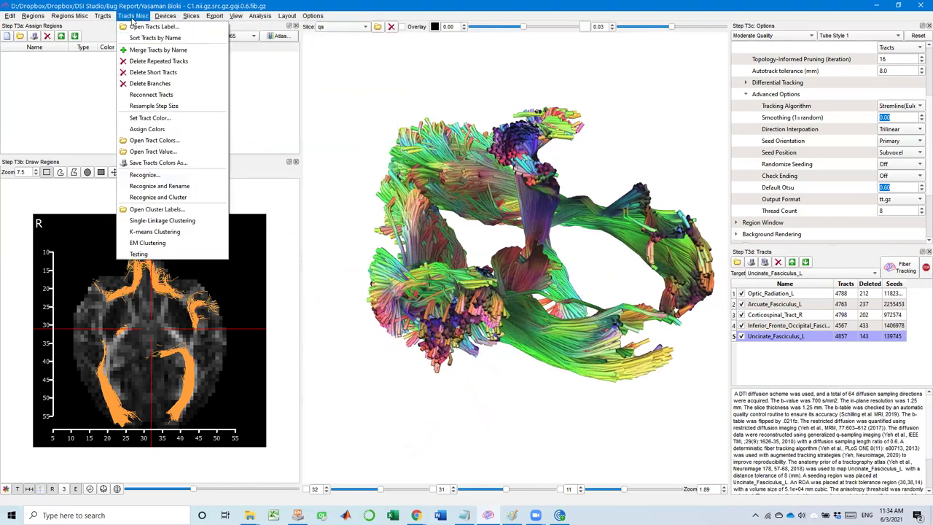
{"action": "left_click", "coordinate": [155, 130]}
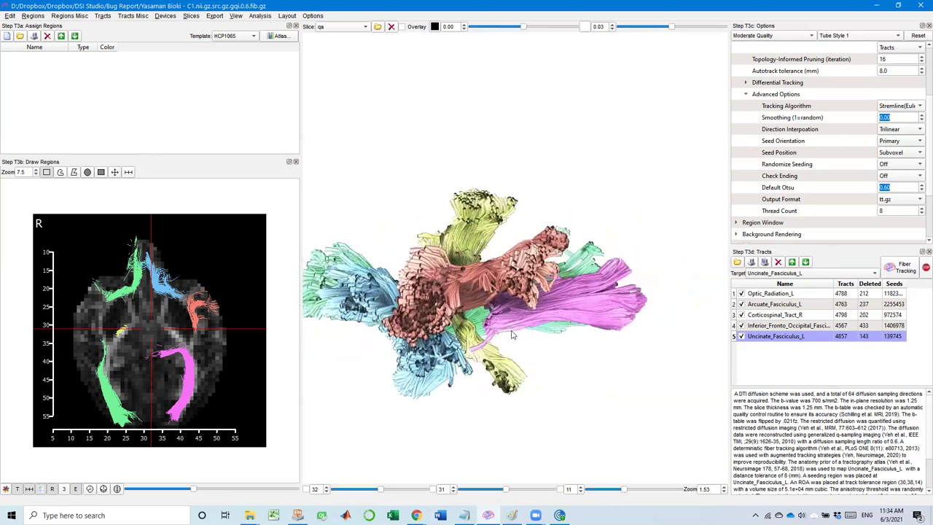
{"action": "scroll", "coordinate": [475, 320], "scroll_direction": "up", "scroll_amount": 3}
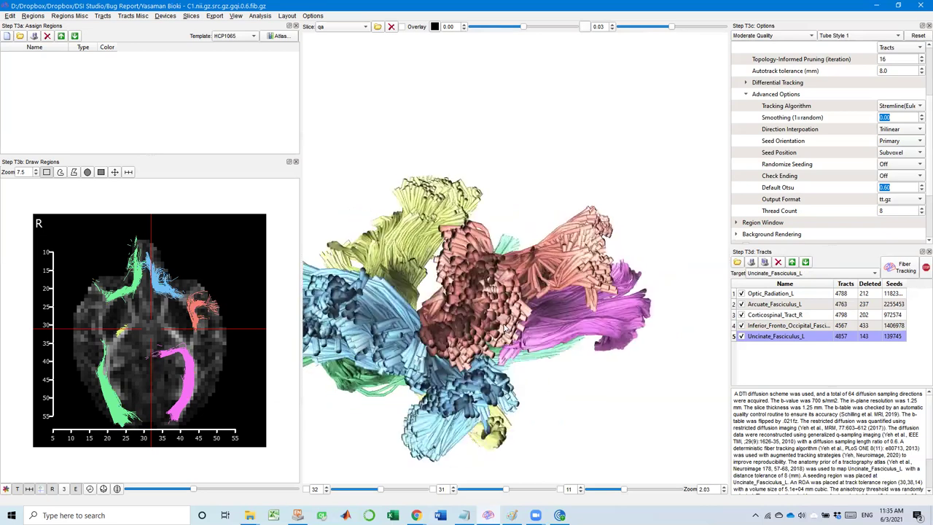
{"action": "left_click_drag", "start_coordinate": [504, 327], "coordinate": [465, 333]}
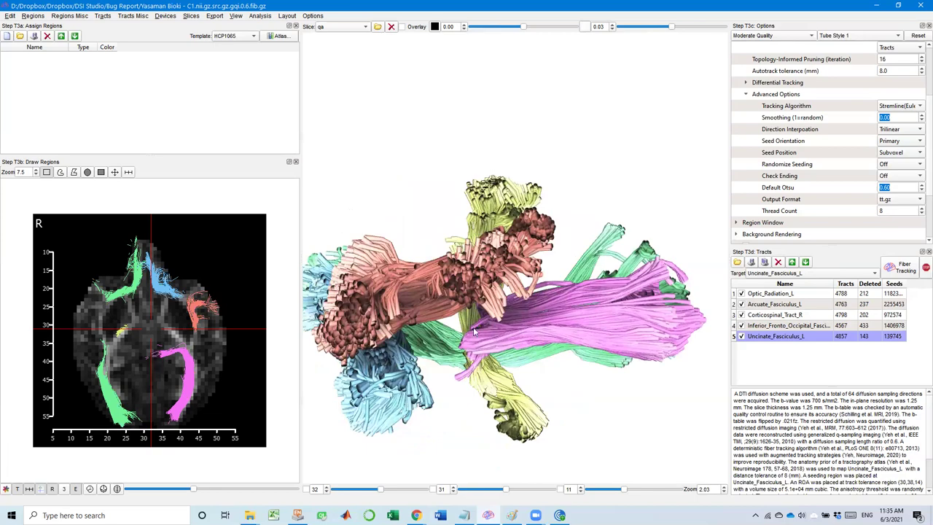
{"action": "left_click_drag", "start_coordinate": [524, 307], "coordinate": [563, 318]}
{"action": "scroll", "coordinate": [534, 337], "scroll_direction": "up", "scroll_amount": 3}
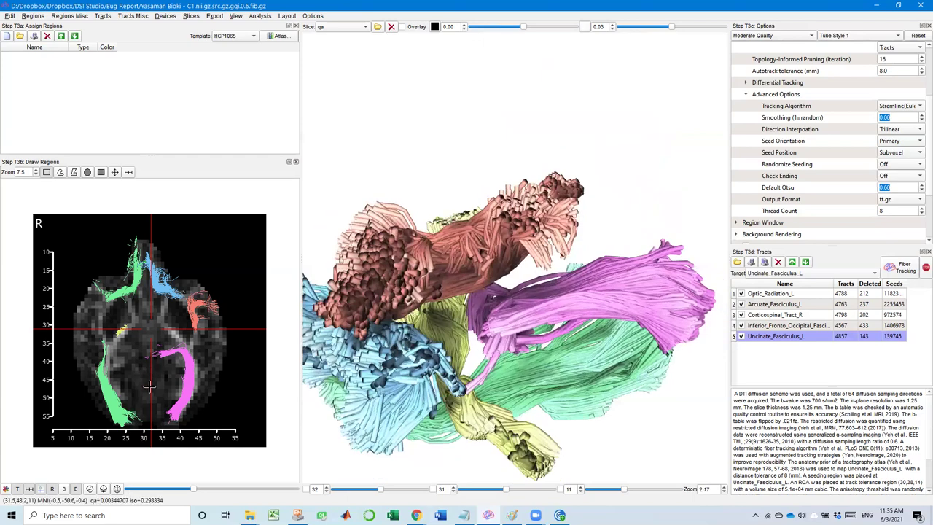
{"action": "left_click_drag", "start_coordinate": [602, 301], "coordinate": [536, 267]}
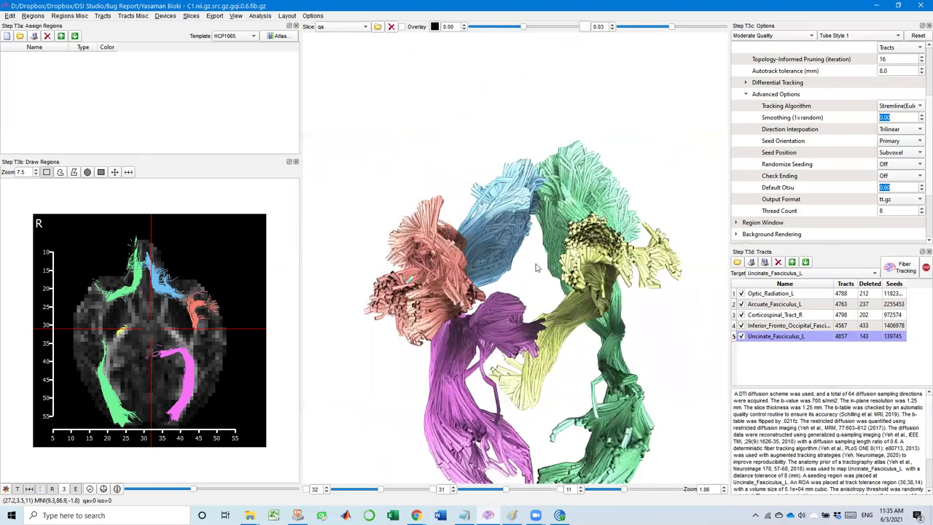
{"action": "left_click_drag", "start_coordinate": [548, 307], "coordinate": [501, 318]}
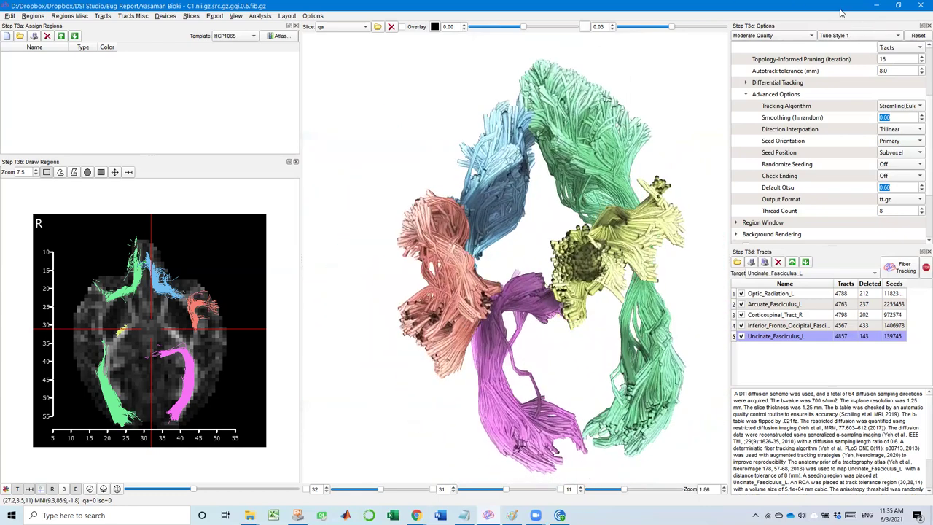